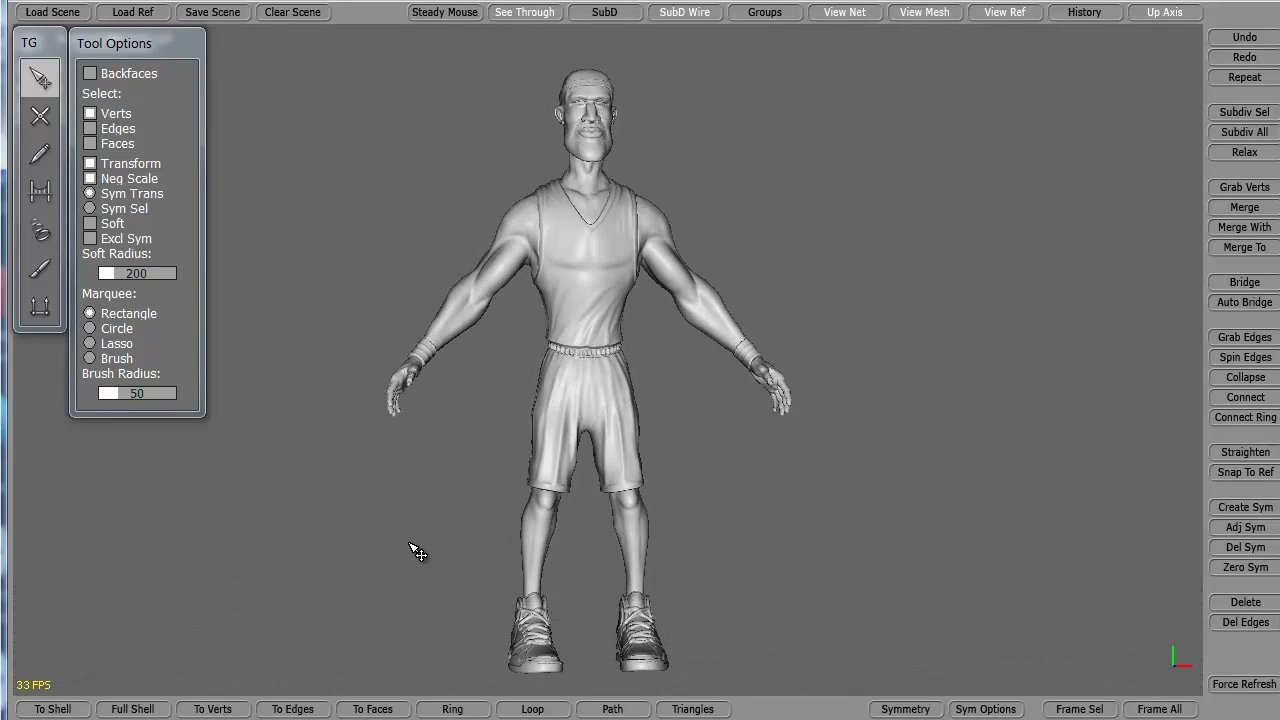
left_click_drag(349, 543, 415, 562, "alt")
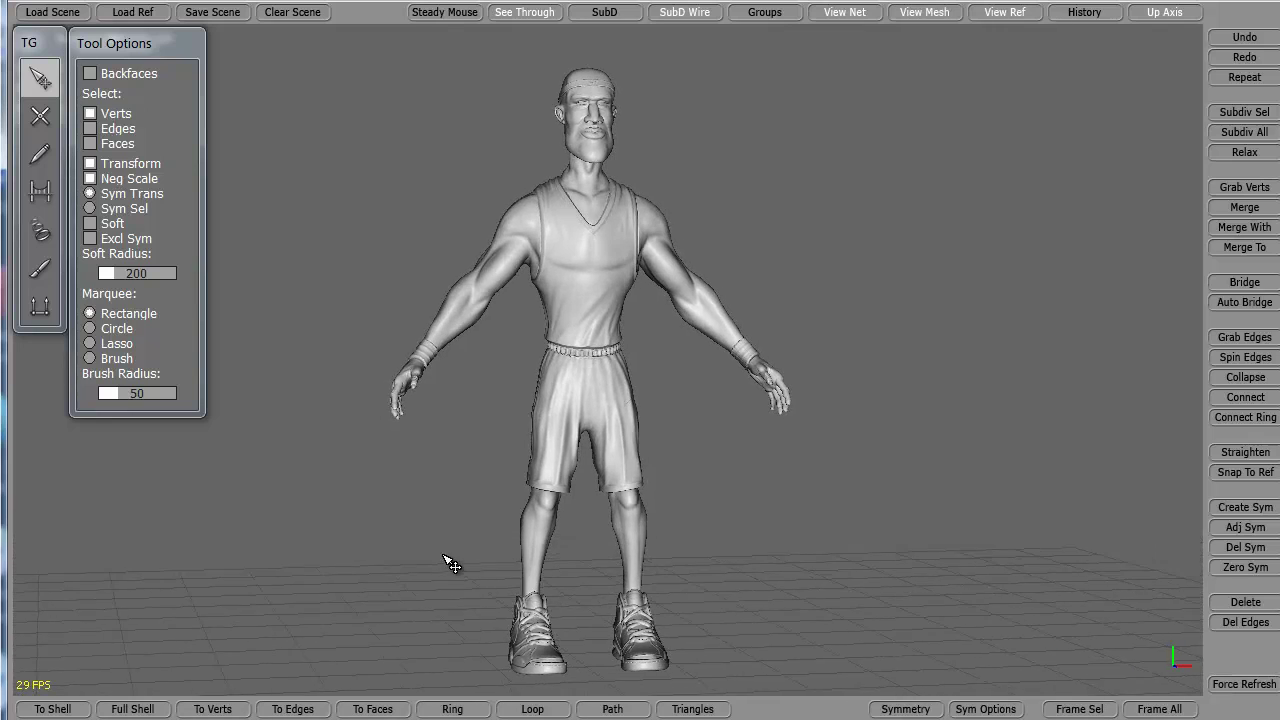
middle_click_drag(383, 569, 423, 573)
middle_click_drag(538, 560, 576, 557)
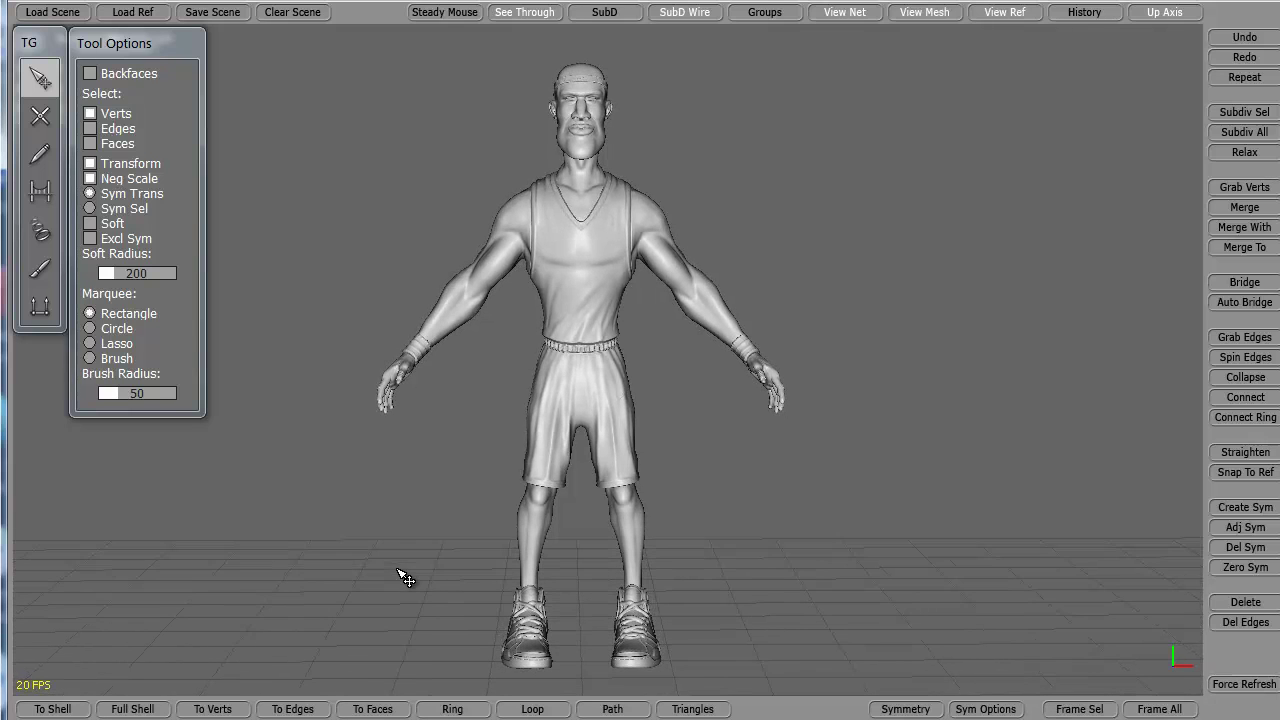
mouse_move(420, 580)
middle_mouse_down()
mouse_move(712, 541)
mouse_move(417, 560)
mouse_move(407, 577)
mouse_move(409, 549)
mouse_move(409, 571)
middle_mouse_up()
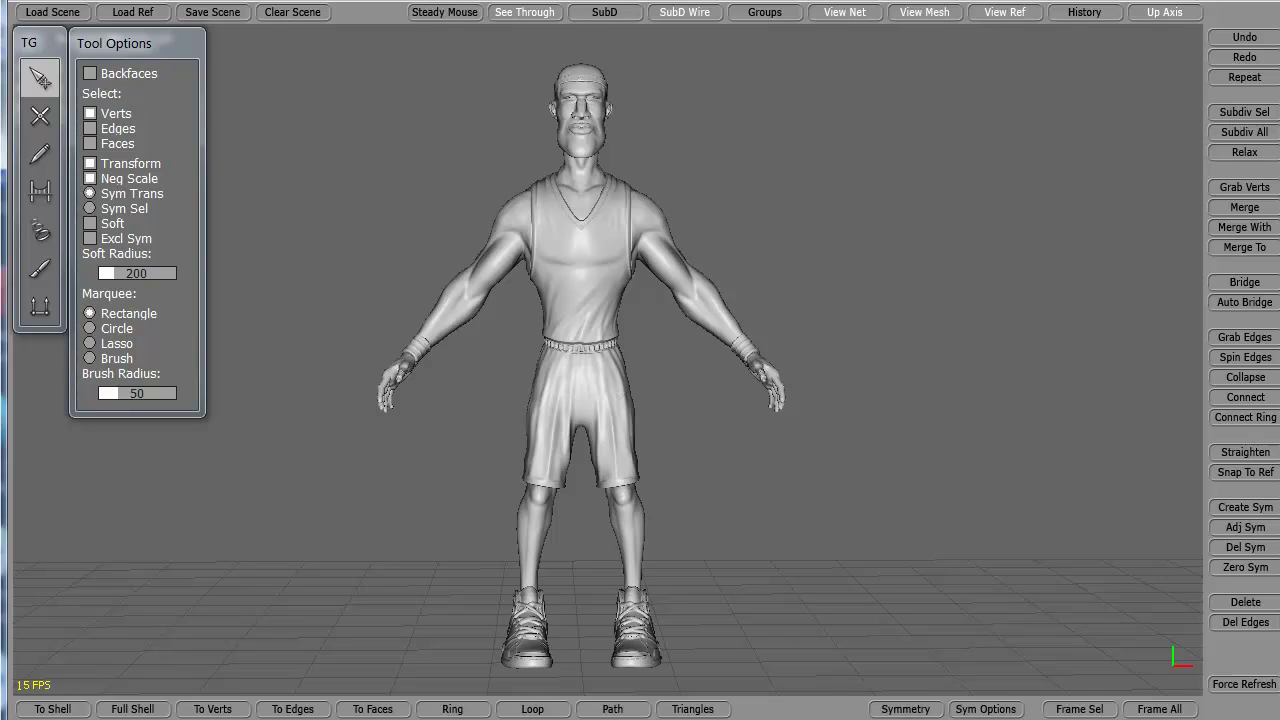
- Switch to the Photoshop document and show Layer 1, Layer 2 and Layer 3 over the character image
key("alt+Tab")
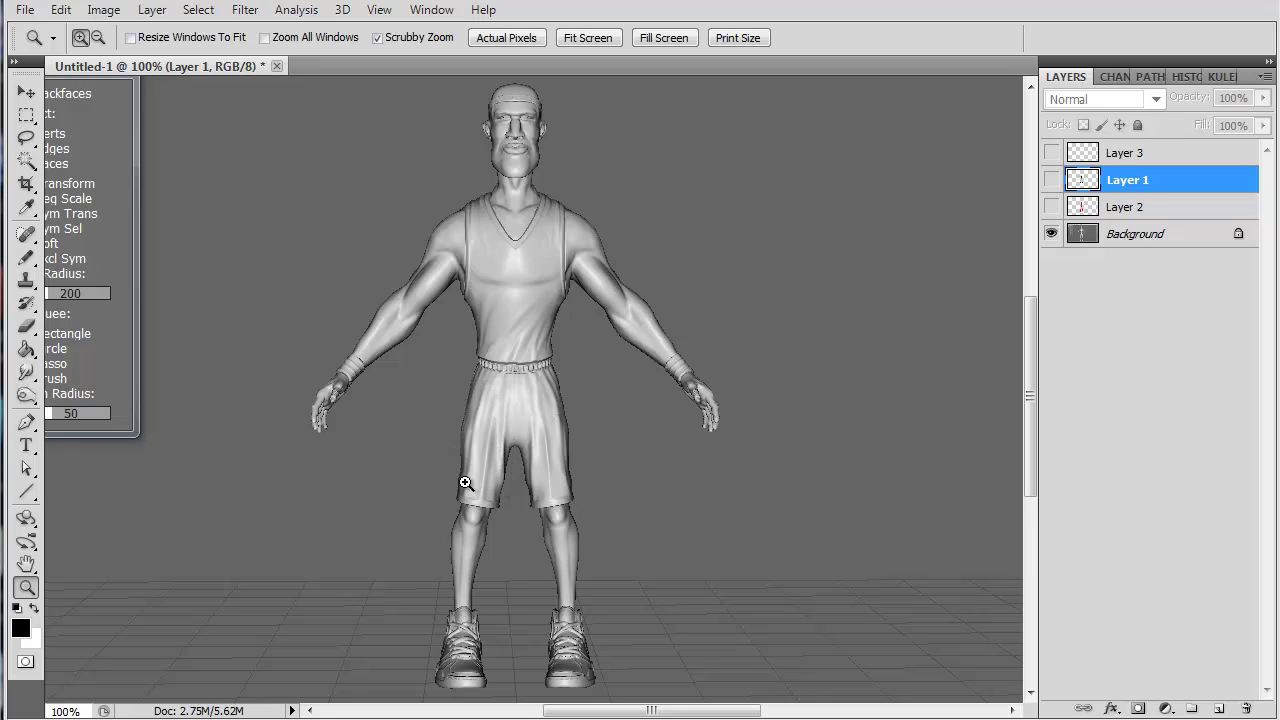
left_click(1051, 179)
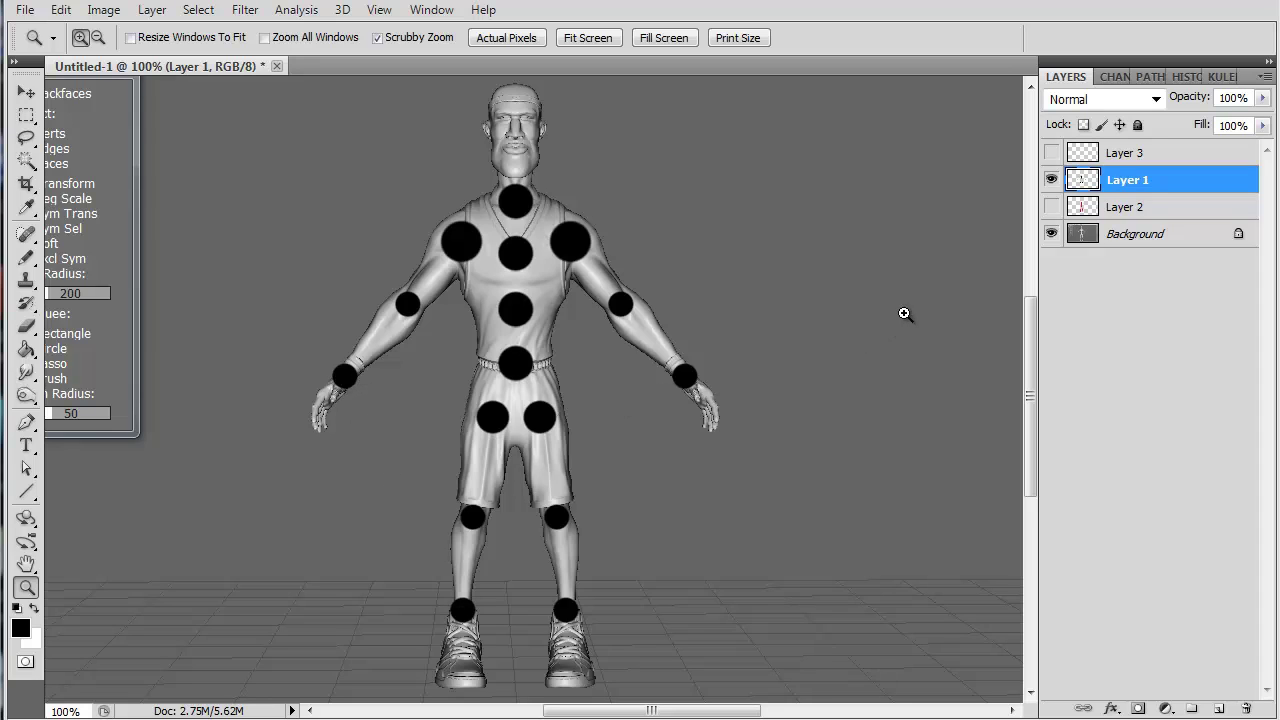
left_click(1051, 207)
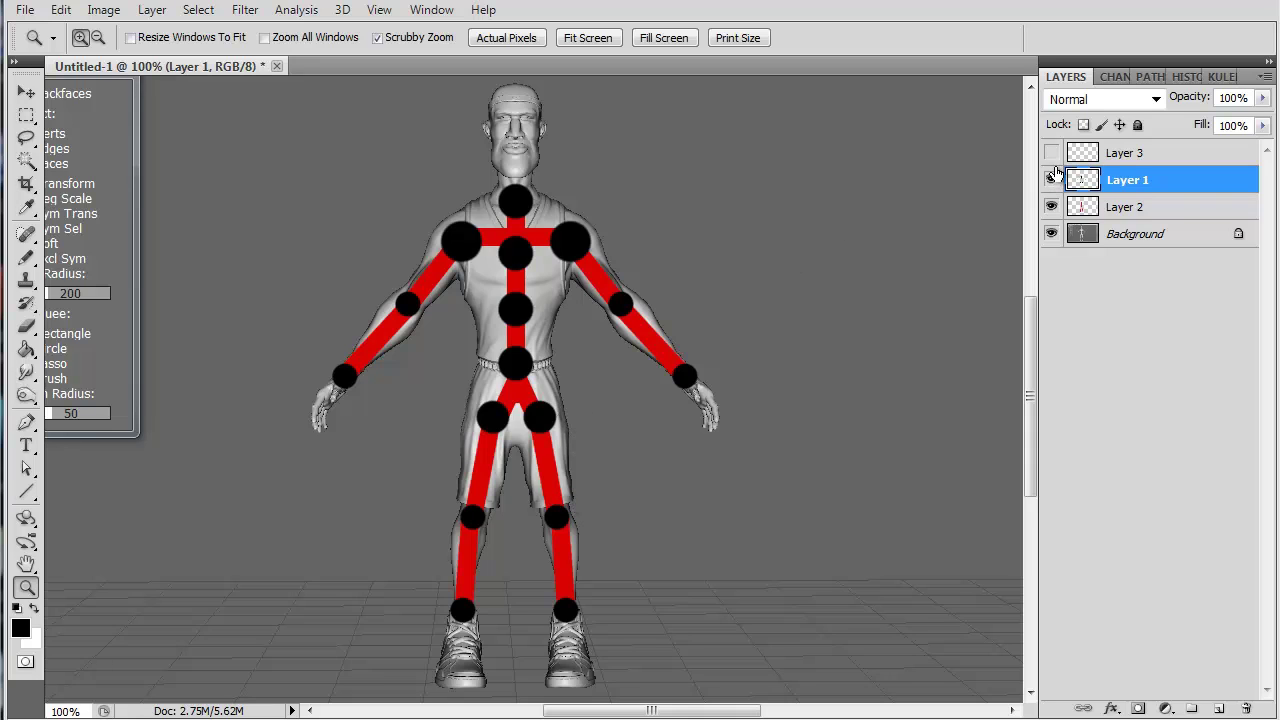
left_click(1051, 155)
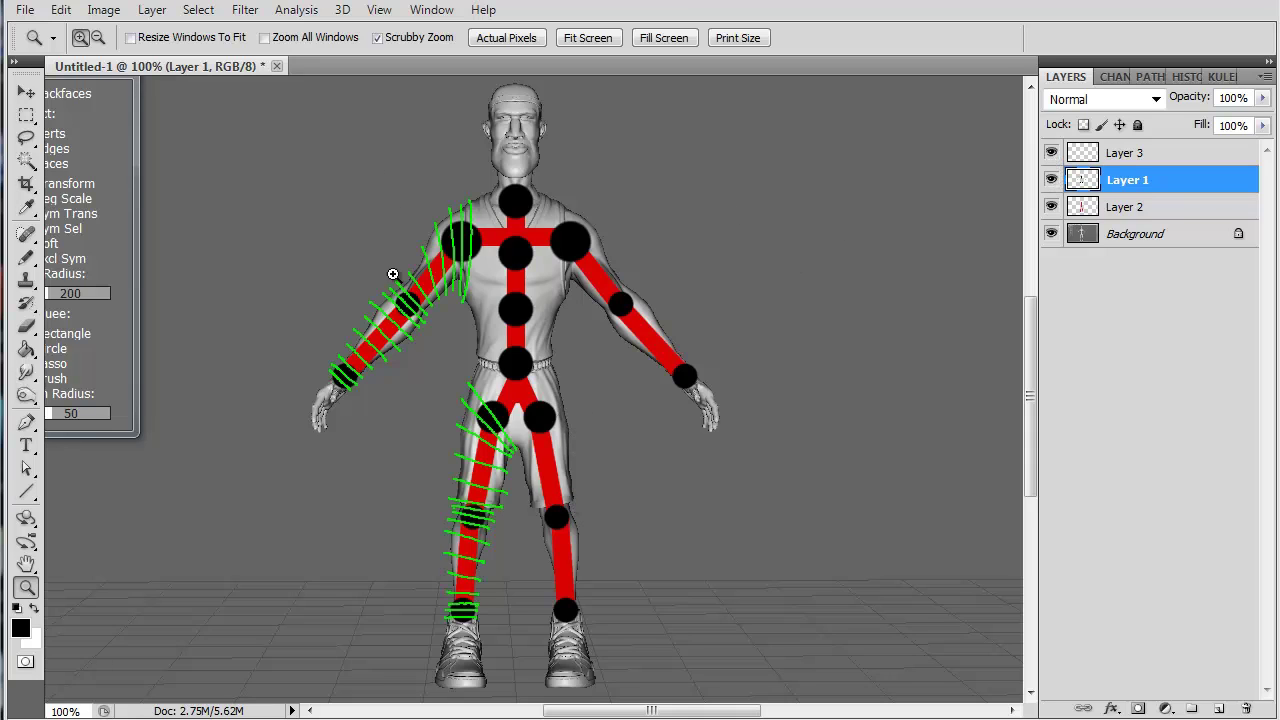
- Examine the green edge-loop guides around the arm and leg joints at 200% zoom
left_click(400, 423)
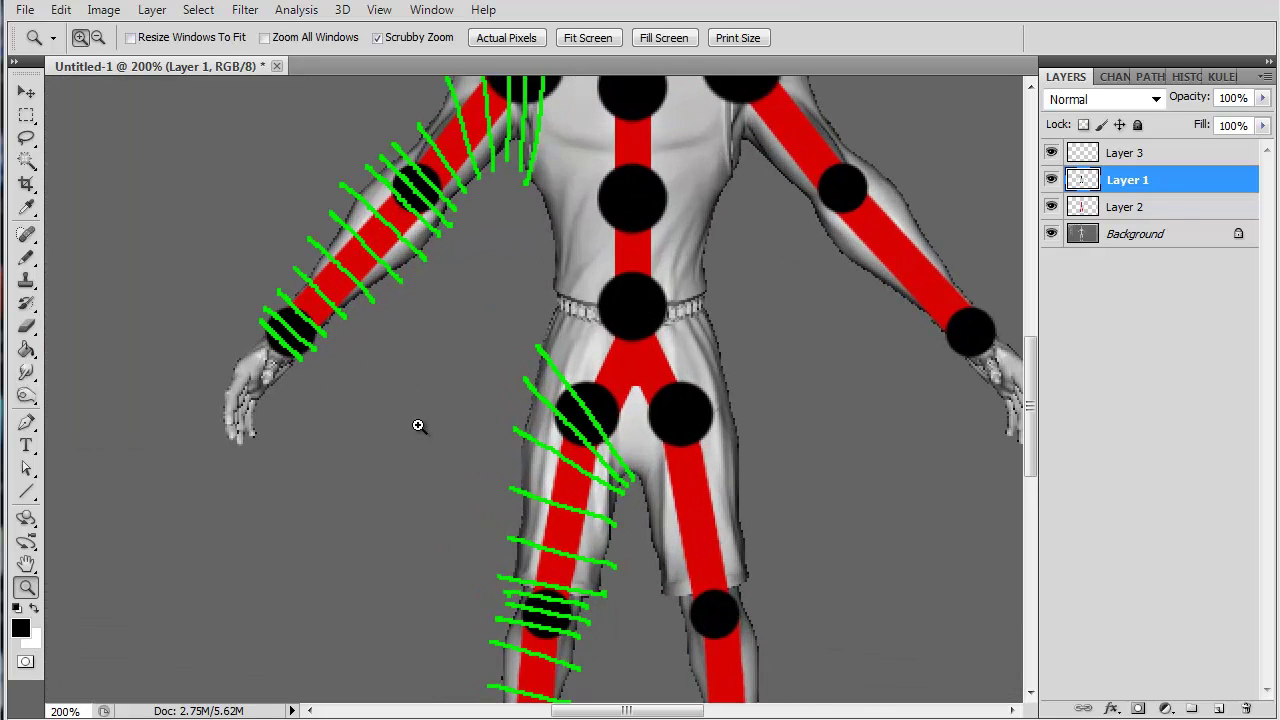
left_click_drag(437, 344, 426, 464)
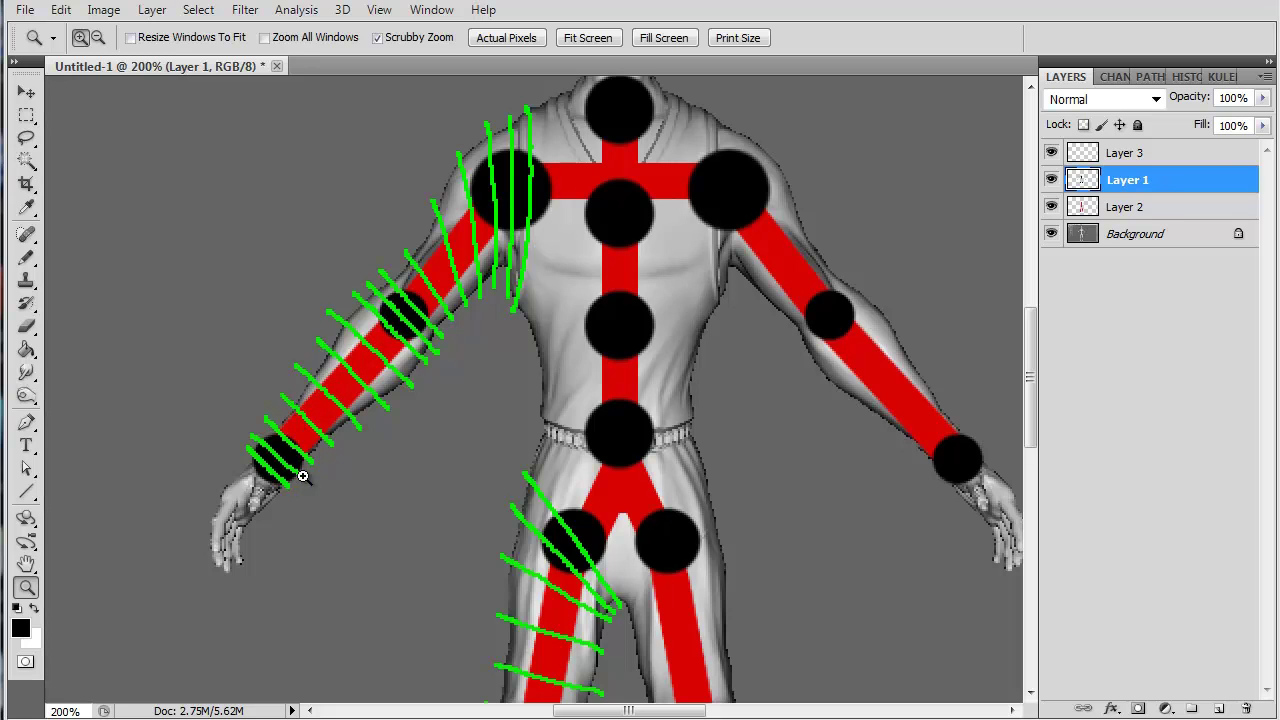
left_click_drag(449, 589, 397, 265)
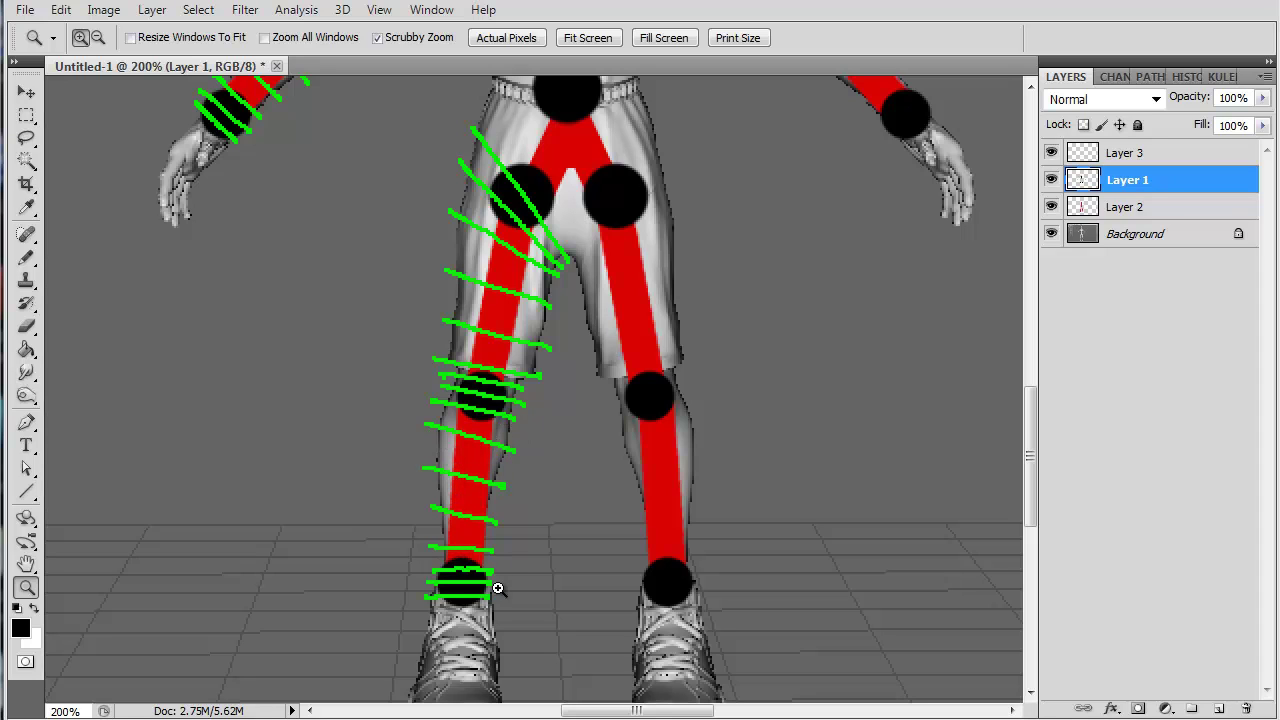
mouse_move(391, 431)
left_mouse_down()
mouse_move(354, 494)
mouse_move(370, 672)
mouse_move(366, 363)
left_mouse_up()
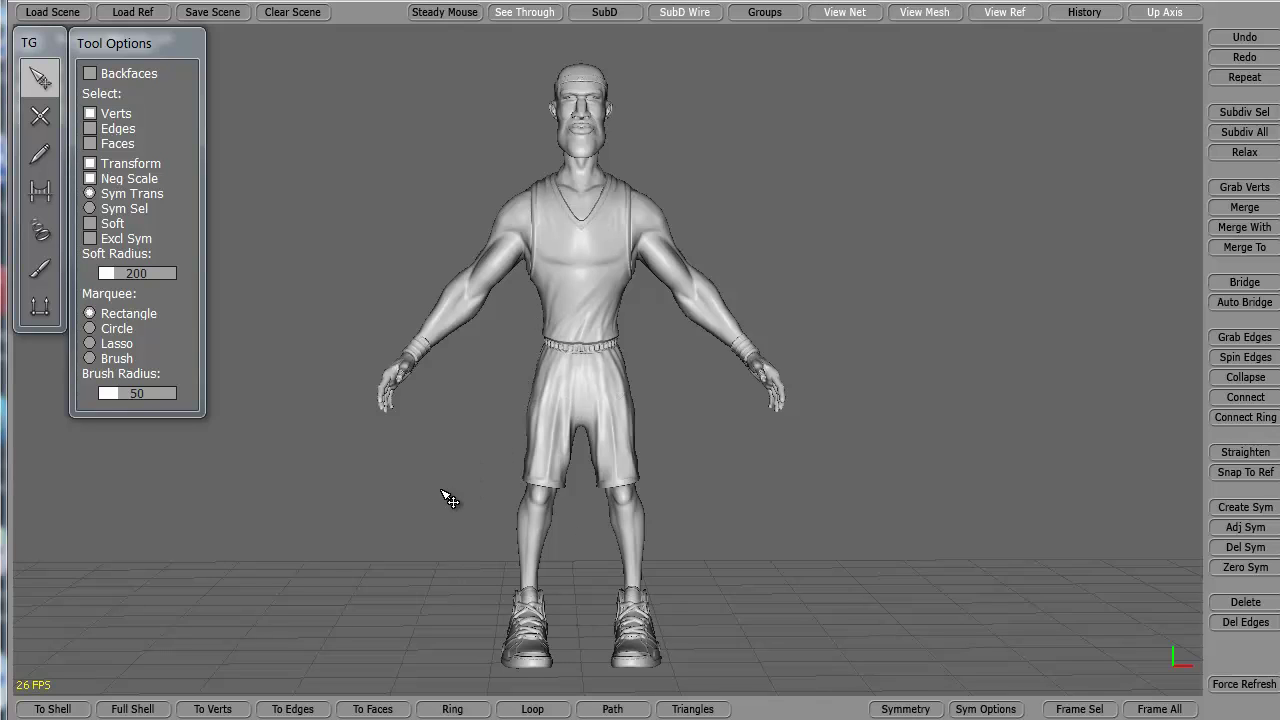
- Return to TopoGun and set up the Tubes tool with 12 divisions
left_click_drag(401, 547, 407, 533, "alt")
right_click_drag(405, 425, 460, 494, "alt")
middle_click_drag(468, 501, 458, 416, "alt")
middle_click_drag(531, 287, 526, 324, "alt")
mouse_move(472, 378)
left_mouse_down("alt")
mouse_move(440, 376)
mouse_move(471, 383)
mouse_move(455, 388)
left_mouse_up("alt")
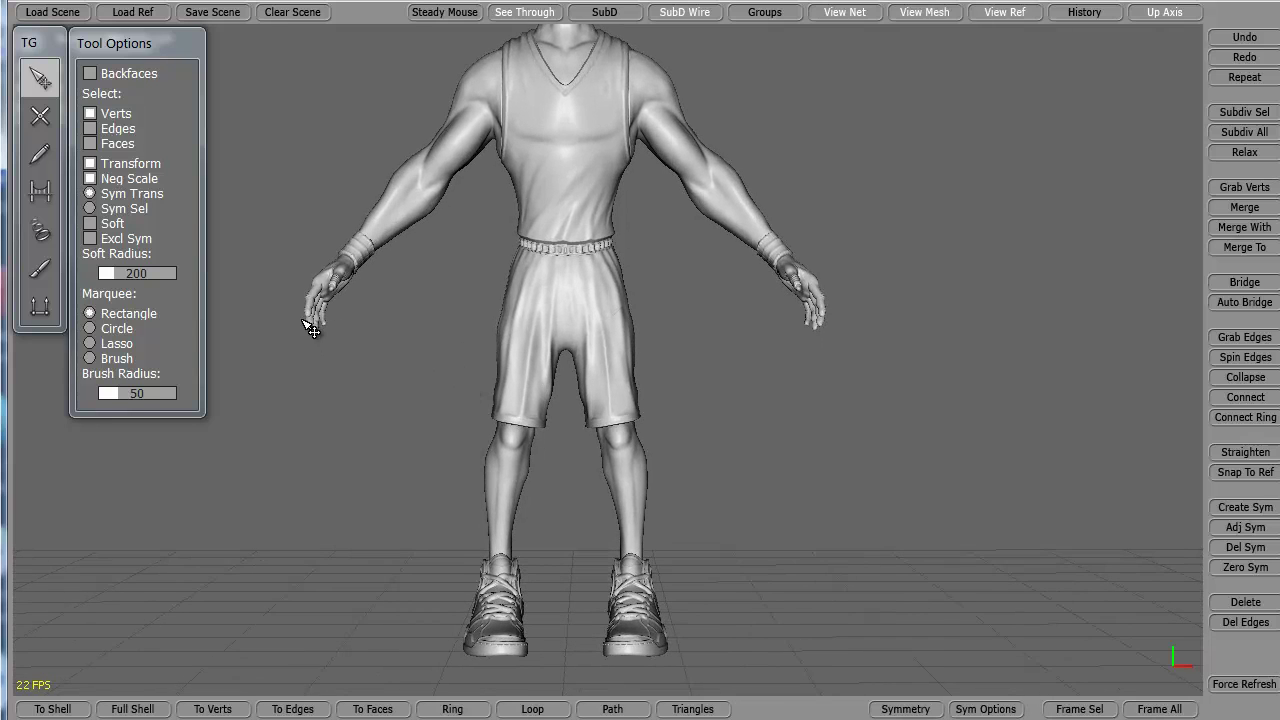
left_click(40, 232)
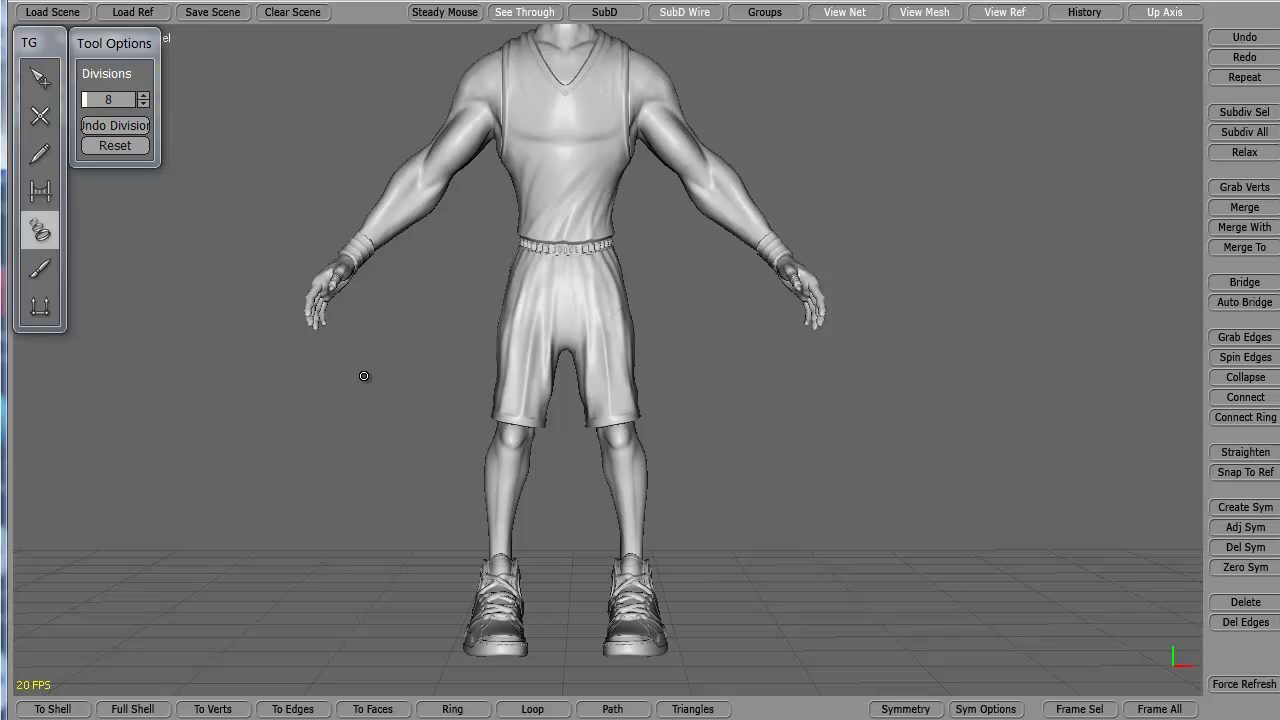
left_click(143, 94)
left_click(143, 94)
left_click(143, 94)
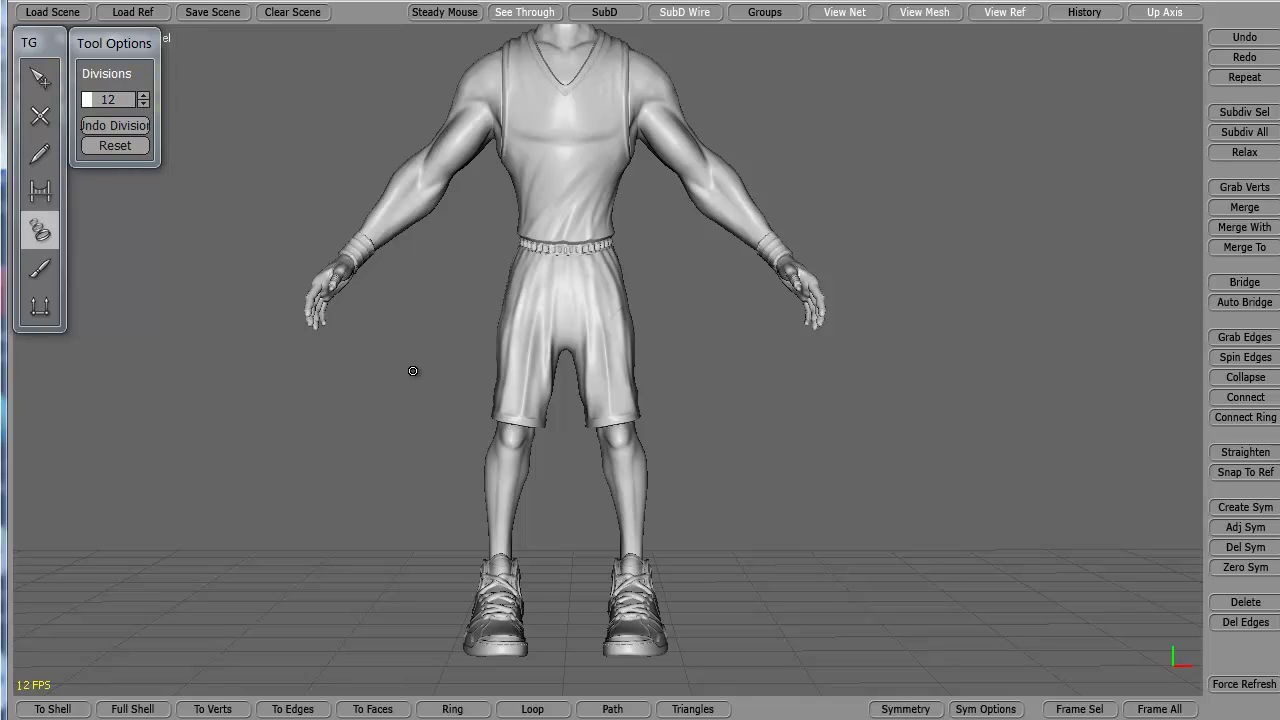
- Draw tube cross-section lines across the character's right leg from the hip down to the knee
right_click_drag(411, 340, 517, 470, "alt")
middle_click_drag(480, 376, 516, 408, "alt")
scroll(430, 405, "down", 3)
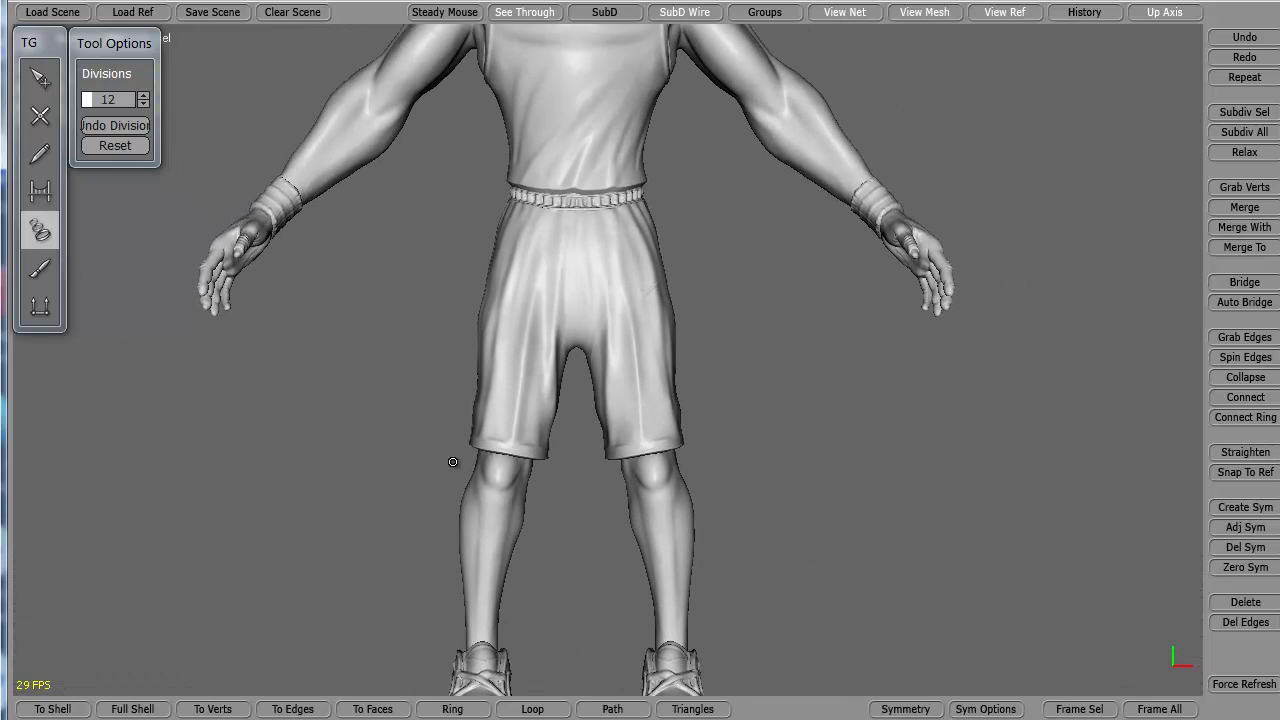
middle_click_drag(453, 455, 448, 406, "alt")
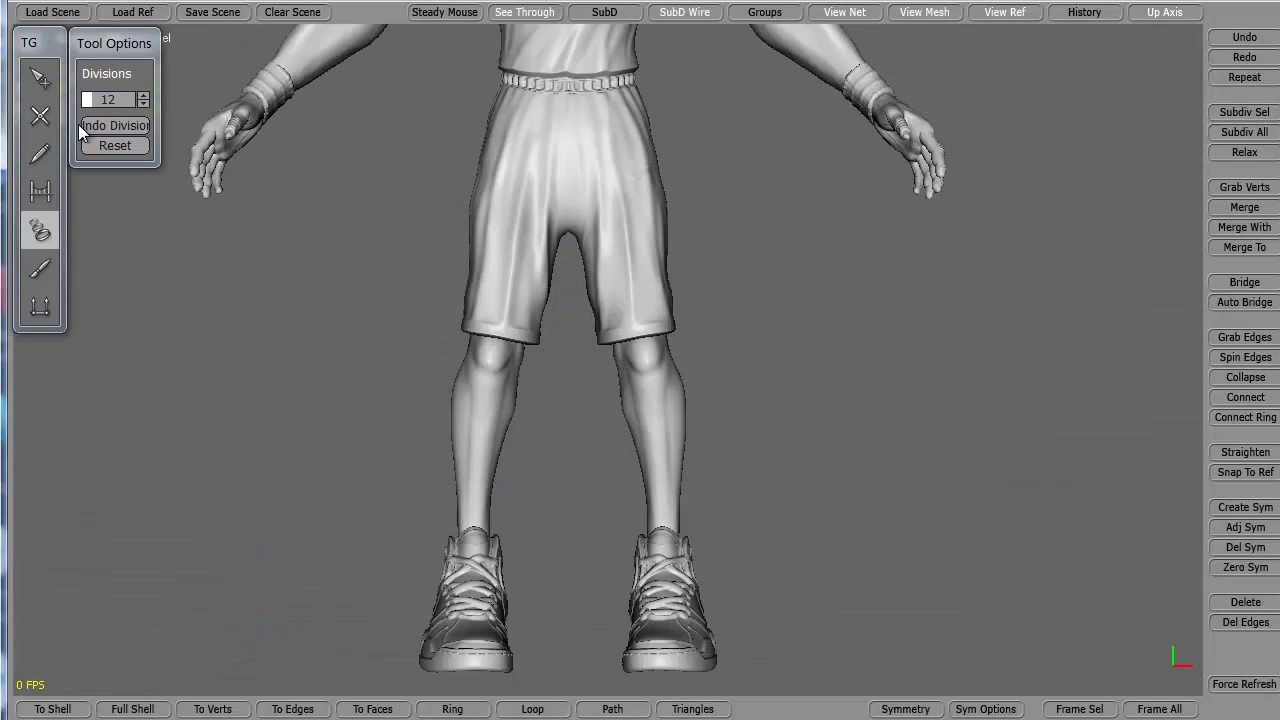
mouse_move(567, 232)
left_mouse_down()
mouse_move(492, 99)
mouse_move(478, 126)
left_mouse_up()
left_click(566, 247)
left_click_drag(565, 258, 465, 149)
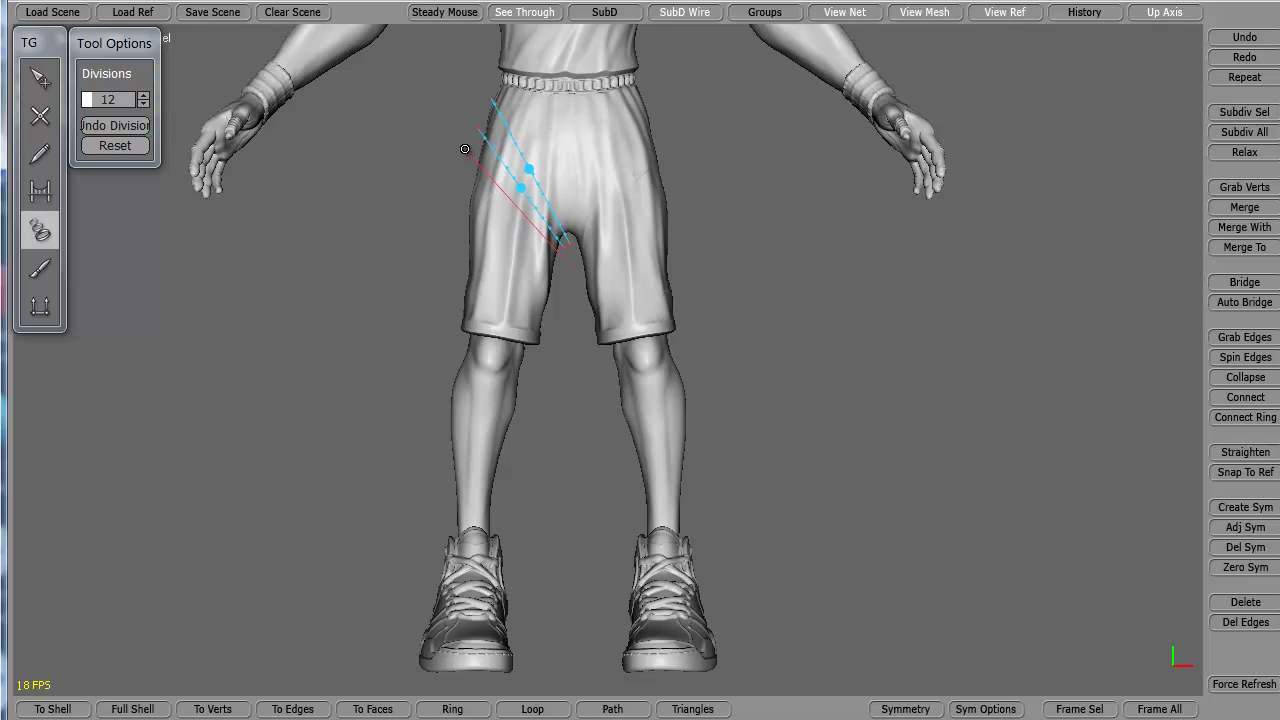
left_click(487, 209)
left_click_drag(447, 218, 446, 217)
mouse_move(534, 283)
left_mouse_down()
mouse_move(431, 267)
mouse_move(437, 325)
left_mouse_up()
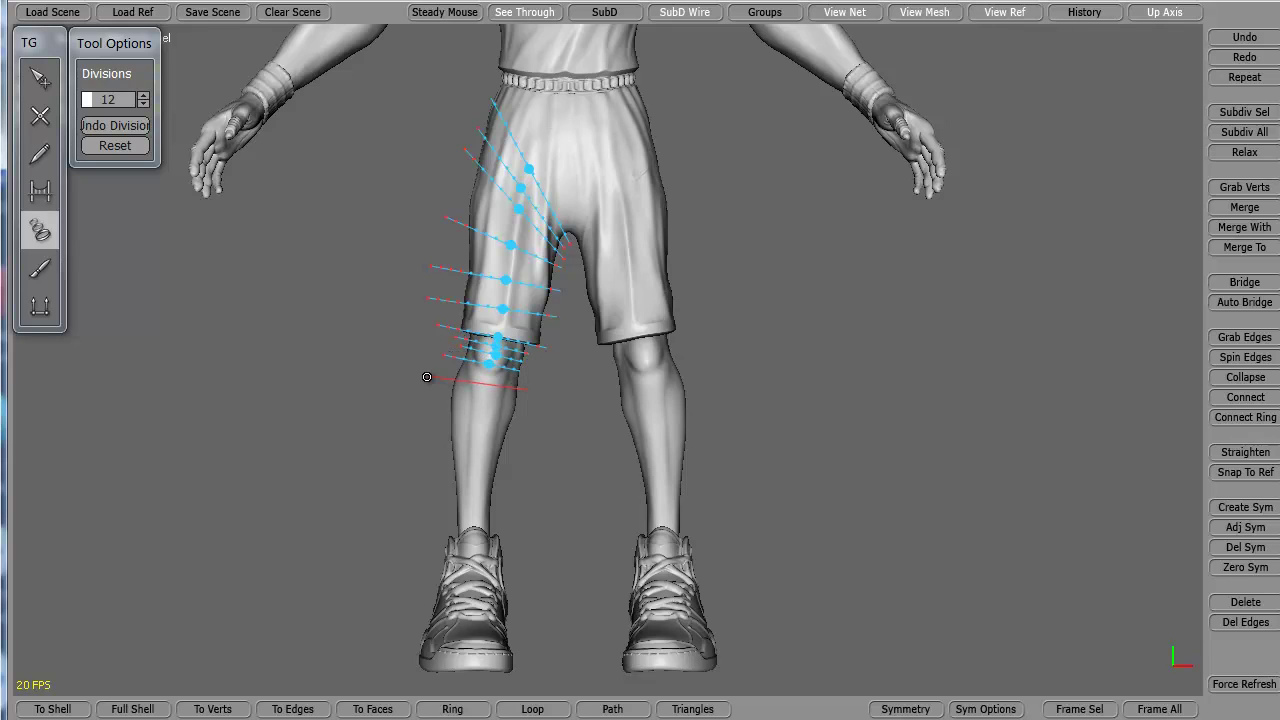
- Add cross-section lines along the character's right shin down to the ankle and generate the leg's tube mesh
left_click_drag(428, 378, 428, 378)
left_click(437, 423)
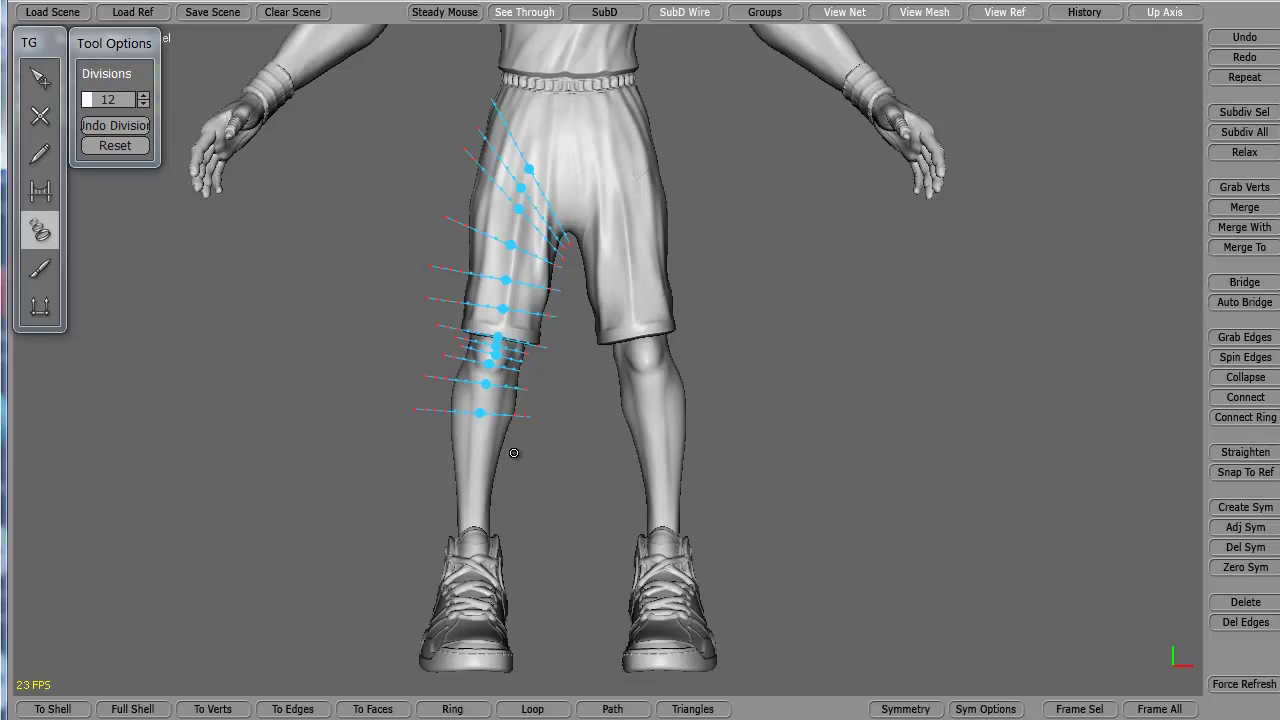
left_click(428, 509)
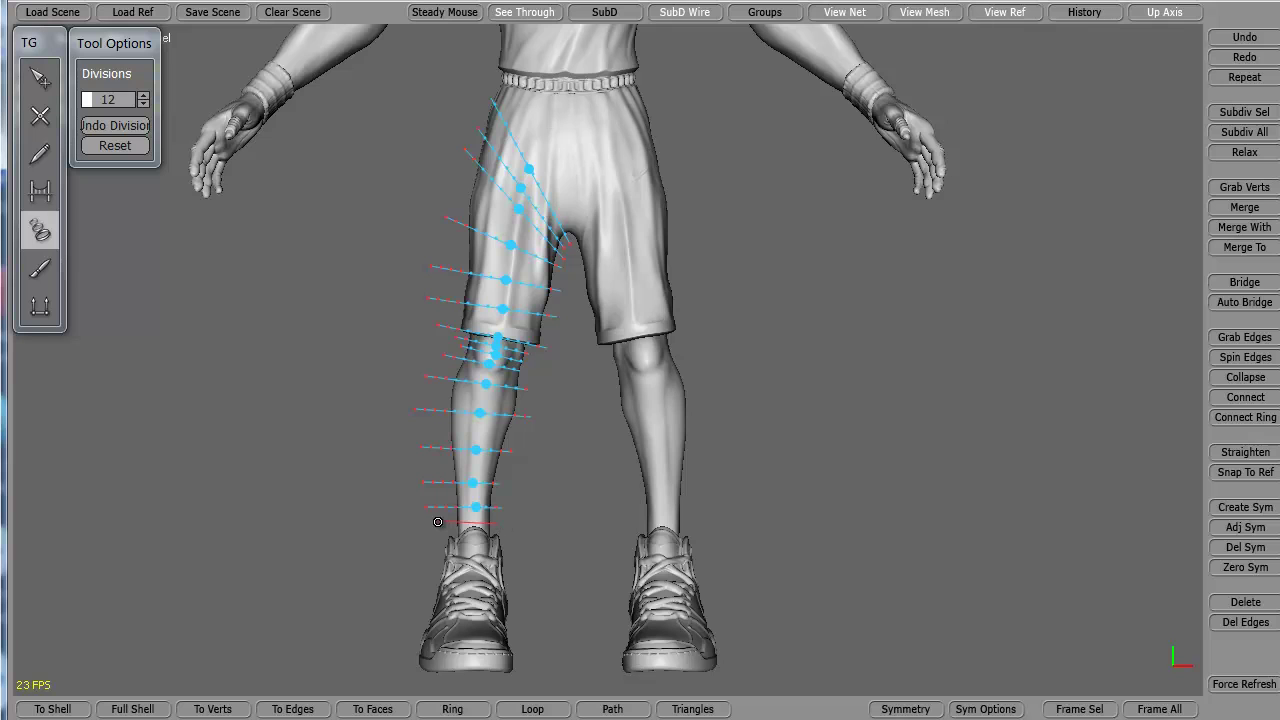
key("Return")
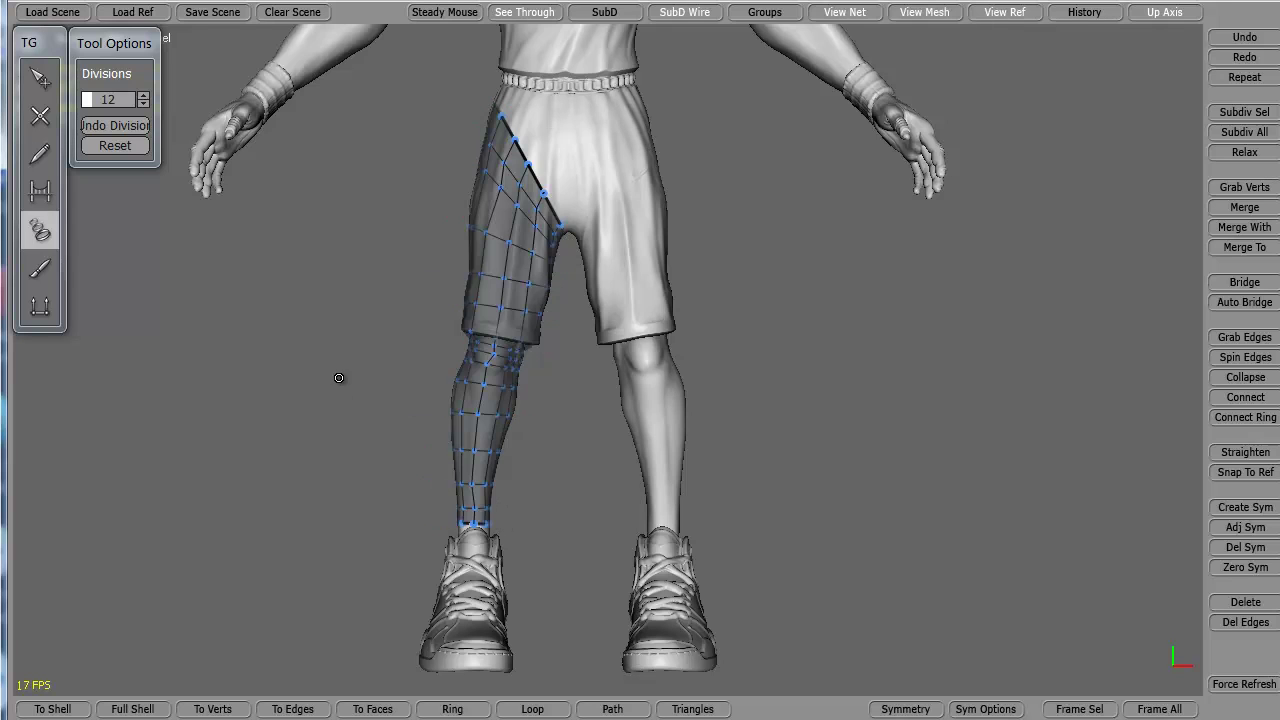
- Clear the tube mesh from the entire scene after checking it around the leg
left_click_drag(311, 375, 675, 413, "alt")
middle_click_drag(675, 413, 309, 413)
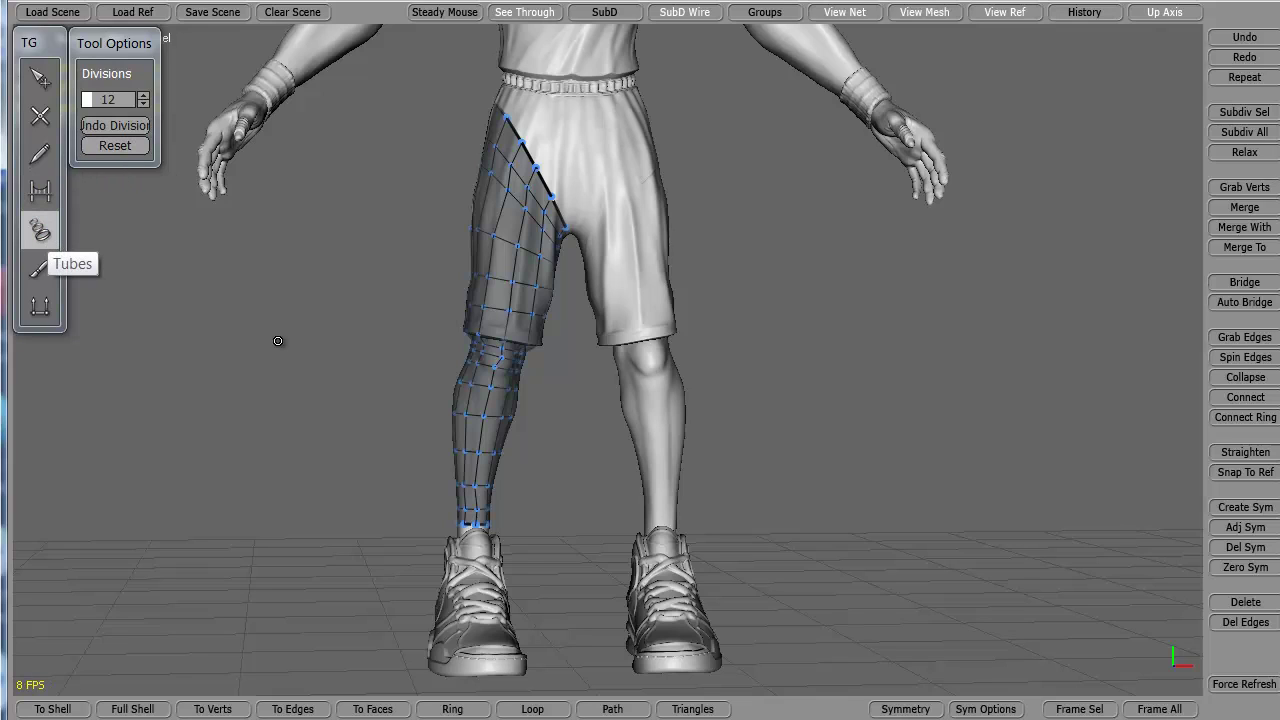
left_click(265, 15)
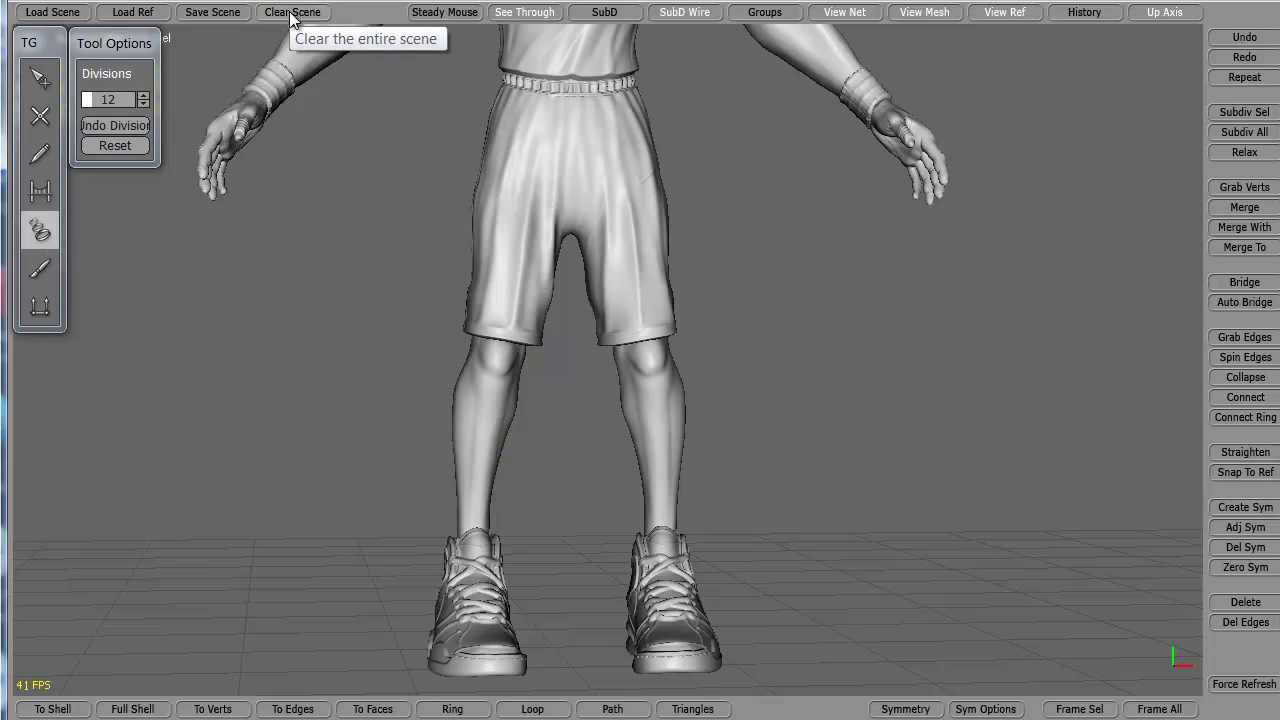
- Activate the creation tool for placing connected vertices, with Make Faces off
scroll(435, 437, "up", 3)
scroll(435, 437, "up", 3)
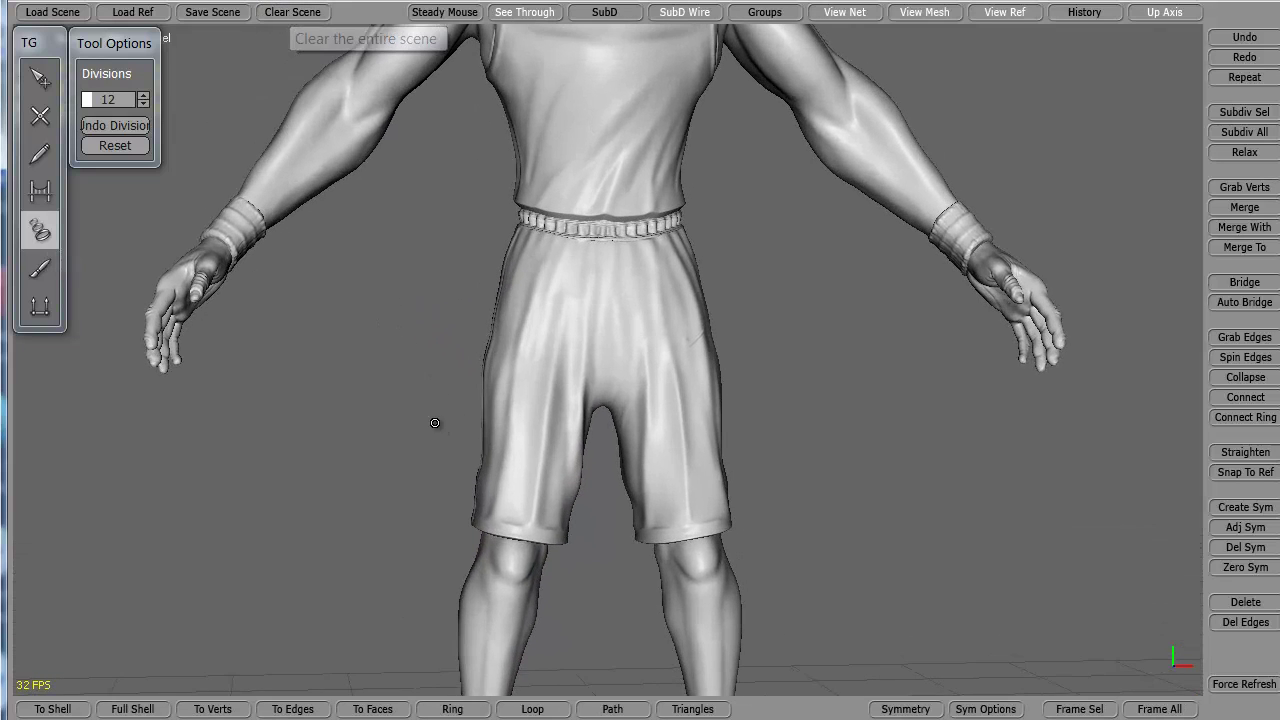
scroll(471, 383, "up", 4)
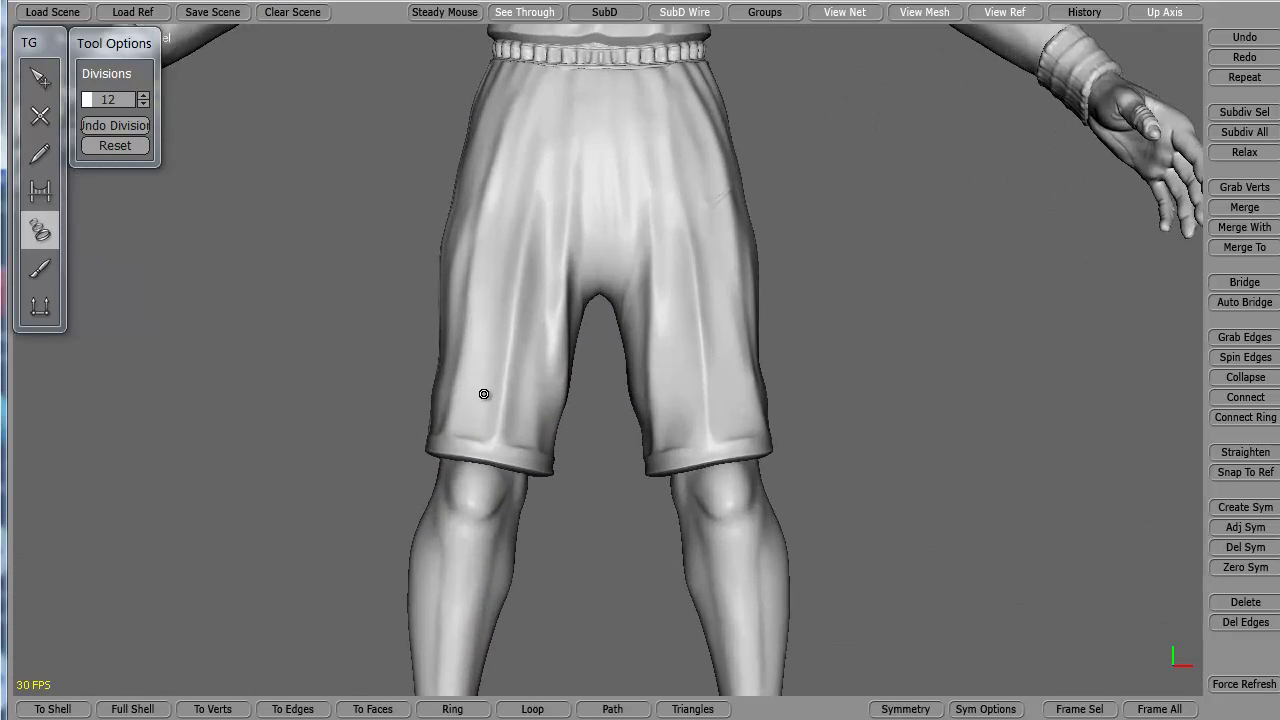
left_click(40, 117)
left_click_drag(329, 480, 369, 514)
scroll(391, 429, "down", 3)
scroll(391, 420, "up", 1)
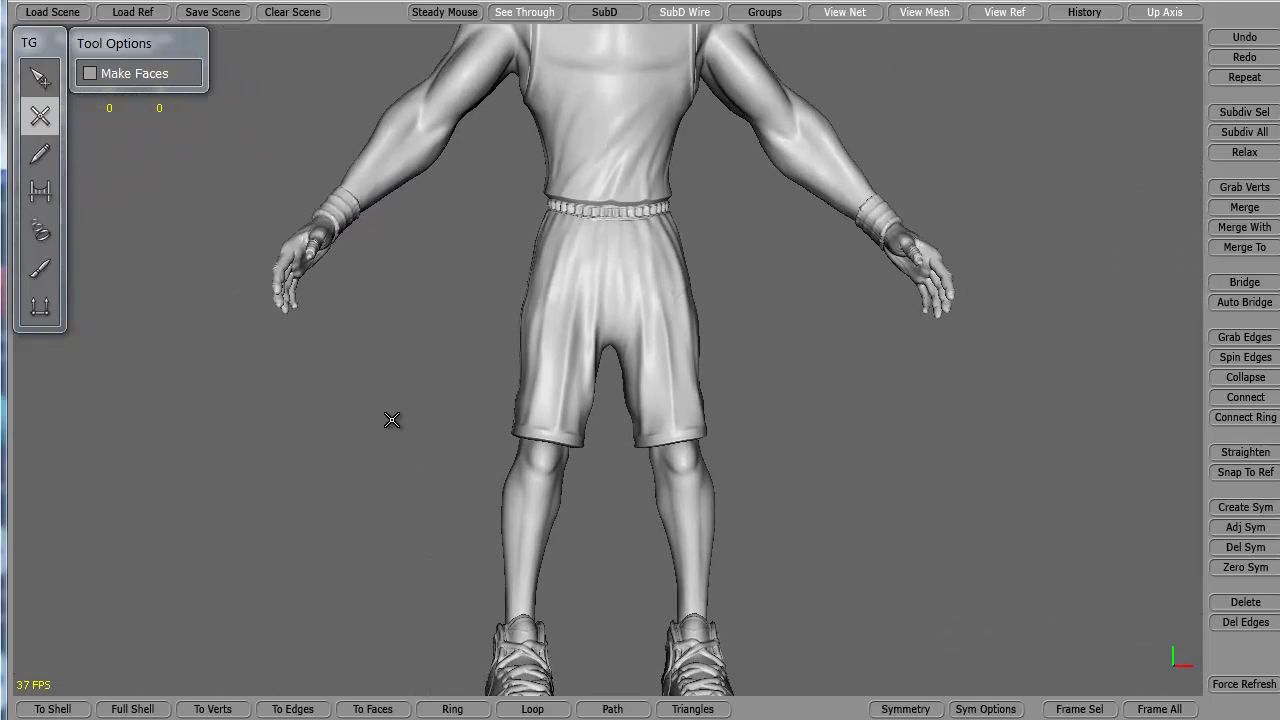
- Examine the front of the character's torso, arms and legs
left_click_drag(391, 420, 414, 480)
left_click_drag(383, 403, 458, 401)
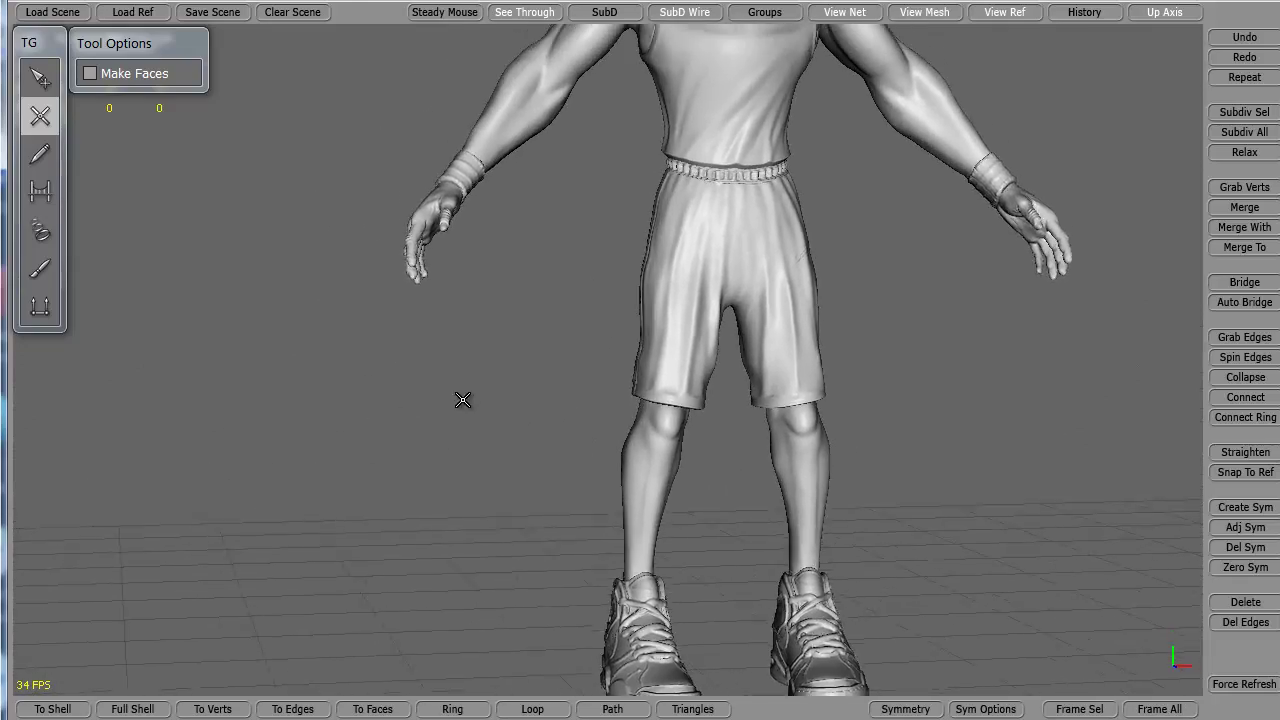
middle_click_drag(459, 401, 412, 390, "alt")
left_click_drag(411, 389, 453, 389)
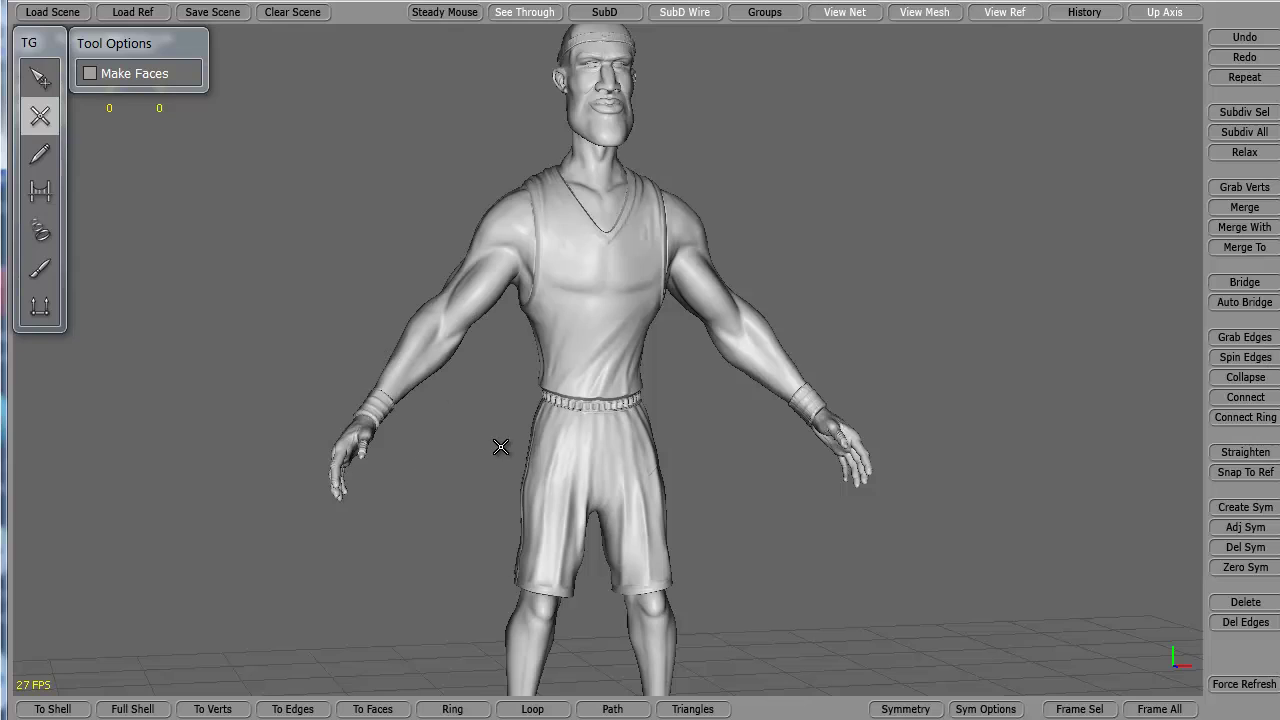
left_click_drag(500, 447, 489, 477)
middle_click_drag(490, 477, 483, 460, "alt")
right_click_drag(480, 440, 446, 346, "alt")
left_click_drag(437, 446, 457, 446, "alt")
middle_click_drag(482, 414, 465, 411, "alt")
right_click_drag(442, 319, 530, 440, "alt")
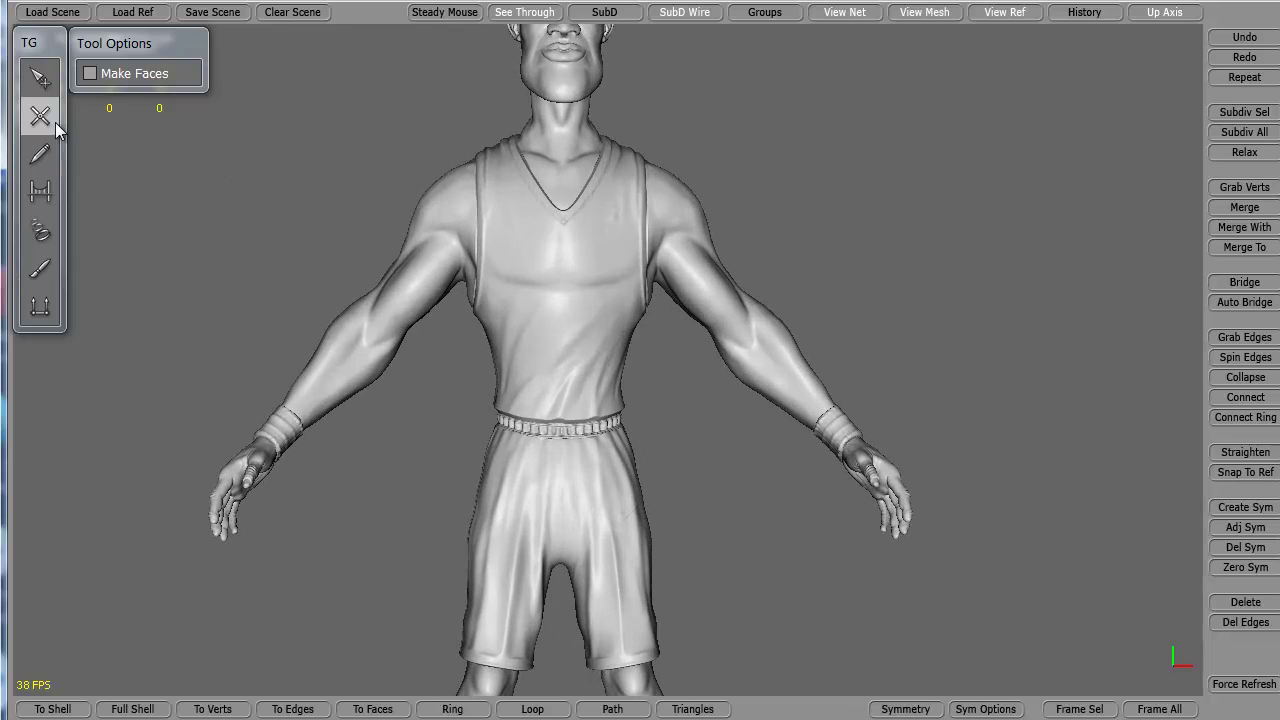
- Place a chain of connected vertices on the shorts from the crotch up across the front of the character's right thigh
middle_click_drag(390, 439, 380, 291, "alt")
right_click_drag(382, 256, 438, 358, "alt")
middle_click_drag(461, 283, 514, 323, "alt")
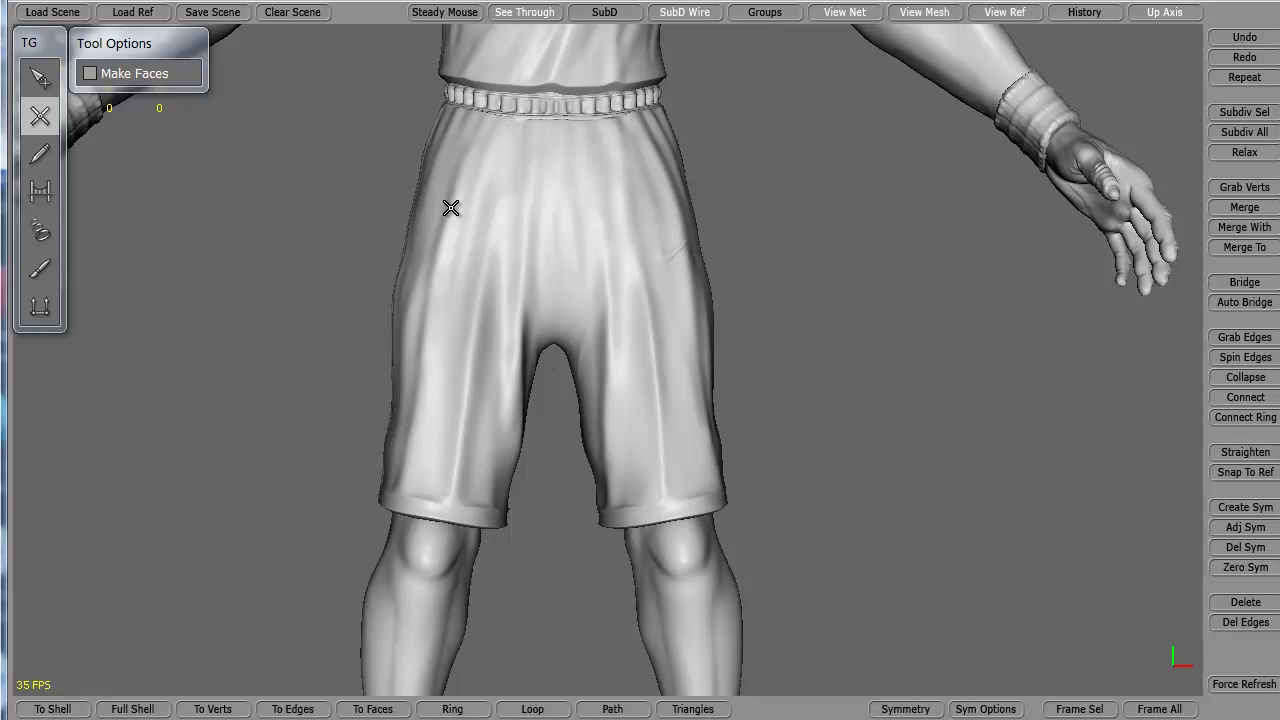
left_click_drag(346, 335, 262, 303, "alt")
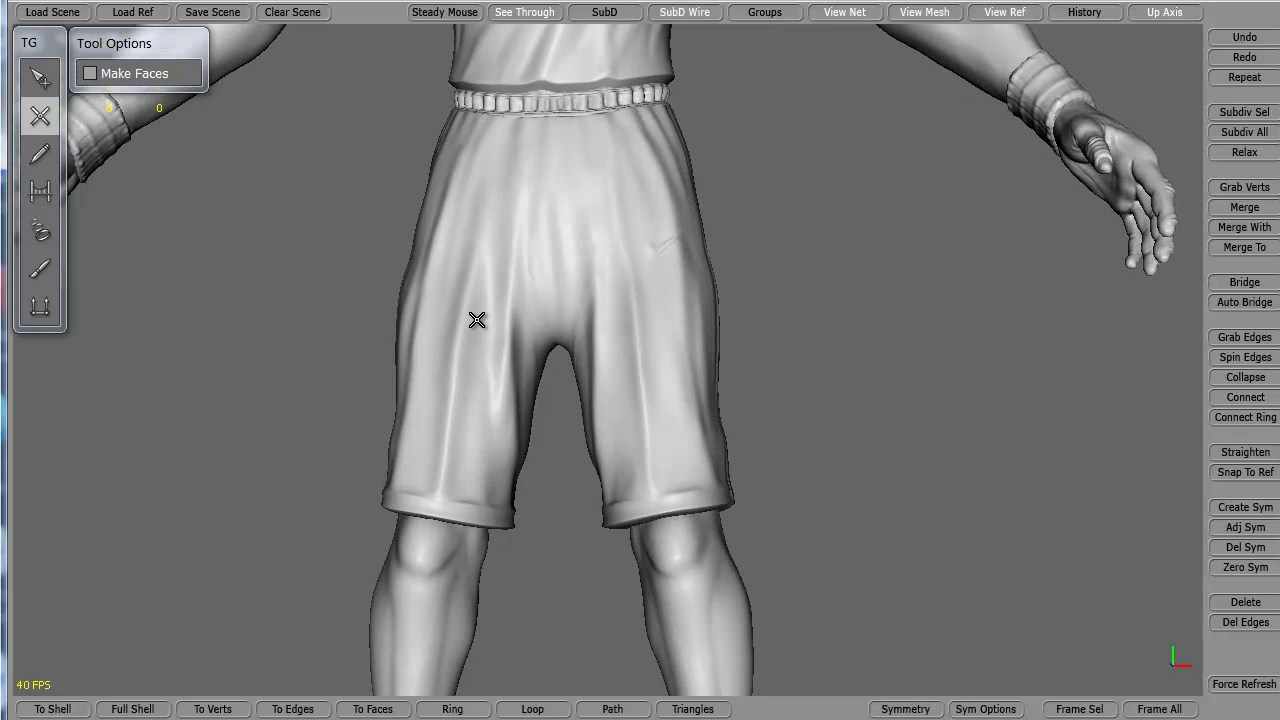
middle_click_drag(343, 317, 331, 226)
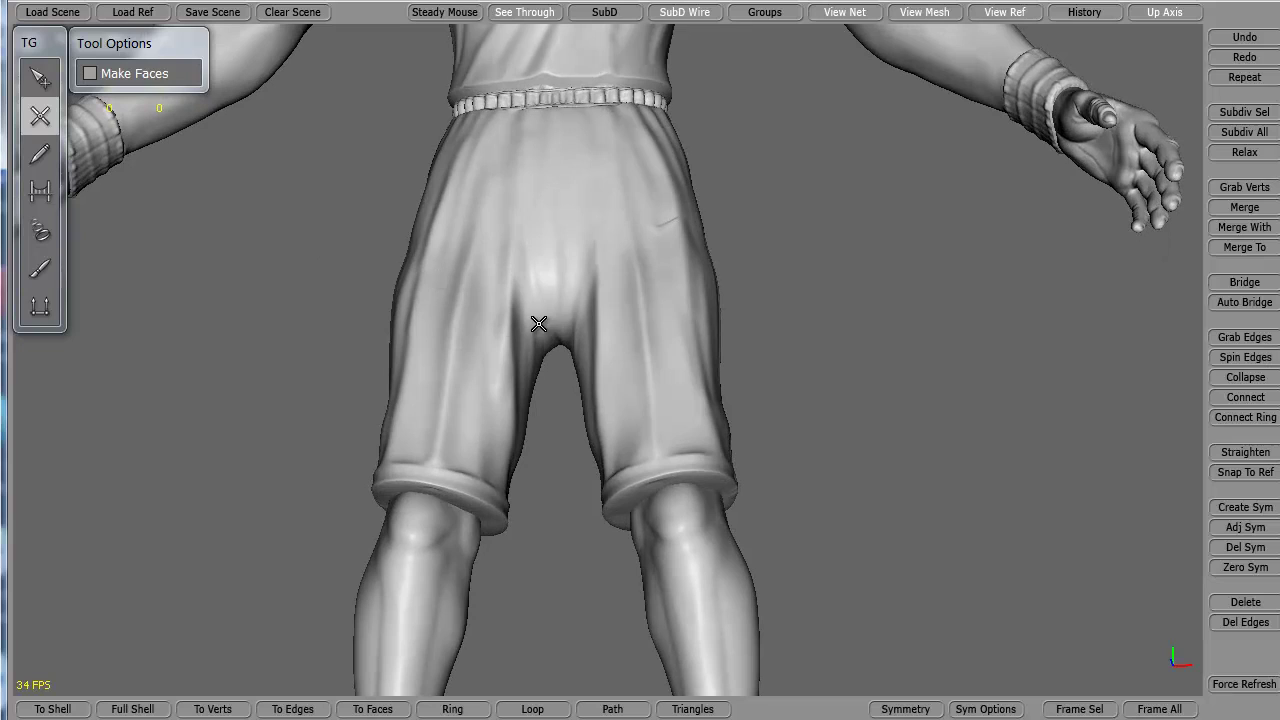
left_click_drag(549, 339, 510, 266)
left_click(504, 257)
left_click(475, 214)
left_click_drag(429, 231, 553, 368, "alt")
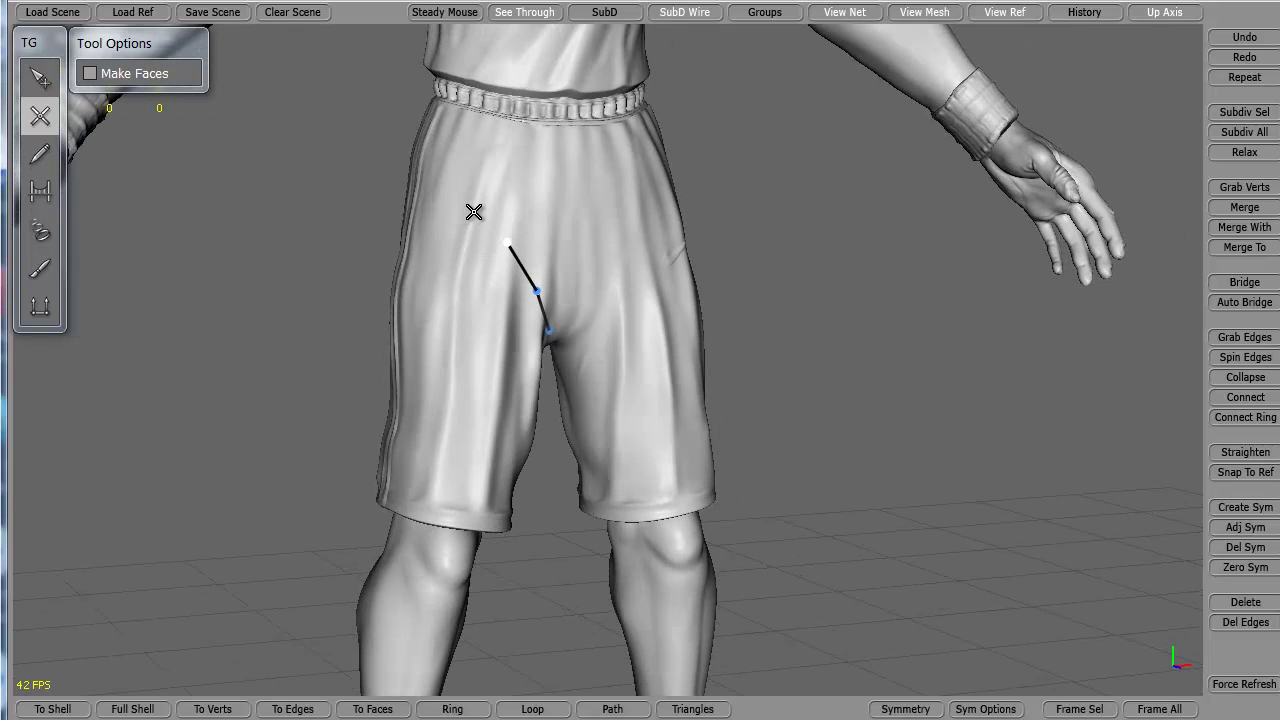
left_click(473, 211)
- Continue the chain of connected vertices around the outer side and back of the right thigh to the crotch
middle_click_drag(329, 229, 626, 249)
left_click(547, 221)
left_click(623, 250)
left_click(584, 291)
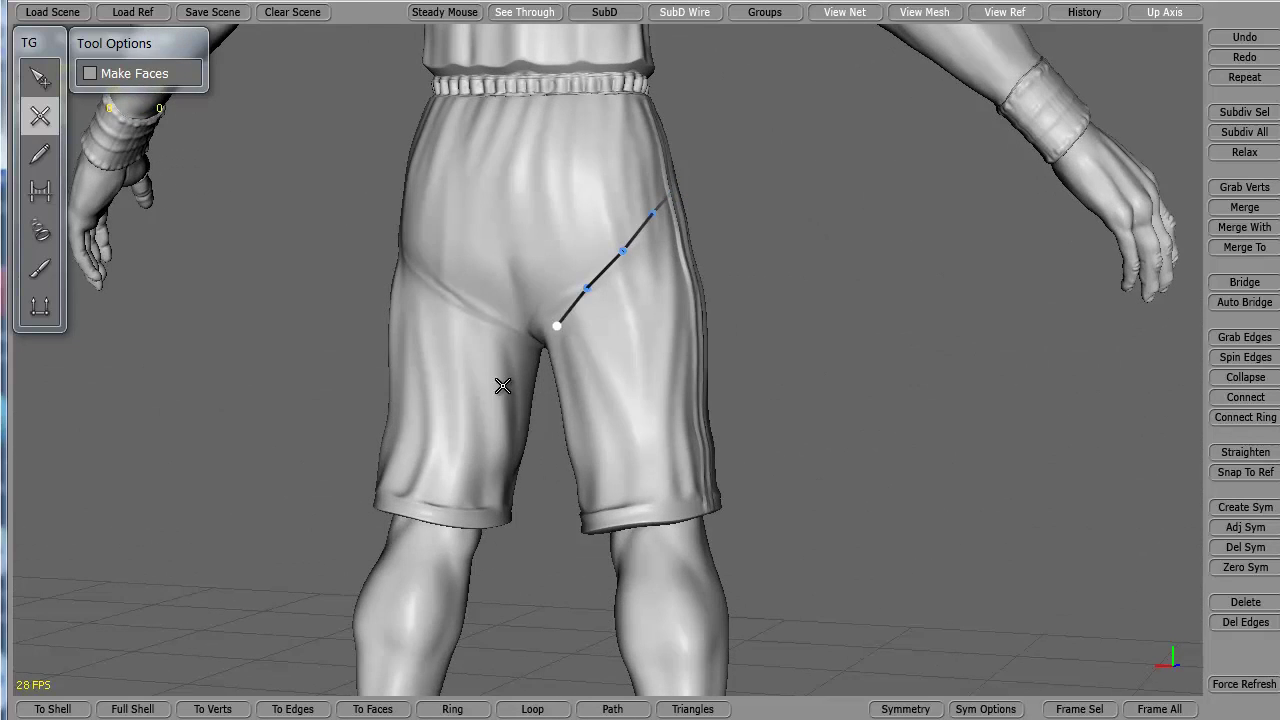
middle_click_drag(583, 350, 645, 290)
left_click_drag(645, 290, 680, 286, "alt")
right_click_drag(580, 338, 597, 340, "alt")
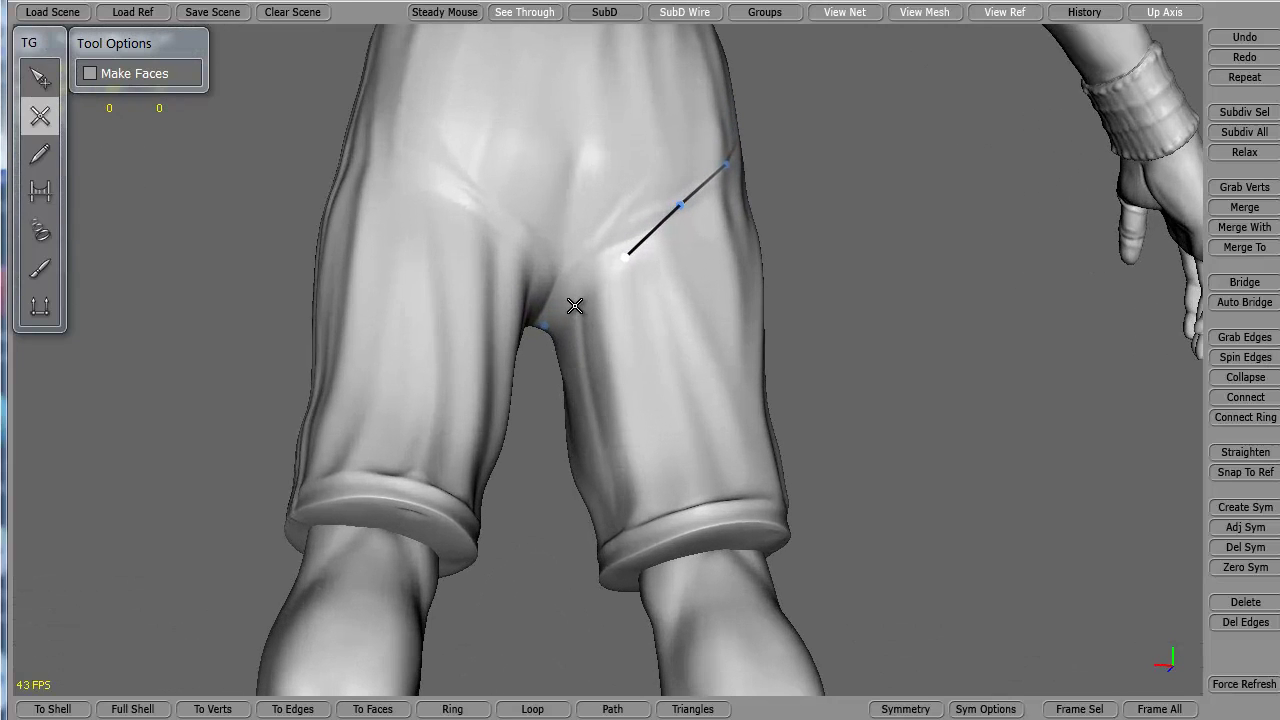
left_click(573, 302)
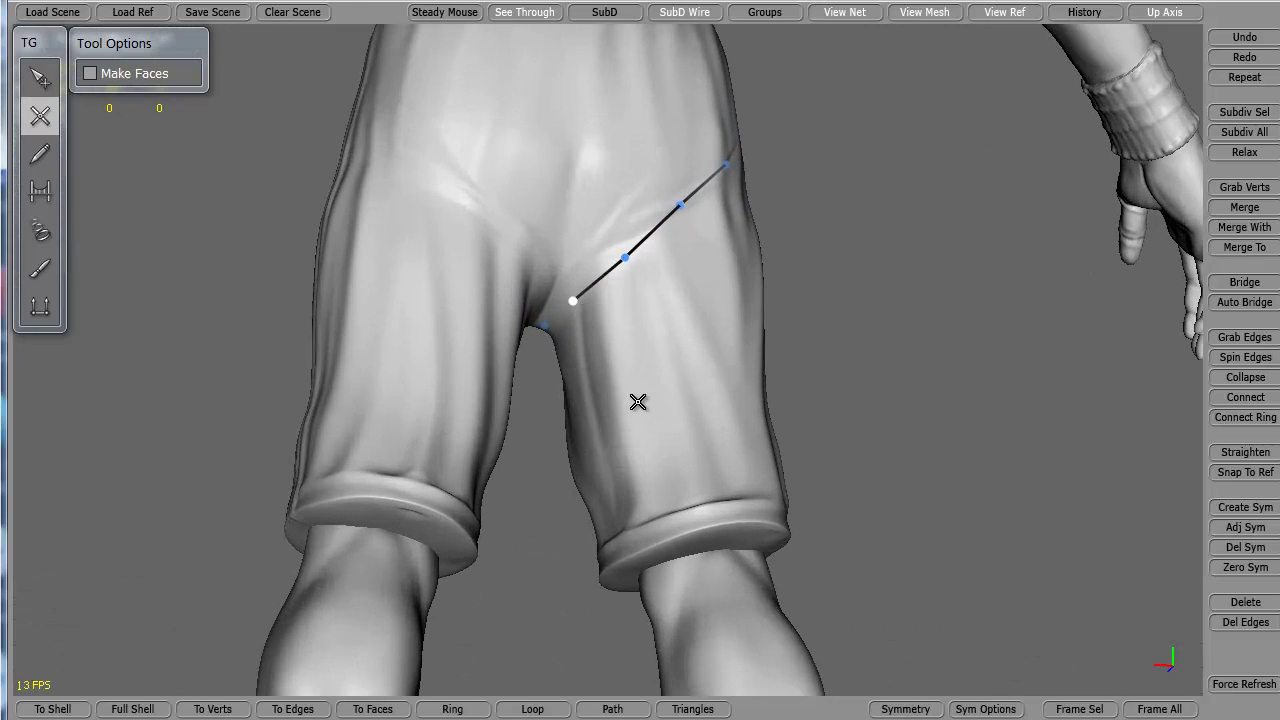
- Place a second chain of connected vertices around the hem of the right shorts leg, from the inner back around to the inner front
left_click(628, 553)
middle_click_drag(688, 527, 628, 521)
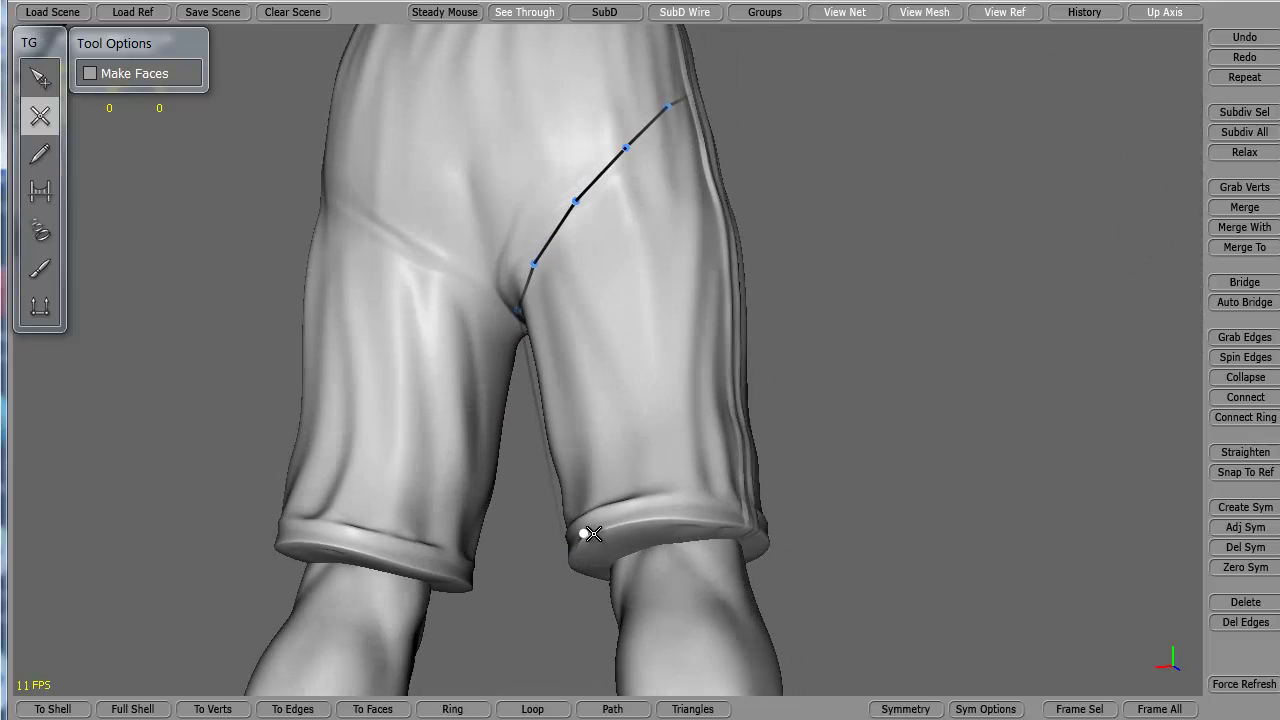
left_click(687, 517)
left_click_drag(740, 538, 535, 546, "alt")
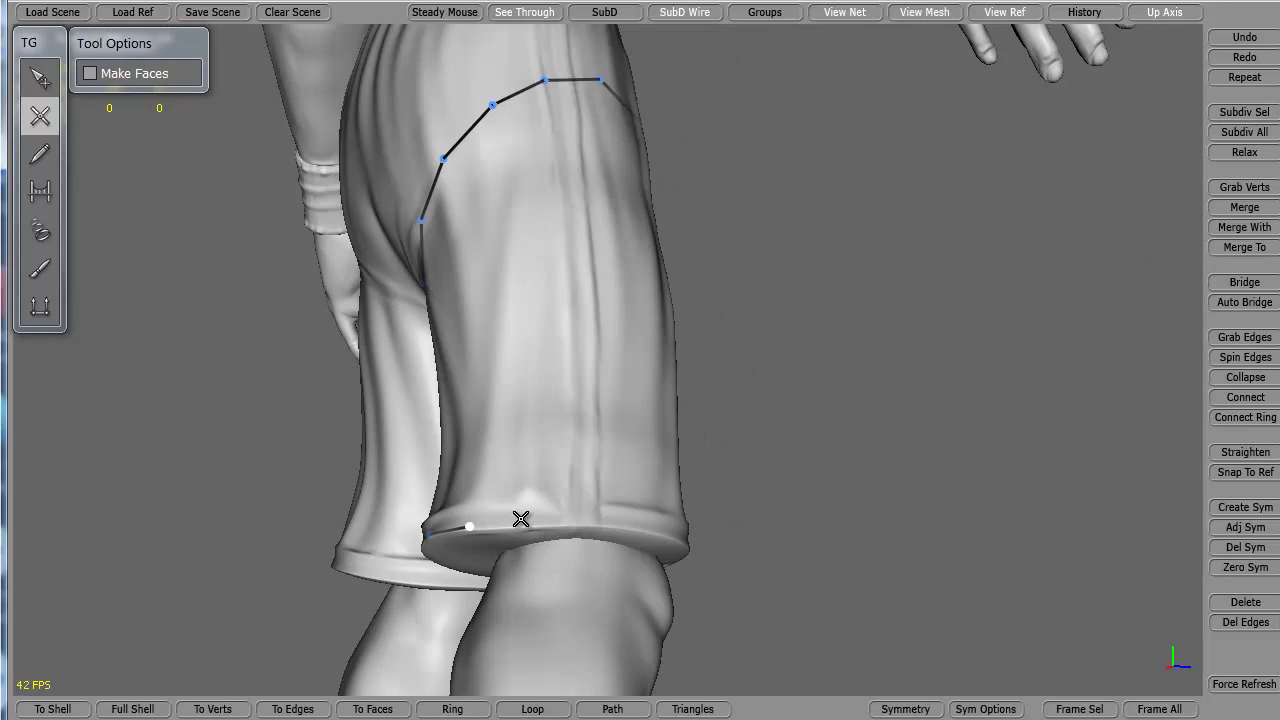
middle_click_drag(523, 517, 376, 524)
left_click(376, 521)
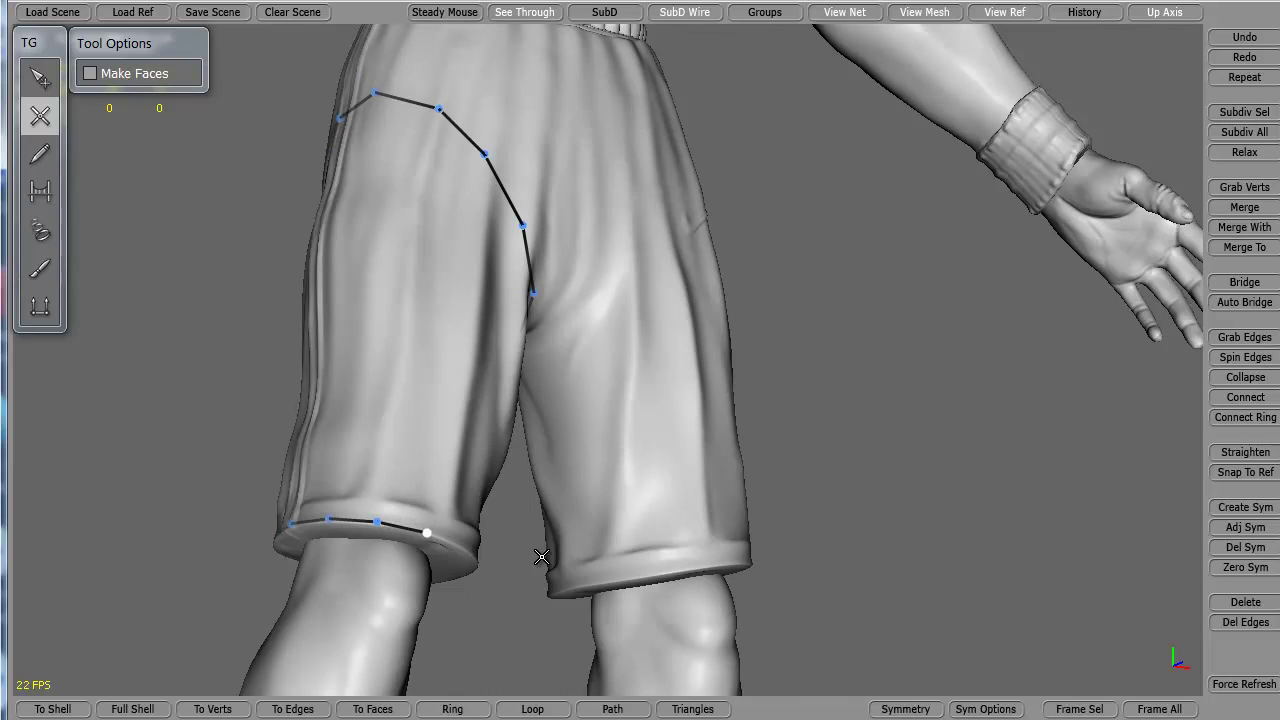
middle_click_drag(540, 557, 260, 514)
left_click(379, 541)
left_click(436, 554)
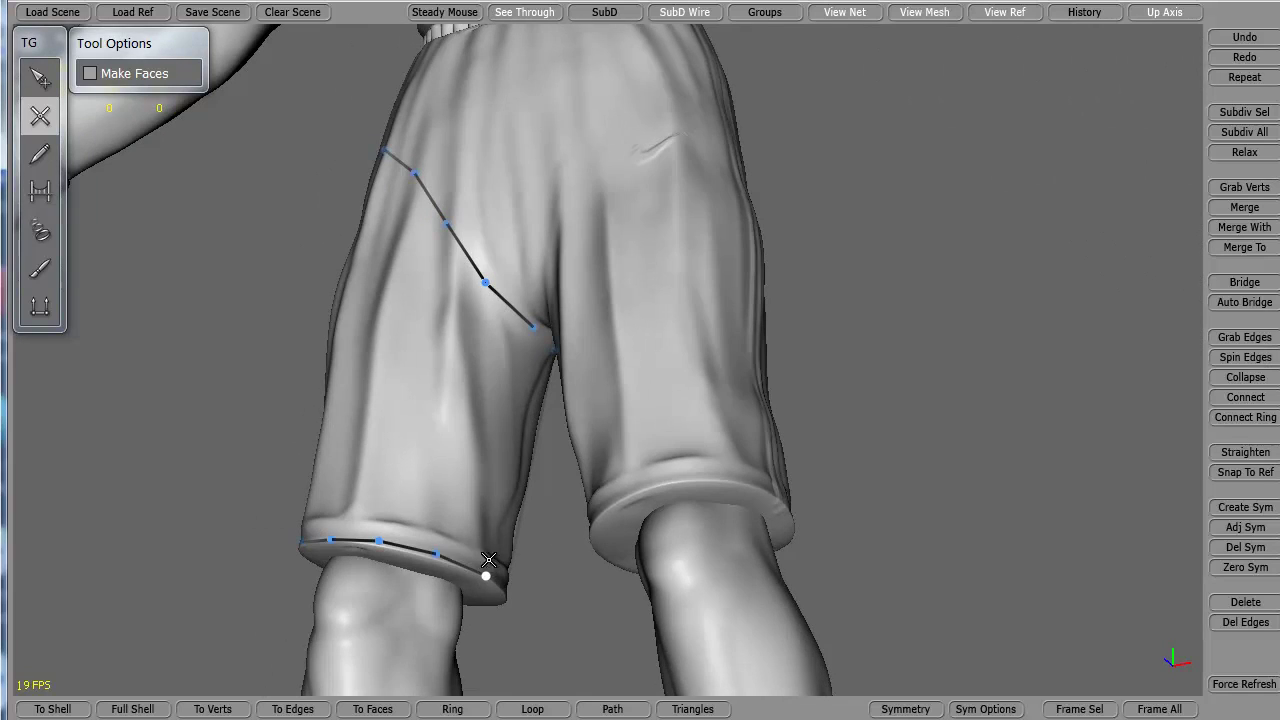
- Join the hem chain to the upper thigh loop with two separate lengthwise edges at the inner front of the right leg
left_click(533, 327)
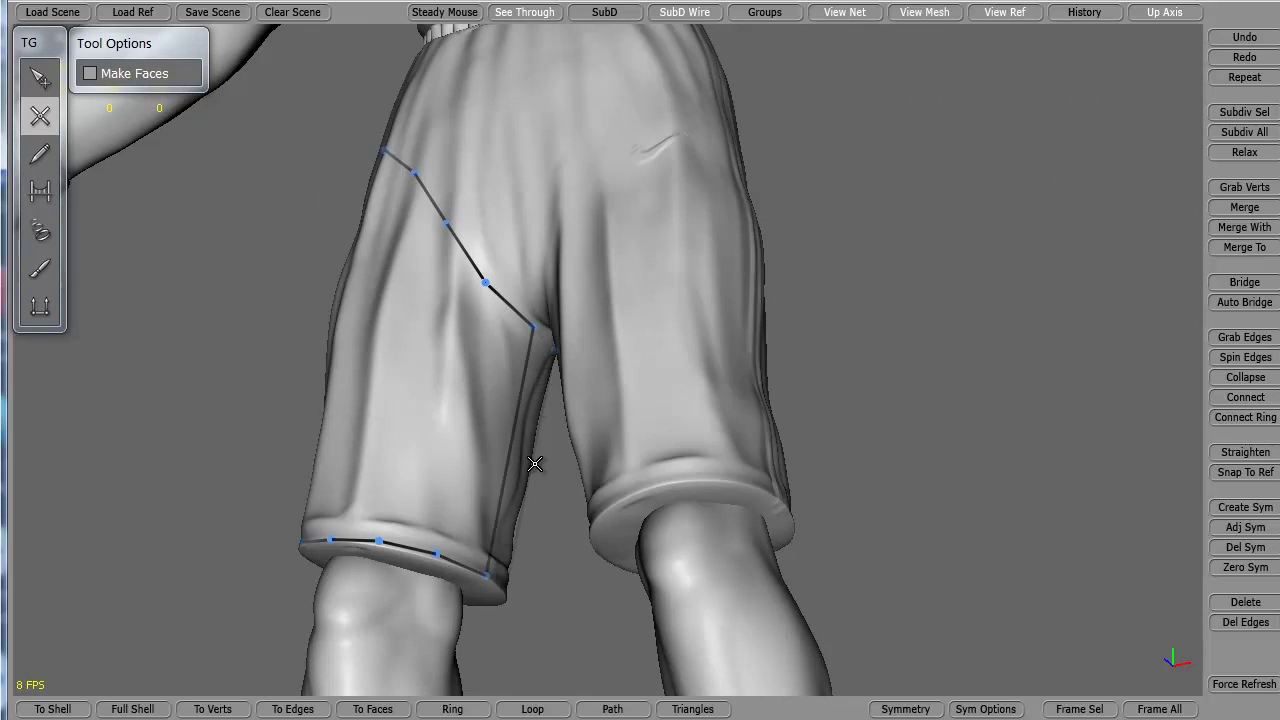
left_click(40, 79)
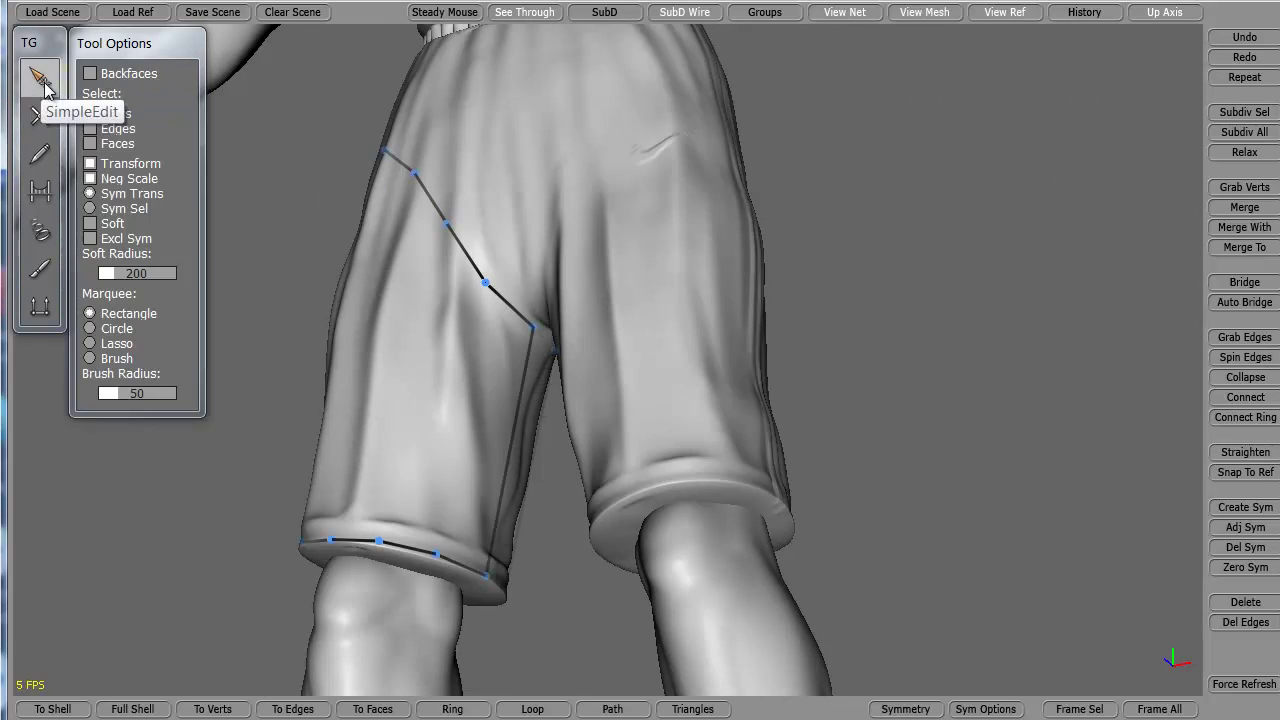
left_click_drag(289, 286, 309, 315)
left_click(40, 116)
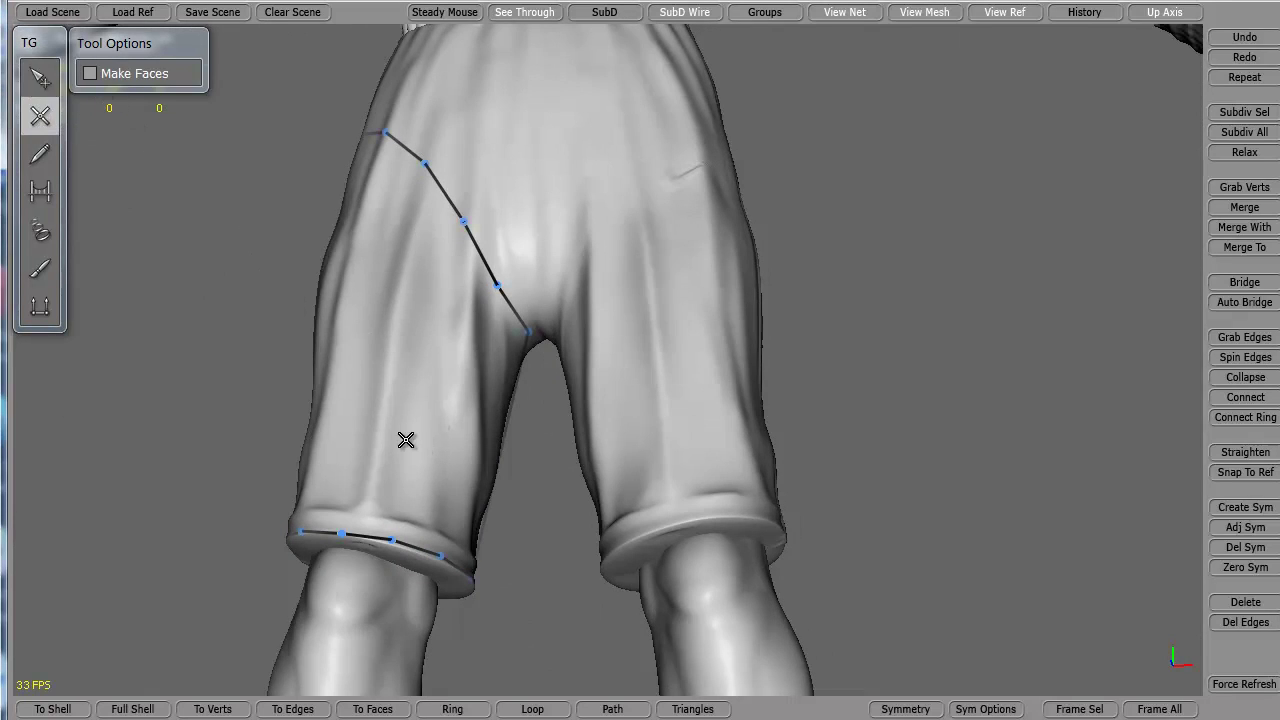
left_click(40, 78)
left_click(41, 115)
left_click(440, 554)
left_click(496, 287)
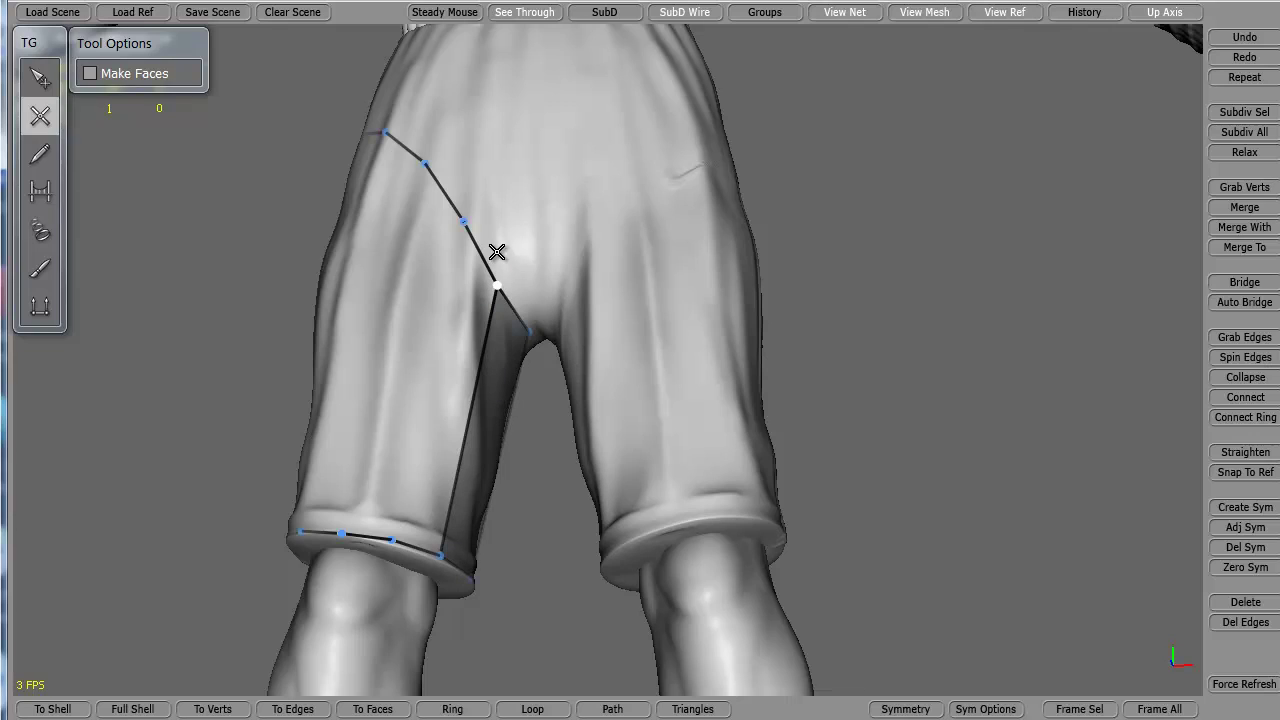
left_click(509, 243)
left_click(528, 213)
left_click(586, 177)
left_click(581, 132)
left_click(536, 106)
left_click(518, 128)
left_click(553, 148)
left_click(541, 164)
left_click(511, 156)
left_click(503, 125)
left_click(507, 102)
left_click(463, 115)
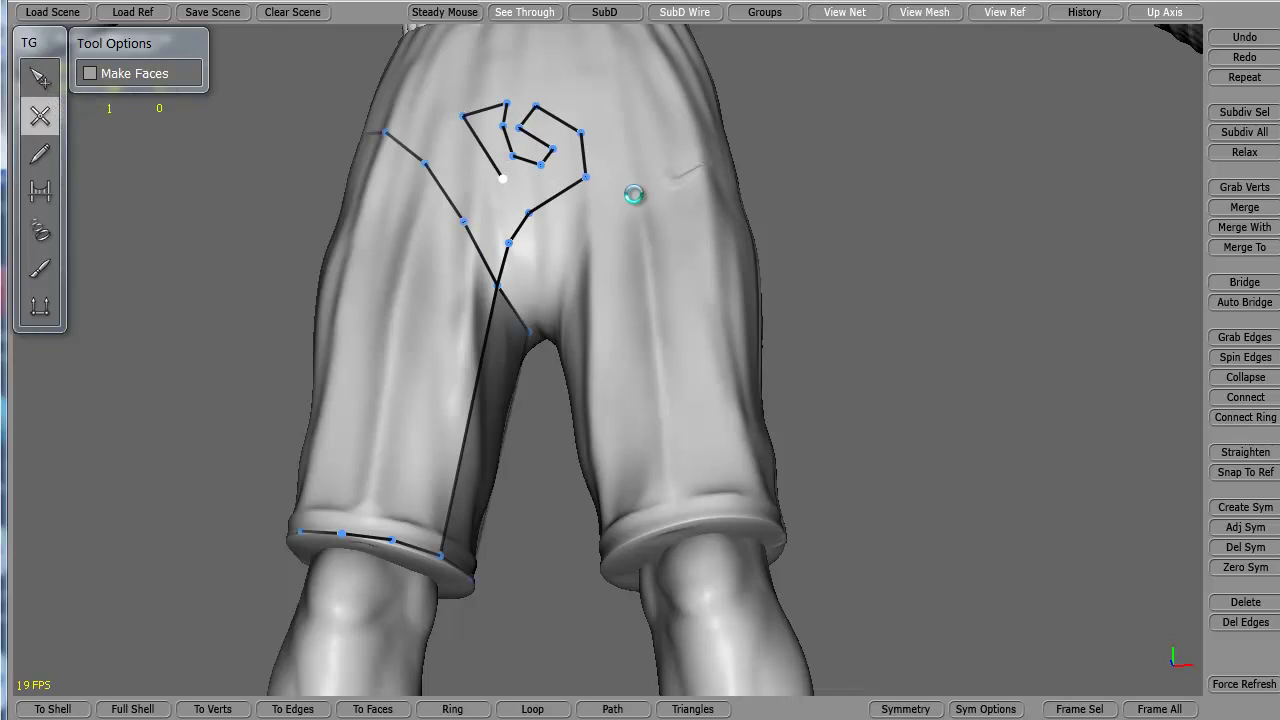
key("ctrl+z")
key("ctrl+z")
key("ctrl+z")
key("ctrl+z")
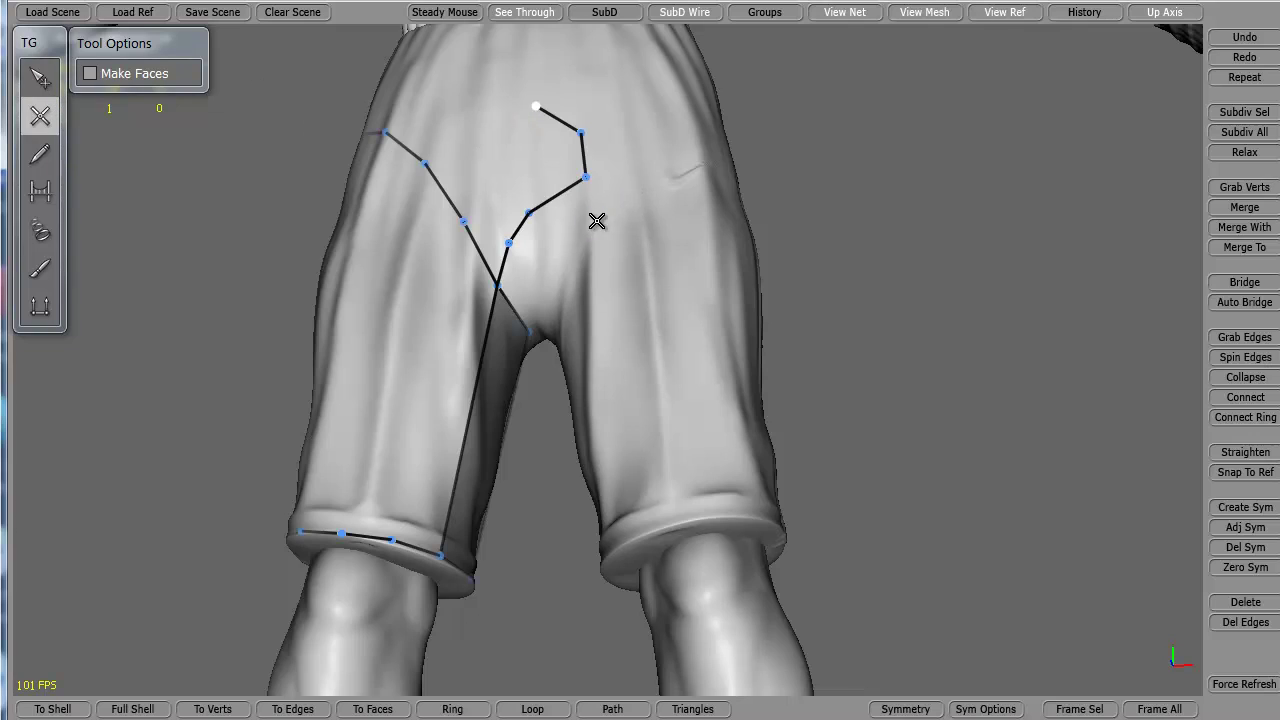
key("ctrl+z")
key("ctrl+z")
key("ctrl+z")
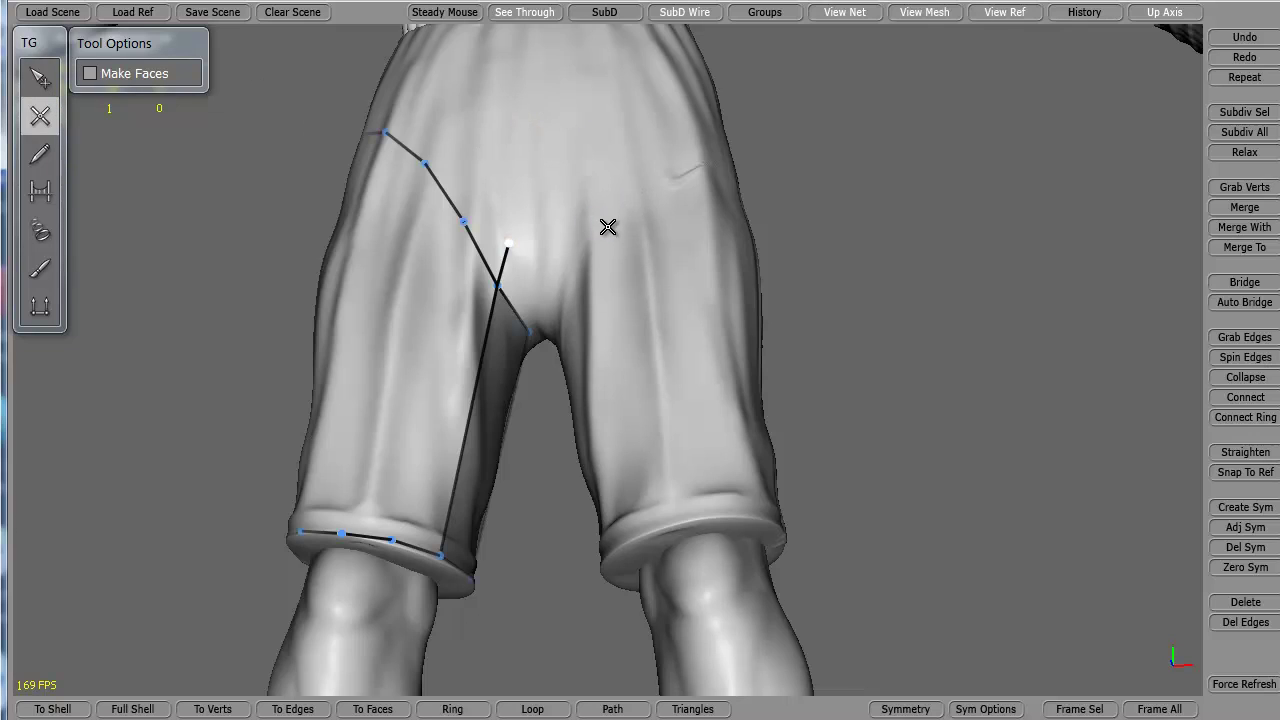
key("ctrl+z")
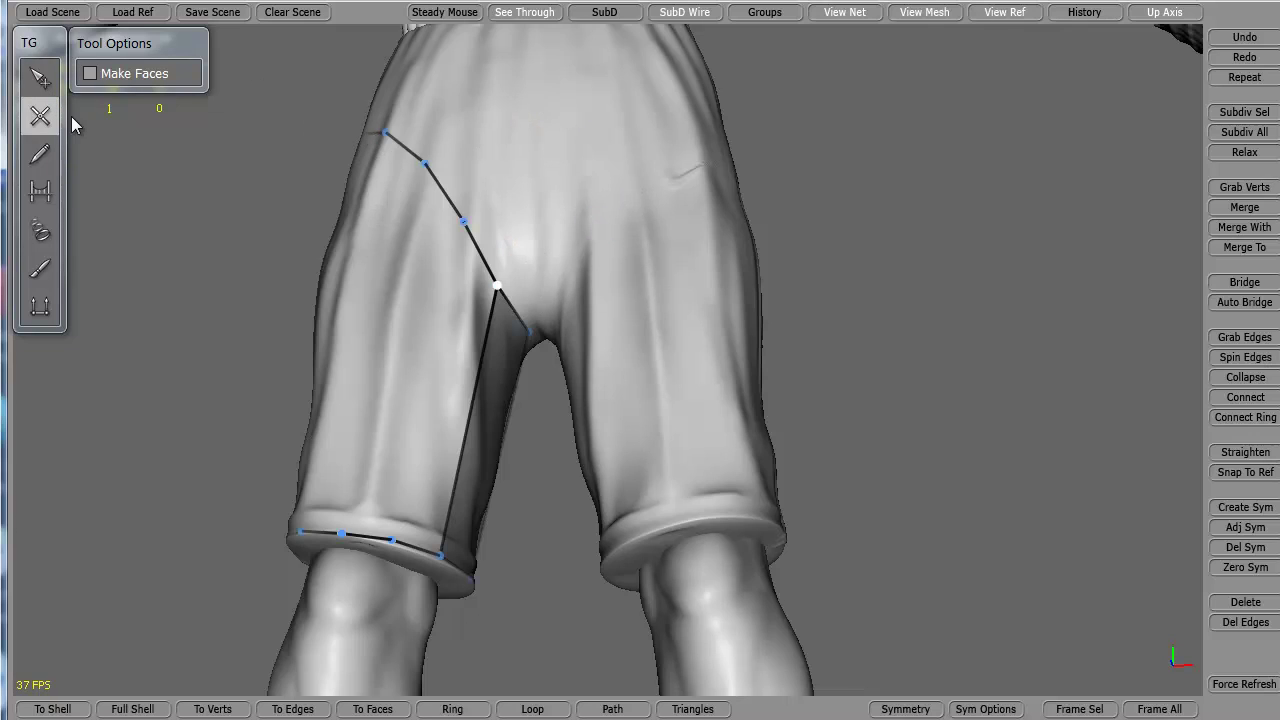
- Connect the next two hem vertices to their matching thigh loop vertices across the front of the right leg, as separate edges
left_click(40, 82)
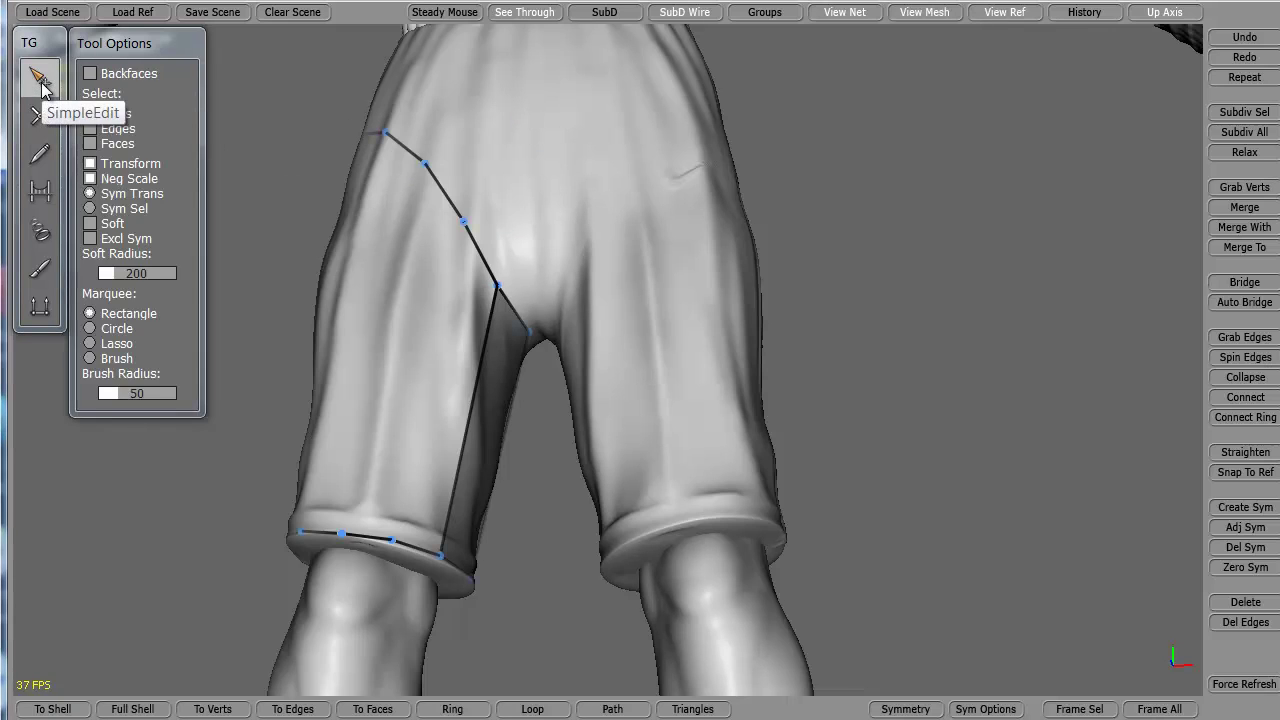
left_click(40, 115)
middle_click_drag(234, 251, 289, 287)
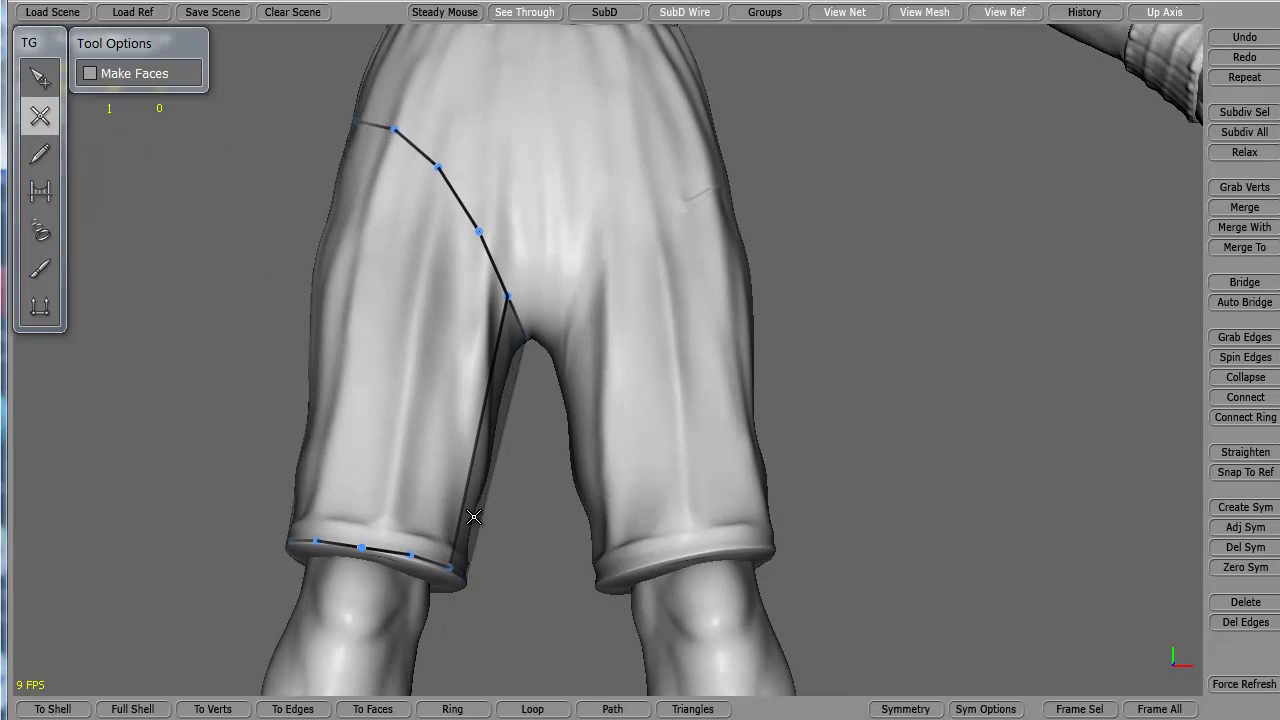
left_click(407, 549)
left_click(477, 235)
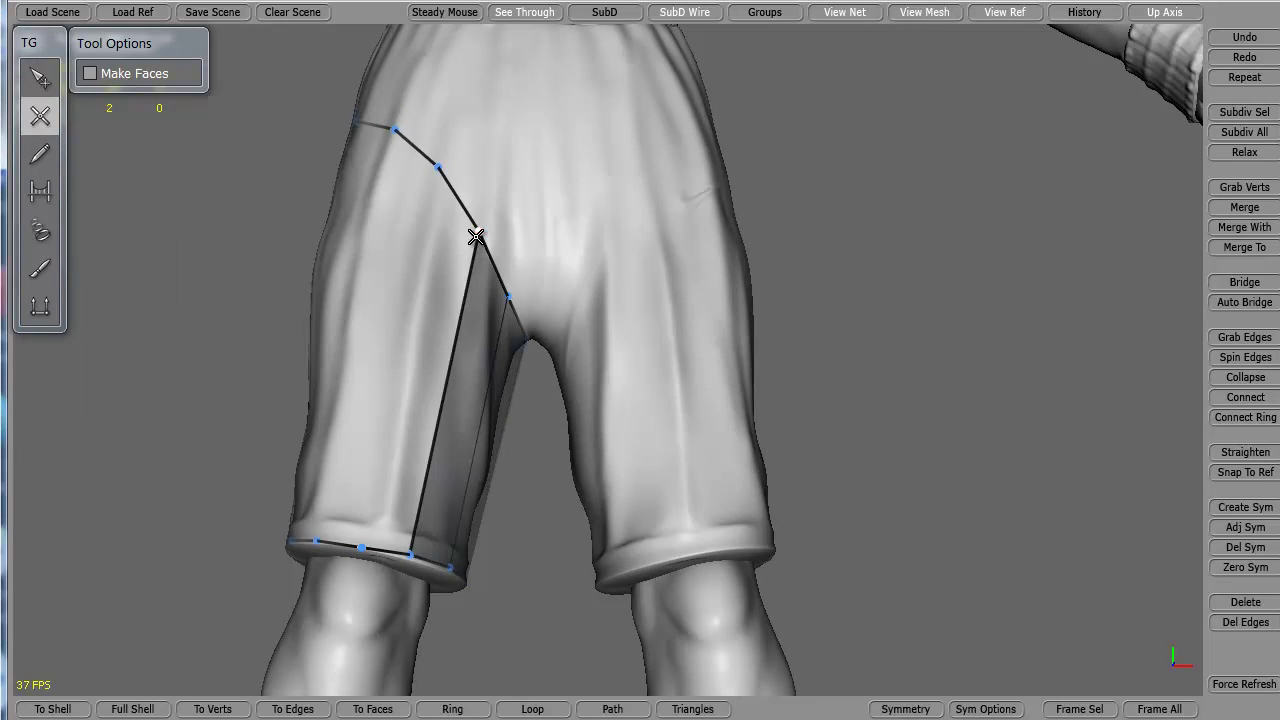
left_click(40, 80)
left_click(40, 117)
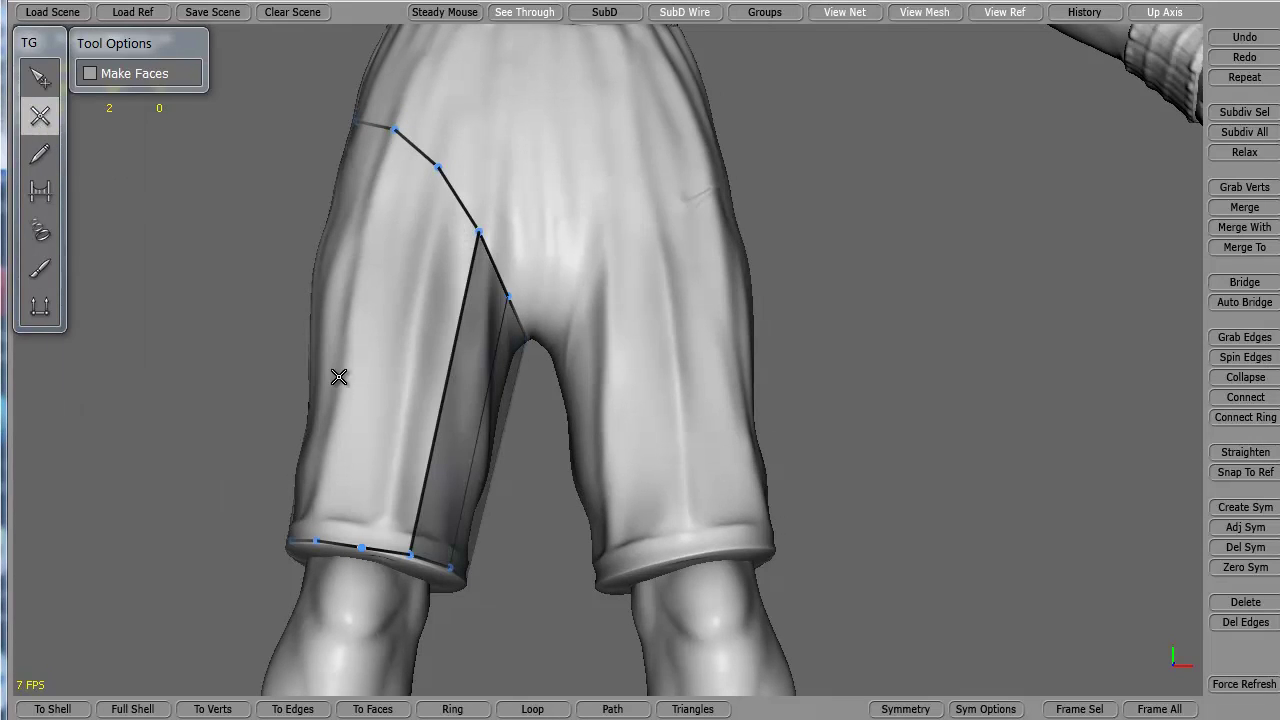
left_click(363, 535)
left_click(435, 166)
- Connect three more hem vertices to the thigh loop along the outer front and side of the right leg, ending the chain after each edge
left_click_drag(214, 357, 525, 380, "alt")
left_click(40, 78)
left_click(40, 115)
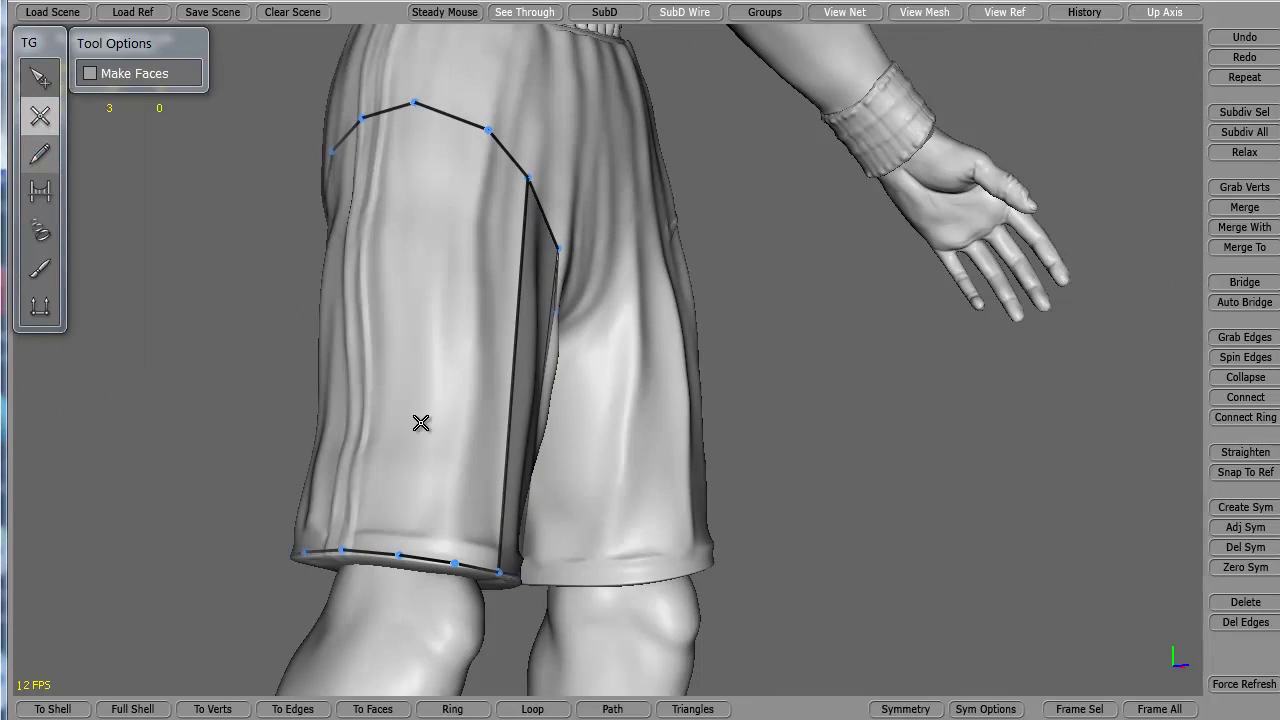
left_click(451, 557)
left_click(487, 131)
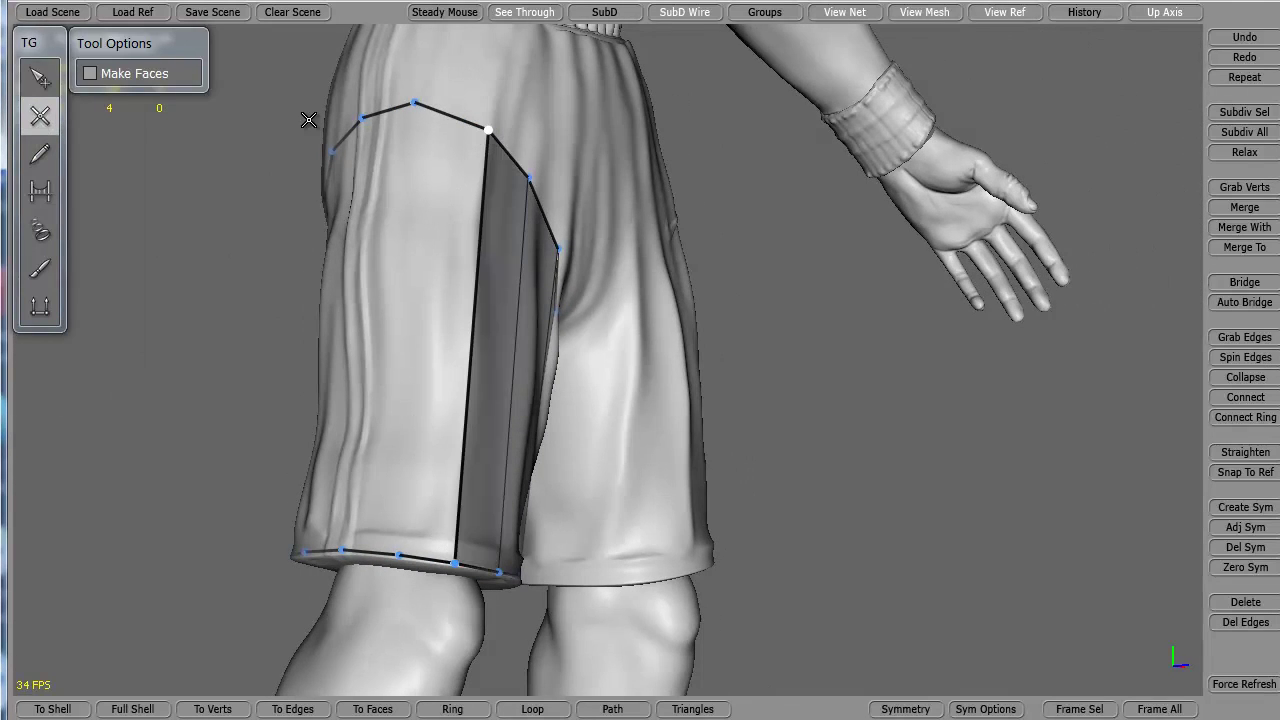
left_click(40, 115)
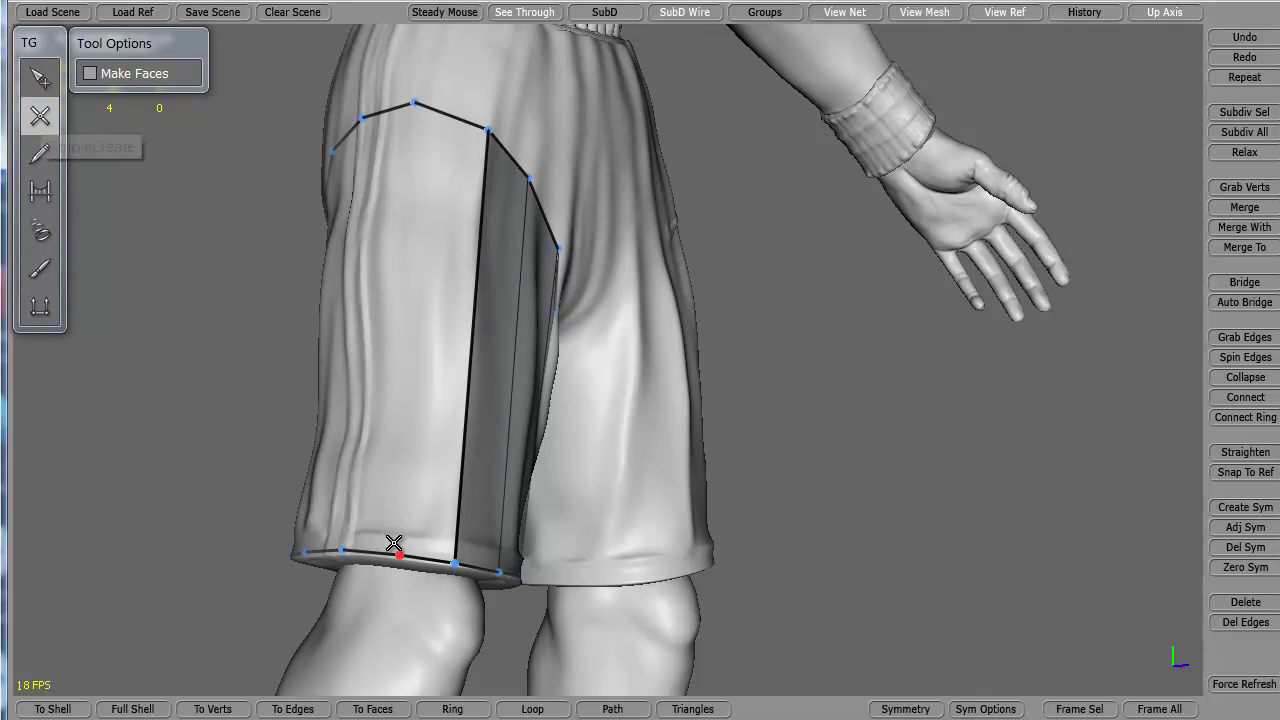
left_click(399, 555)
left_click(414, 104)
left_click(40, 78)
left_click(42, 120)
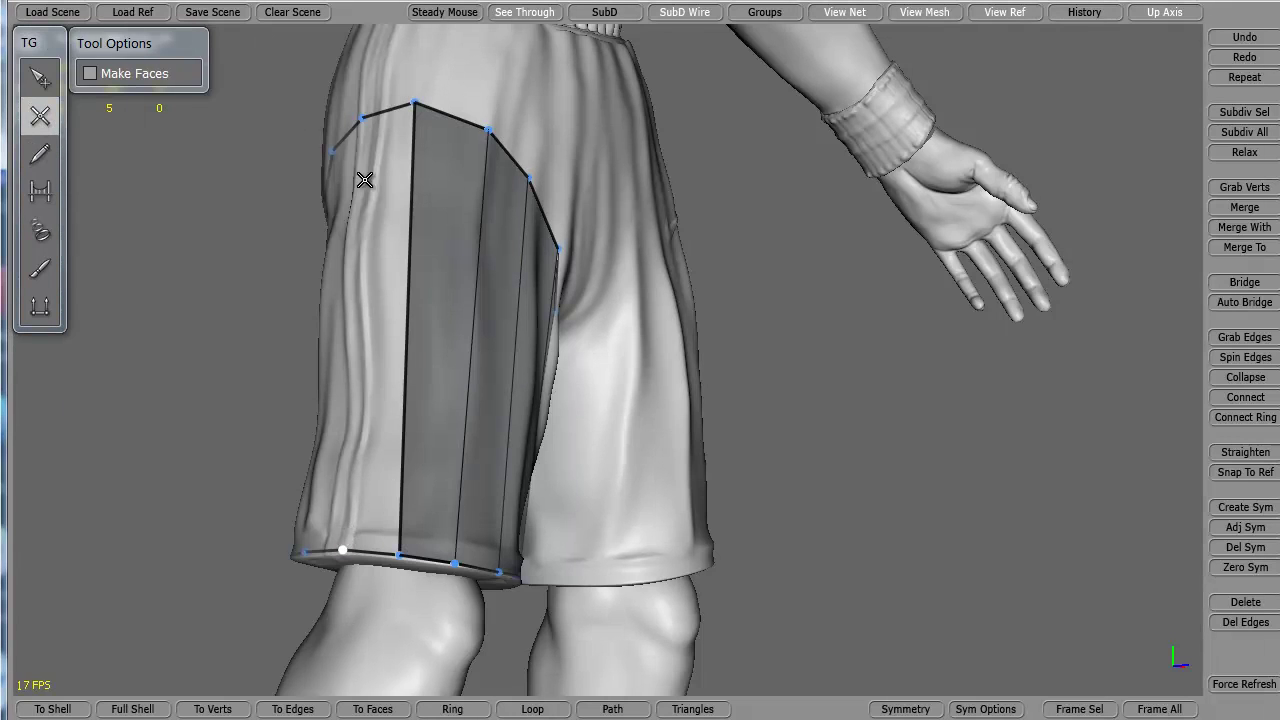
left_click(359, 124)
left_click(48, 82)
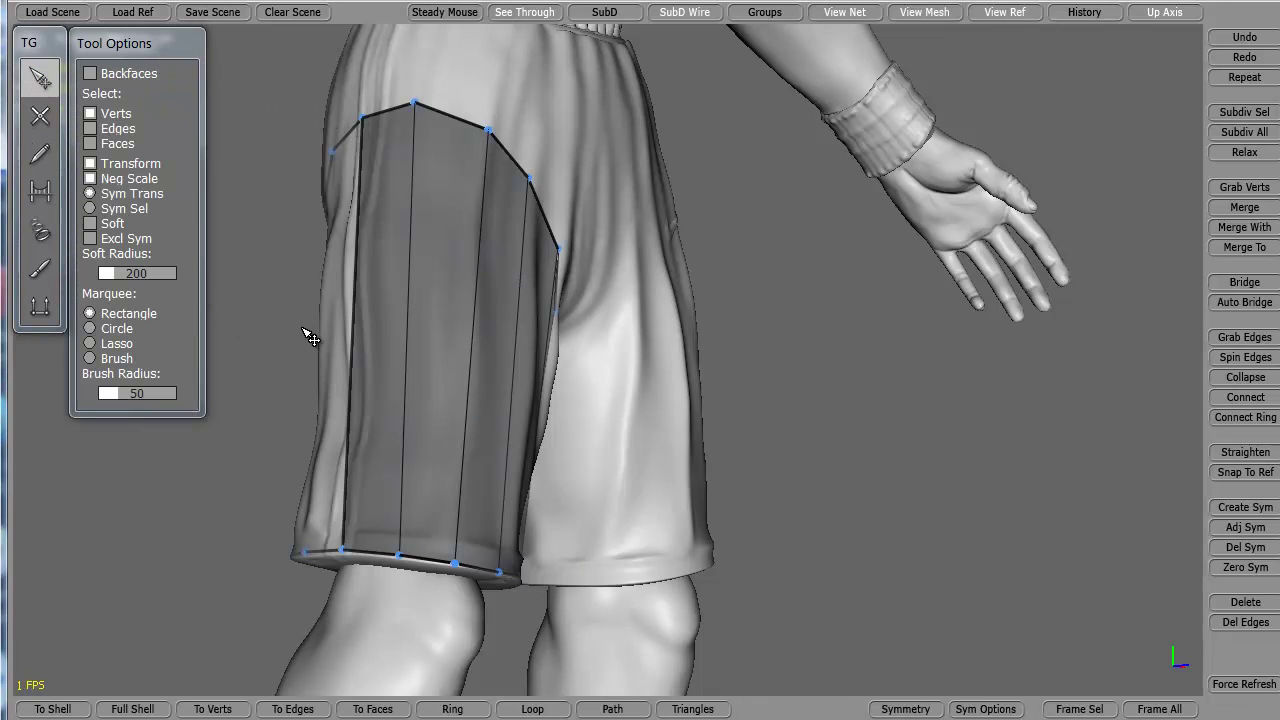
- Join two hem vertices to the thigh loop on the outer back of the right leg, each with its own lengthwise edge
left_click_drag(306, 334, 612, 428, "alt")
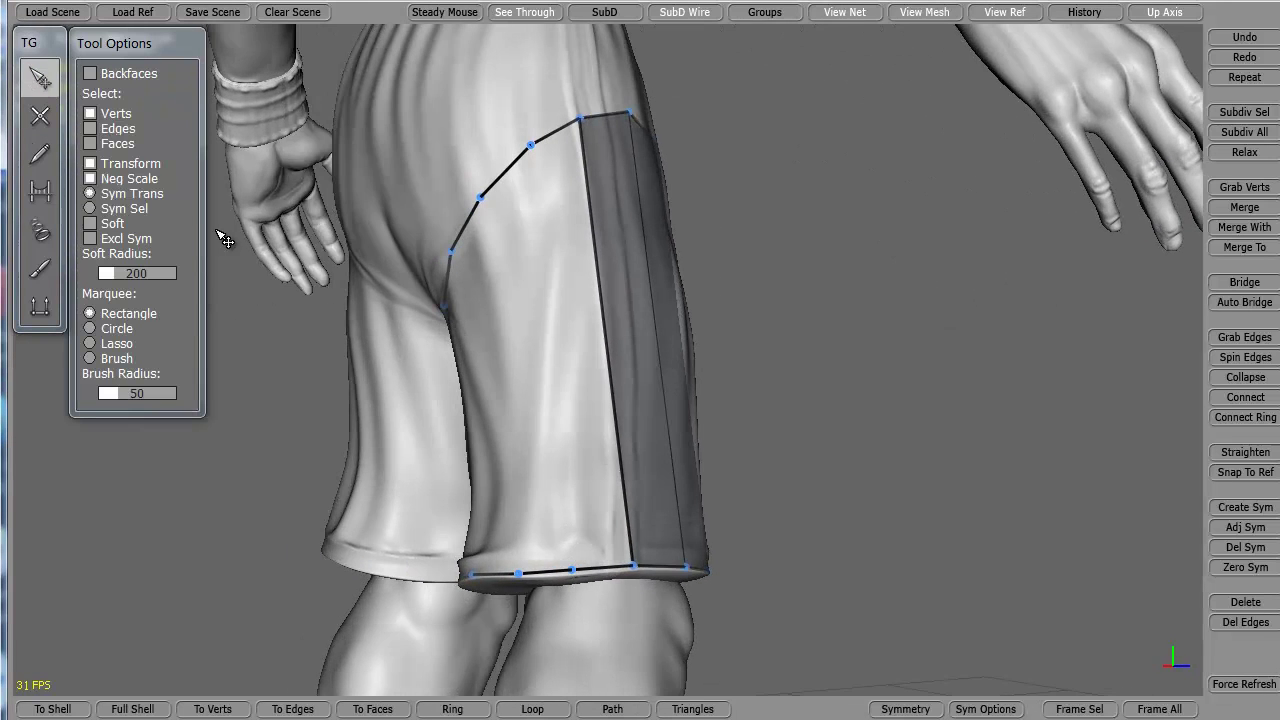
left_click(40, 116)
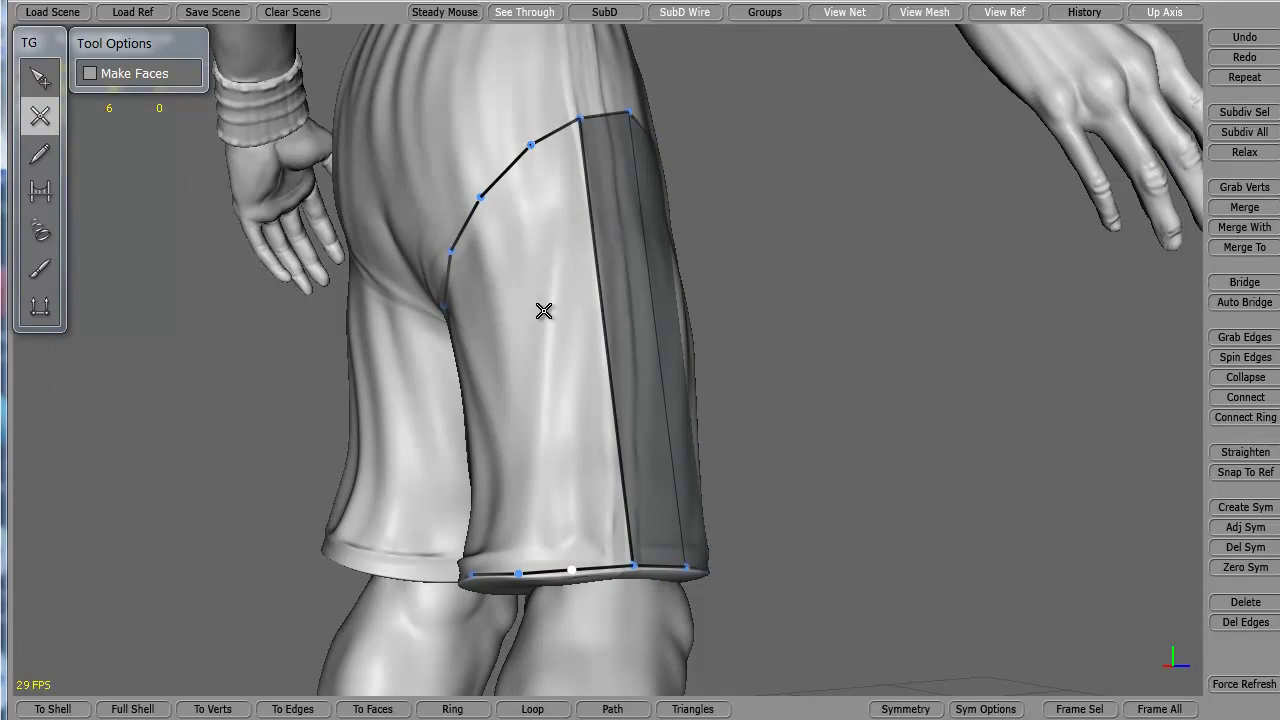
left_click(531, 145)
left_click(40, 78)
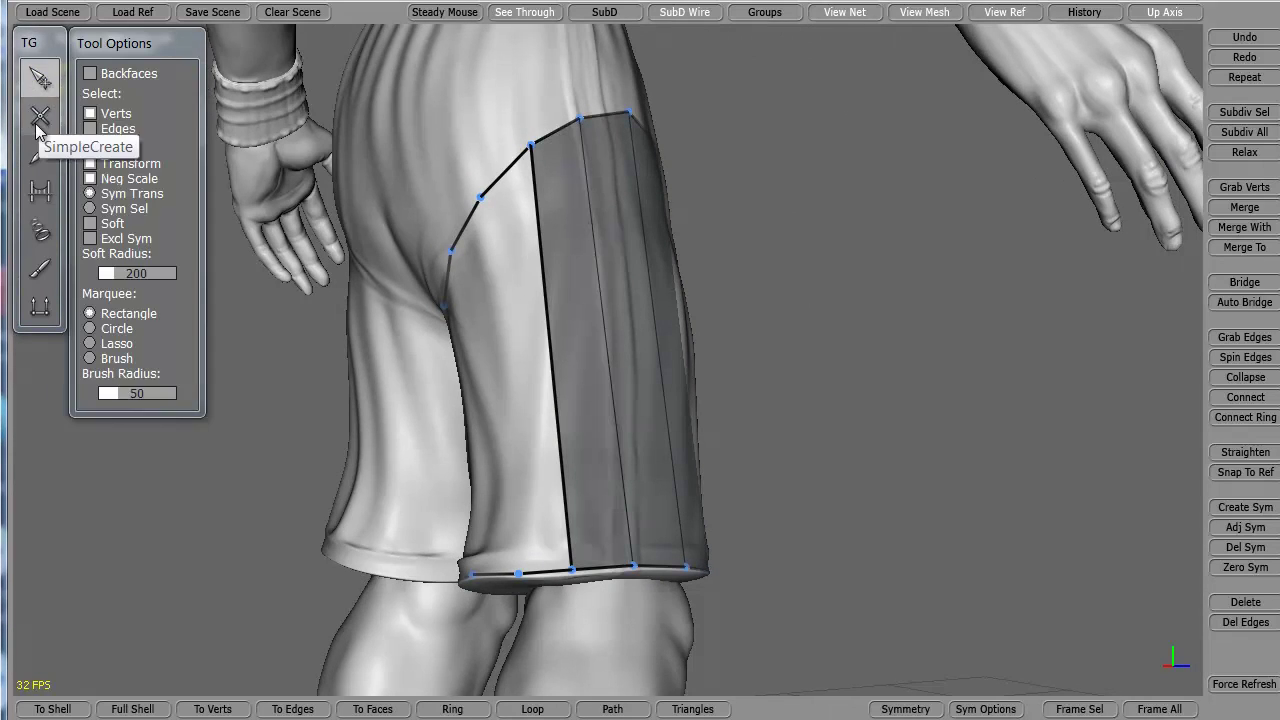
left_click(40, 116)
left_click(518, 573)
left_click(481, 197)
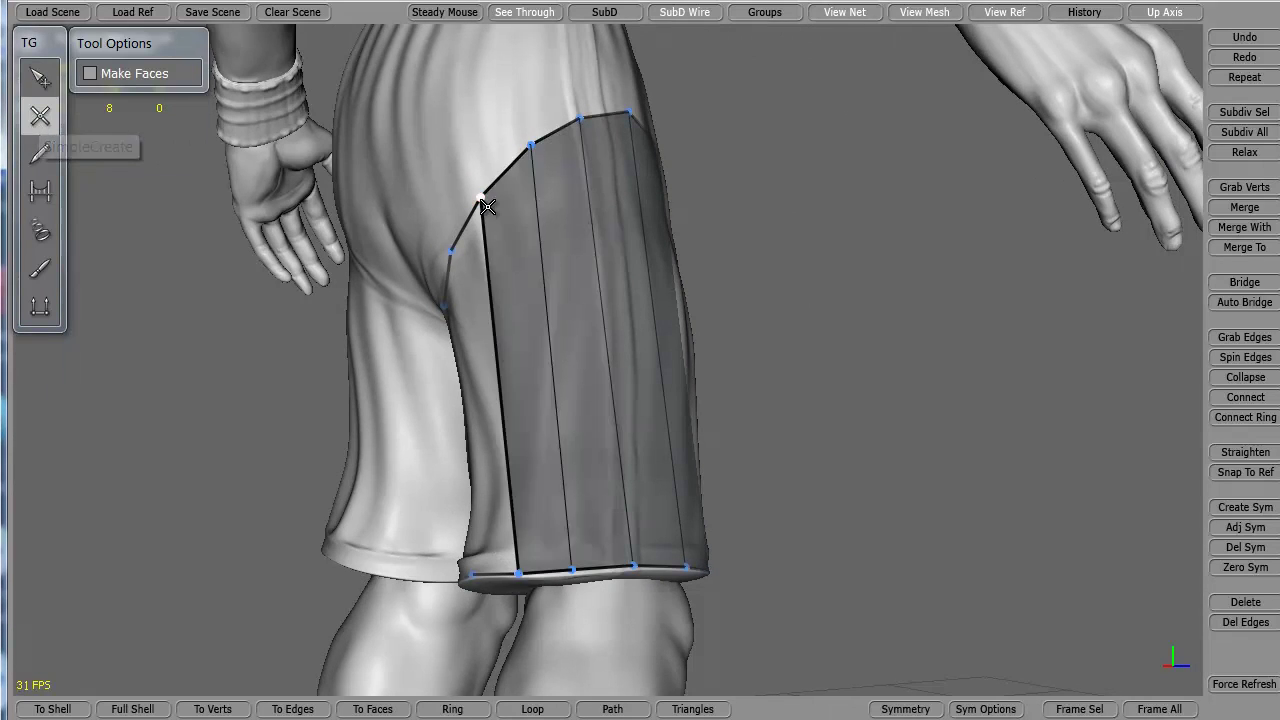
left_click(40, 80)
left_click(38, 116)
- Join the remaining hem vertices at the back of the right leg to the thigh loop with separate lengthwise edges
left_click_drag(386, 375, 704, 340, "alt")
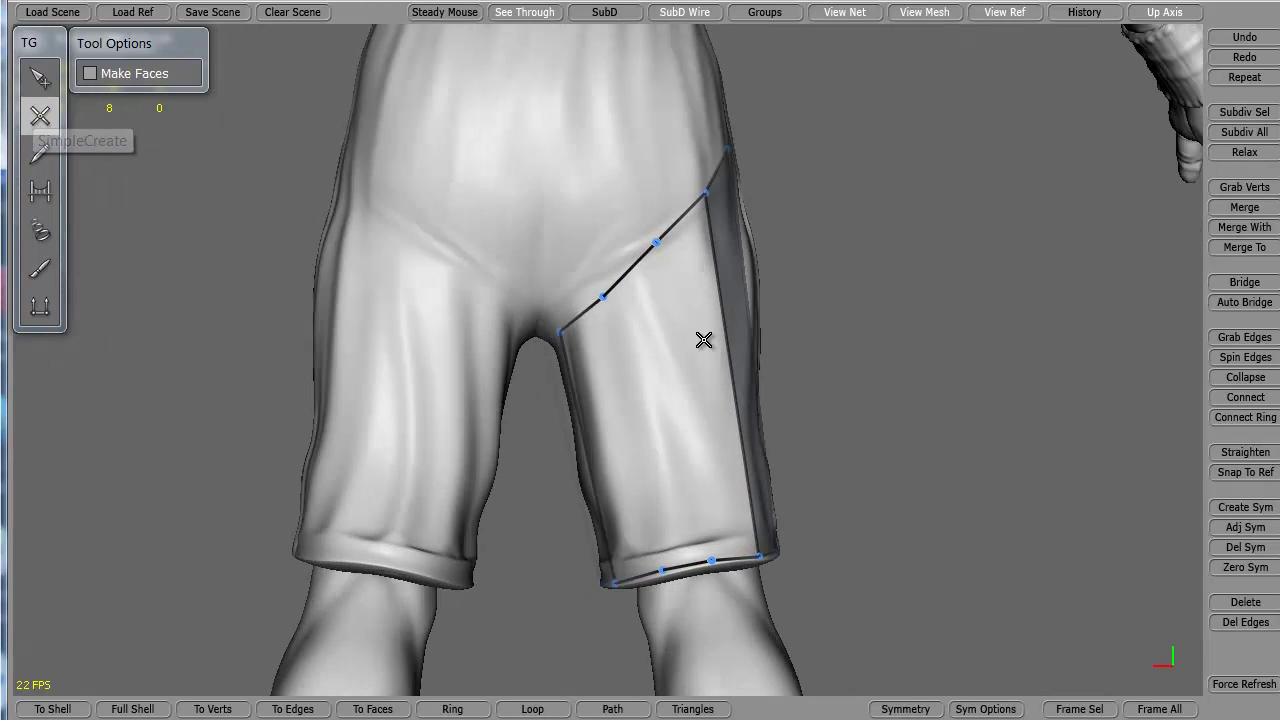
left_click(659, 246)
left_click(40, 78)
left_click(40, 116)
left_click(655, 565)
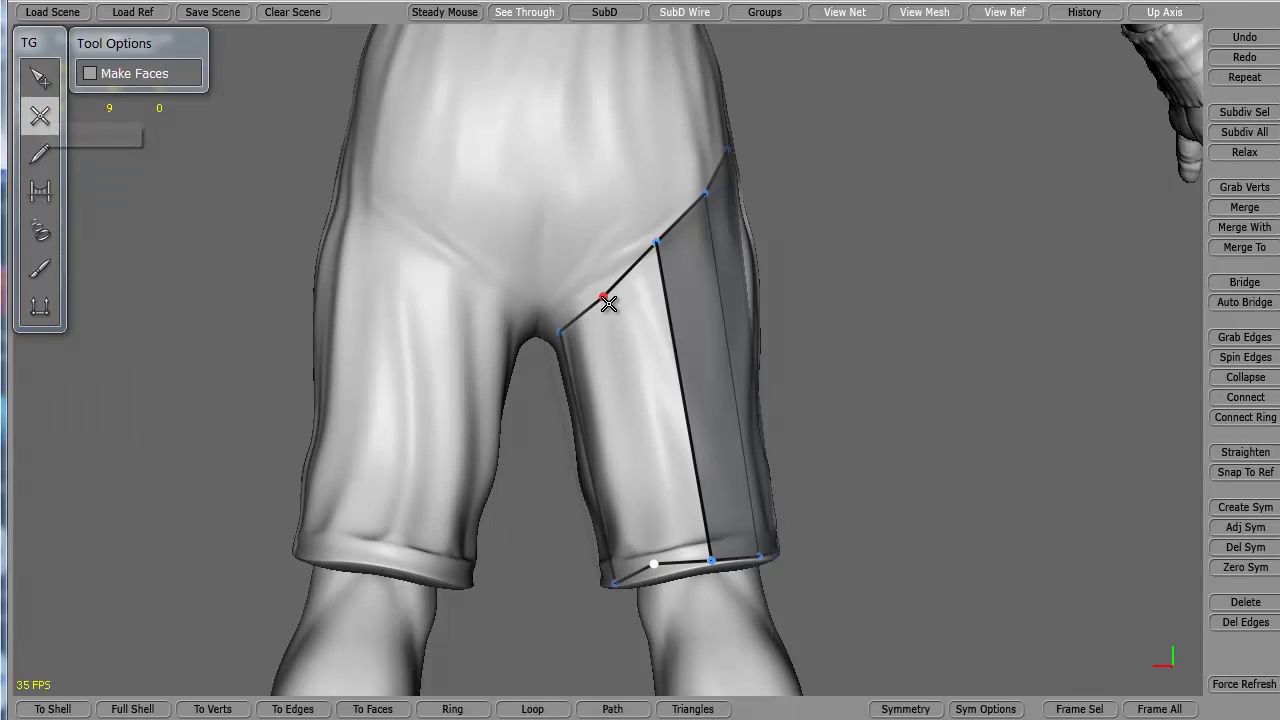
left_click(604, 299)
left_click(40, 78)
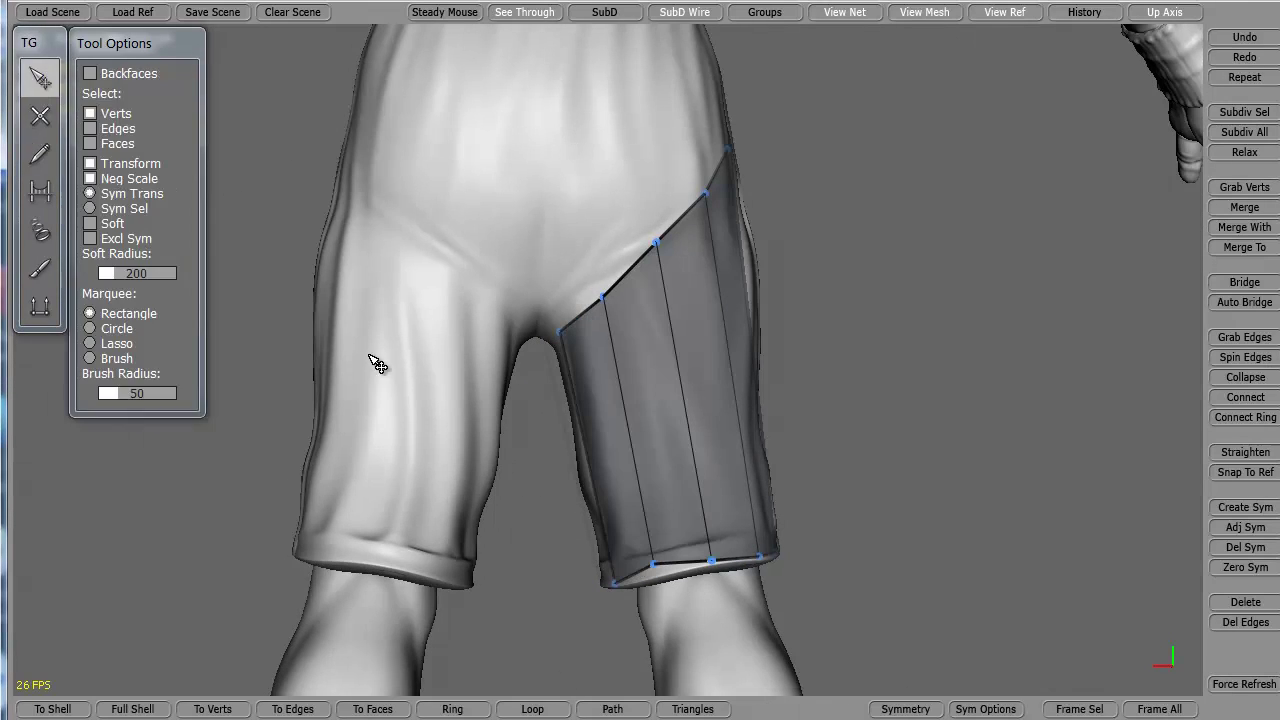
- Move the raised back hem vertex down in line with the hem, and bridge the open gap between the hem and crotch edges at the inner thigh
middle_click_drag(409, 394, 578, 413)
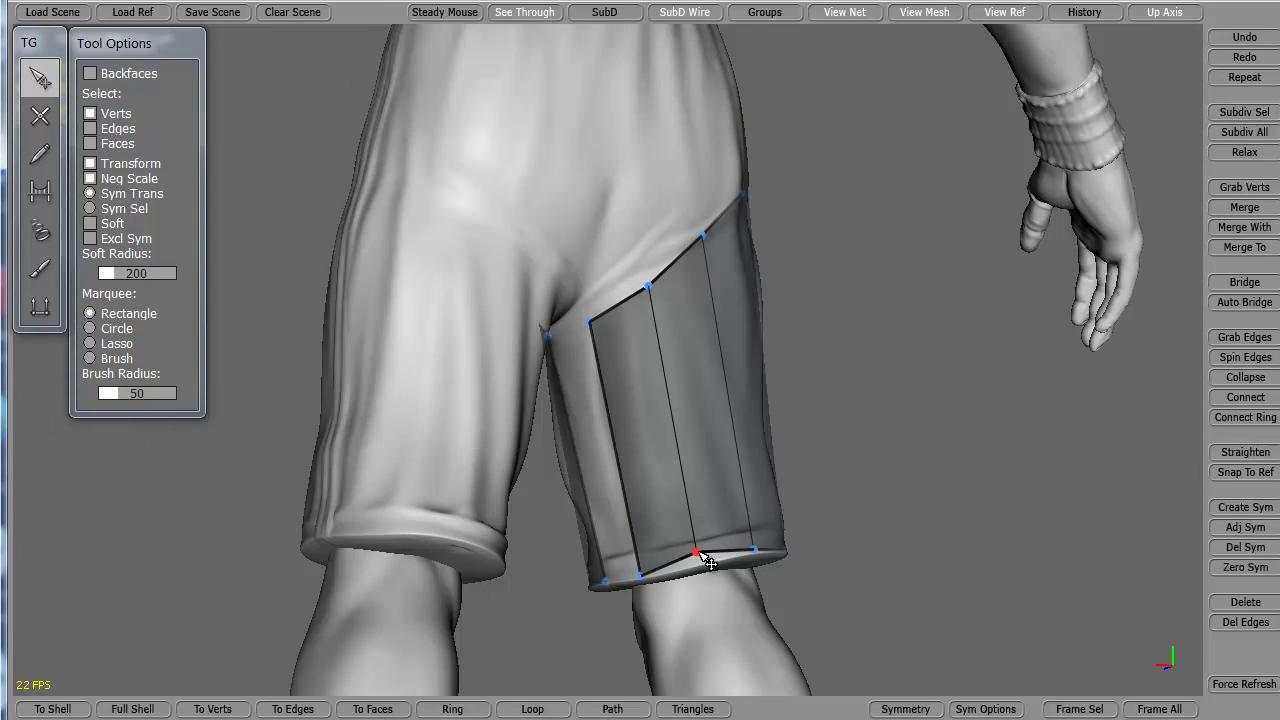
left_click_drag(708, 563, 706, 569)
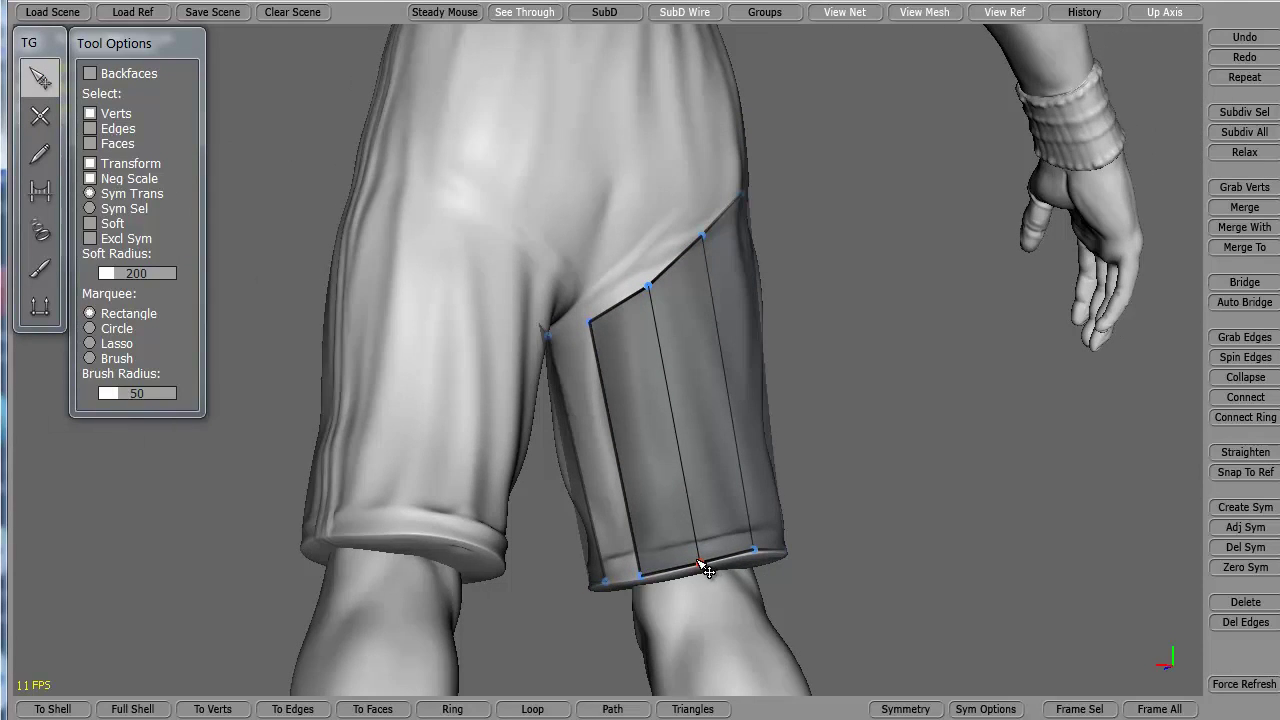
left_click(42, 194)
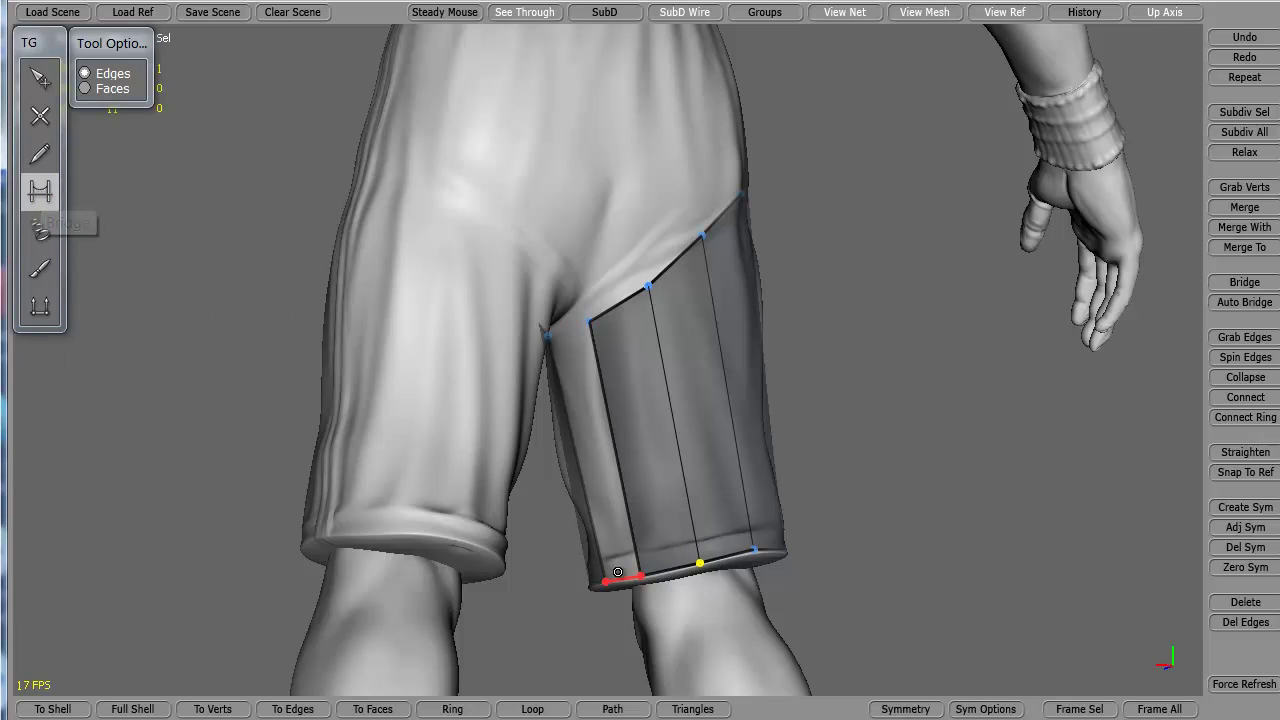
left_click_drag(618, 572, 570, 332)
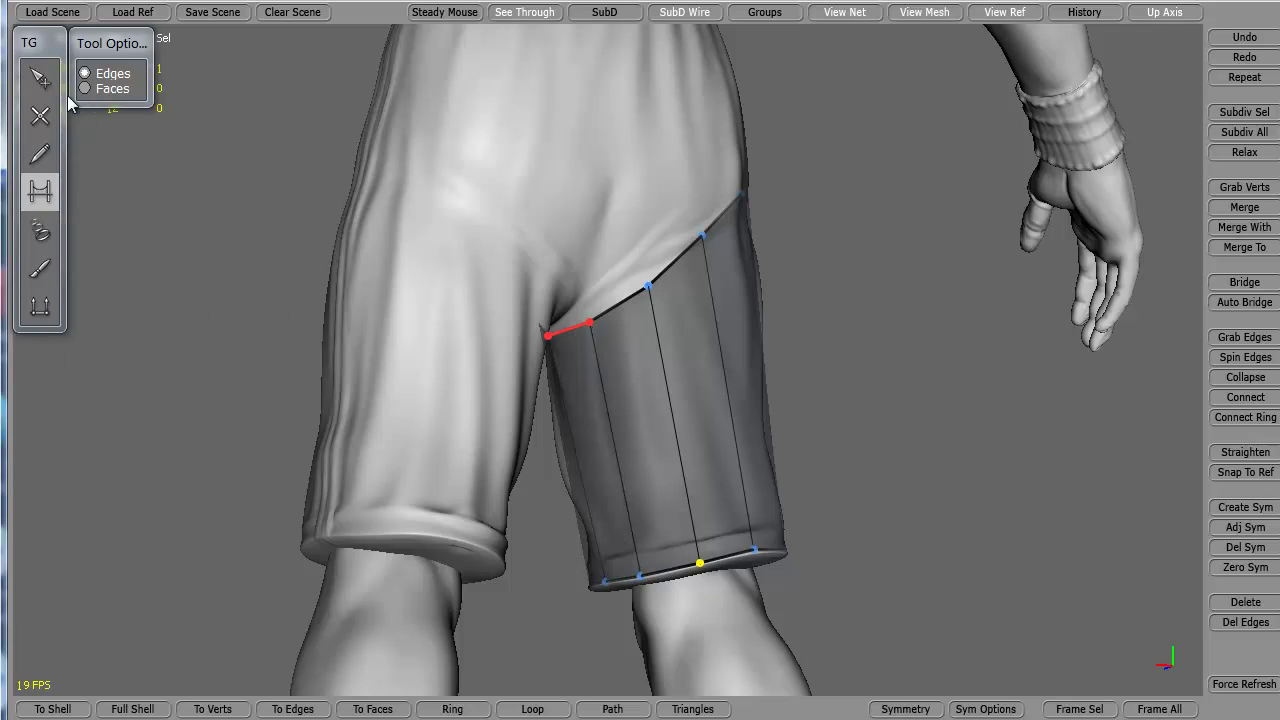
- Select the ring of lengthwise edges around the right shorts leg and connect it to insert an edge loop midway down
left_click(40, 80)
middle_click_drag(586, 443, 486, 471)
scroll(540, 515, "down", 5)
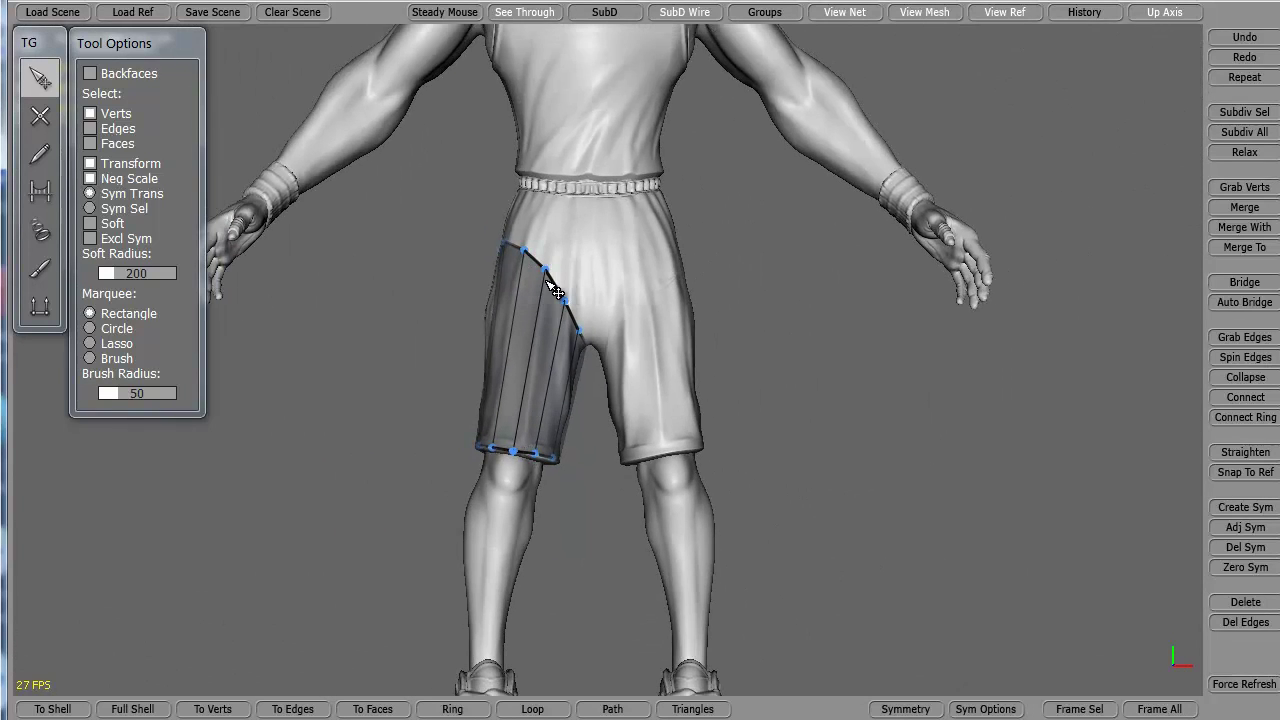
scroll(505, 440, "up", 3)
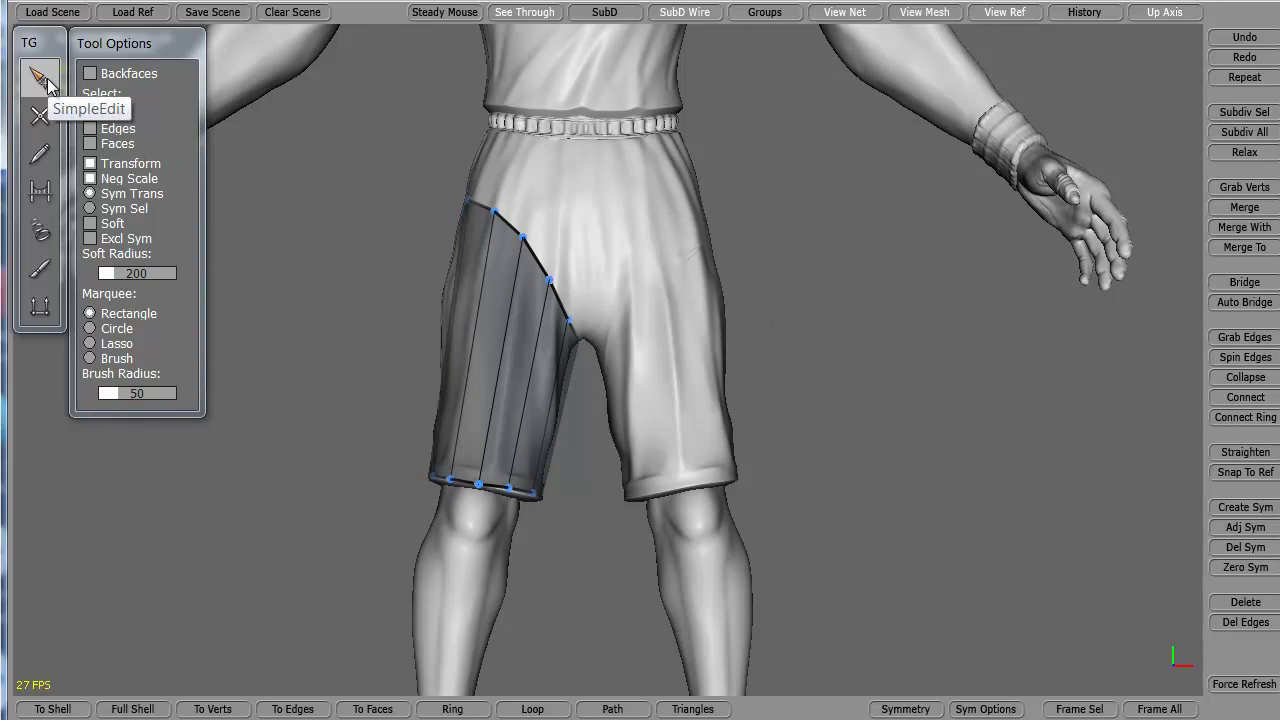
left_click(90, 128)
left_click(513, 346)
double_click(506, 340)
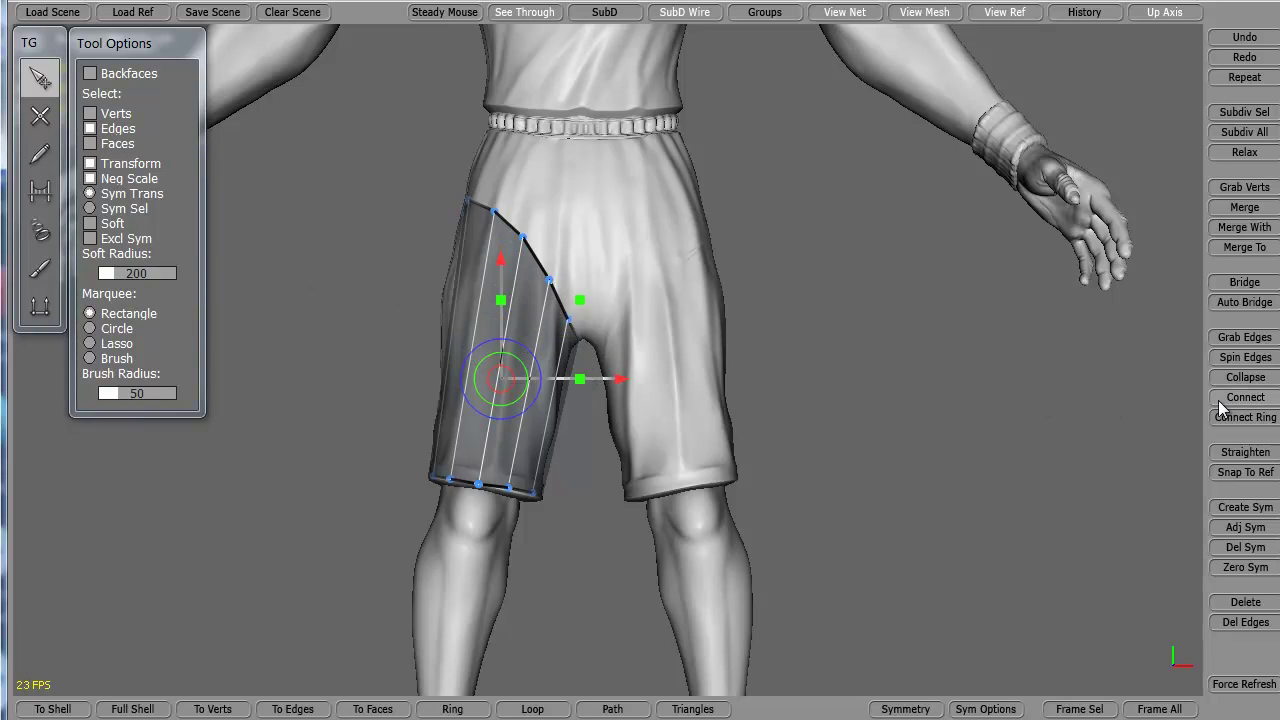
left_click(1246, 418)
left_click(366, 443)
mouse_move(377, 480)
left_mouse_down("alt")
mouse_move(300, 474)
mouse_move(363, 463)
left_mouse_up("alt")
right_click_drag(356, 450, 390, 476, "alt")
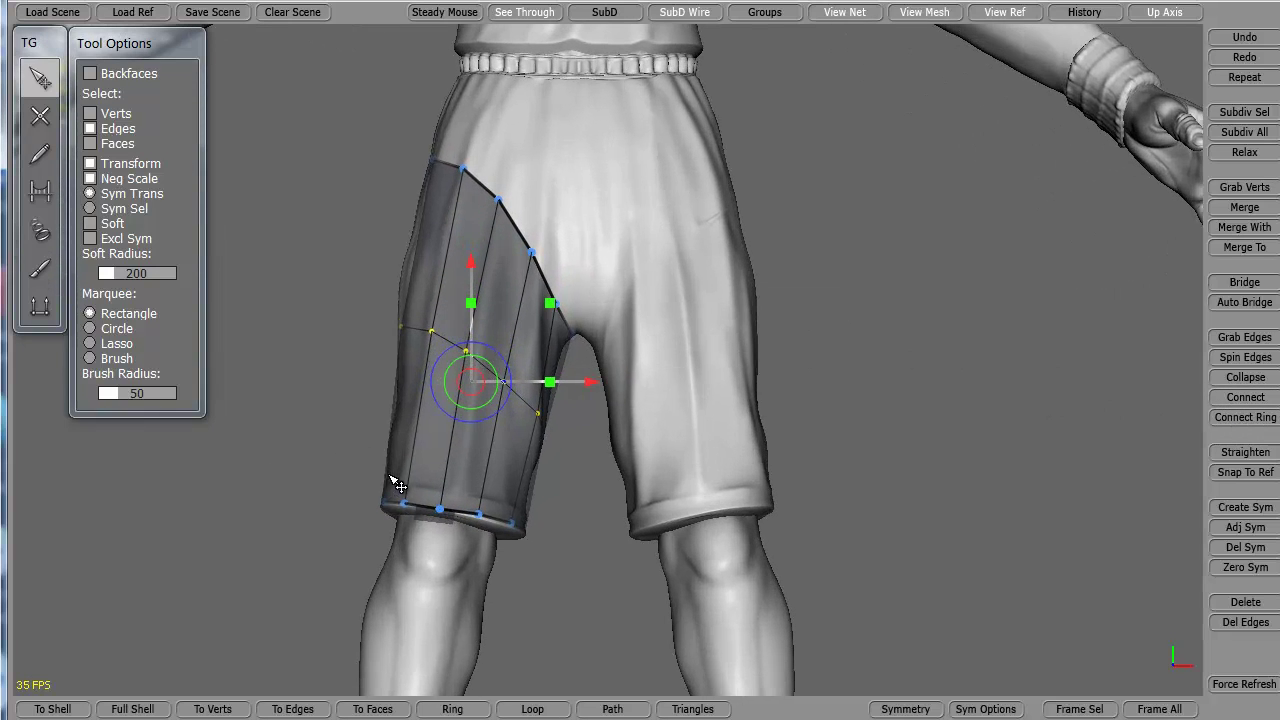
- Insert edge loops halfway through the bands above and below the middle loop, plus one in the topmost band of the right shorts leg
double_click(449, 451)
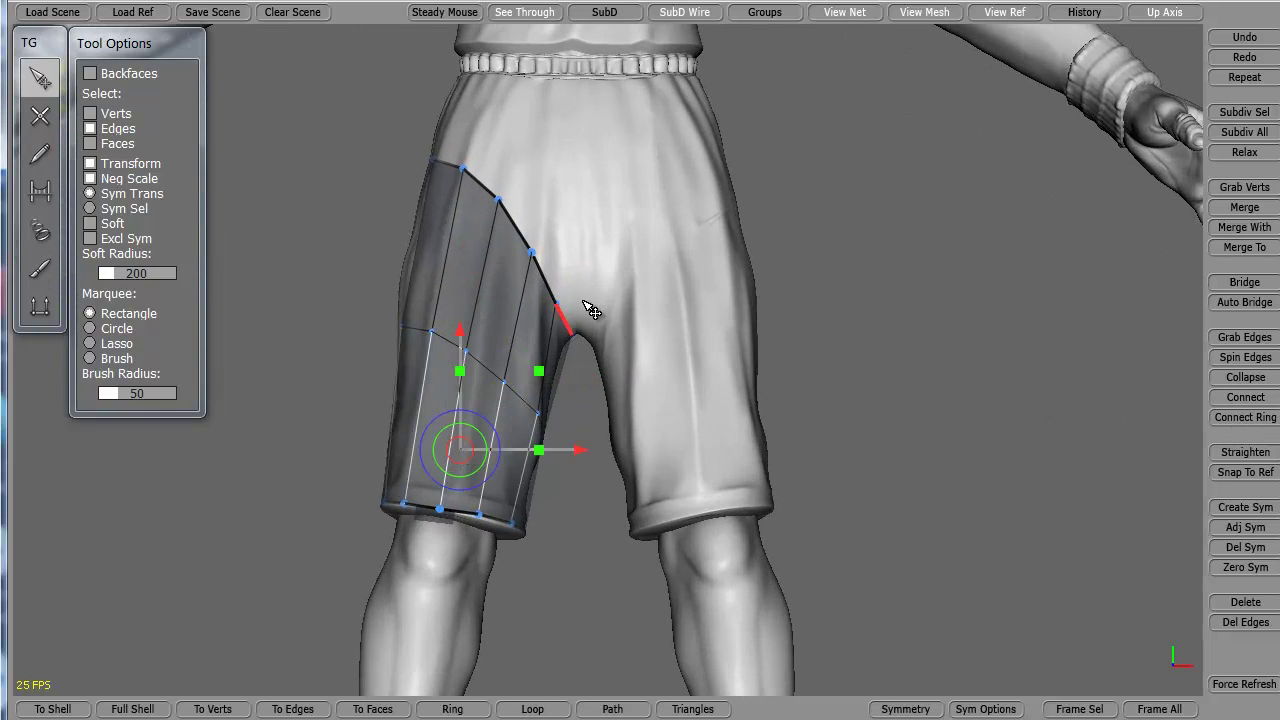
double_click(493, 280)
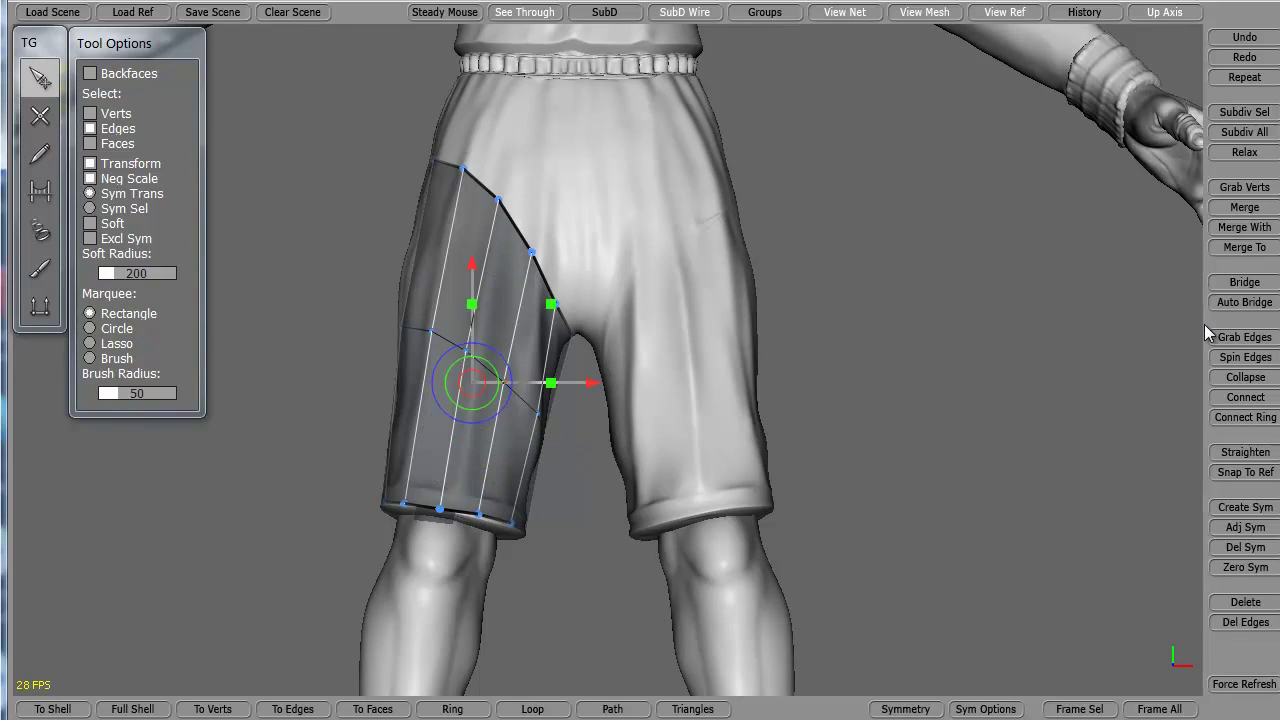
left_click(1222, 394)
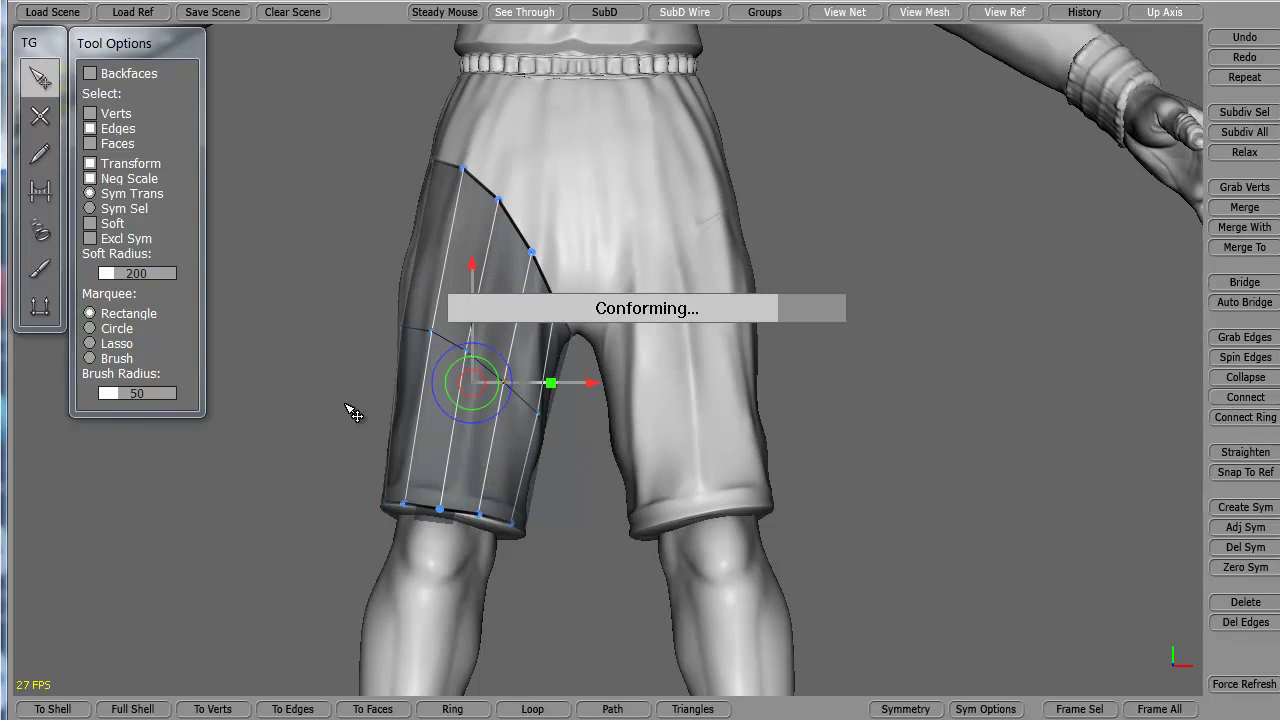
left_click(310, 406)
left_click_drag(298, 376, 326, 378, "alt")
double_click(489, 247)
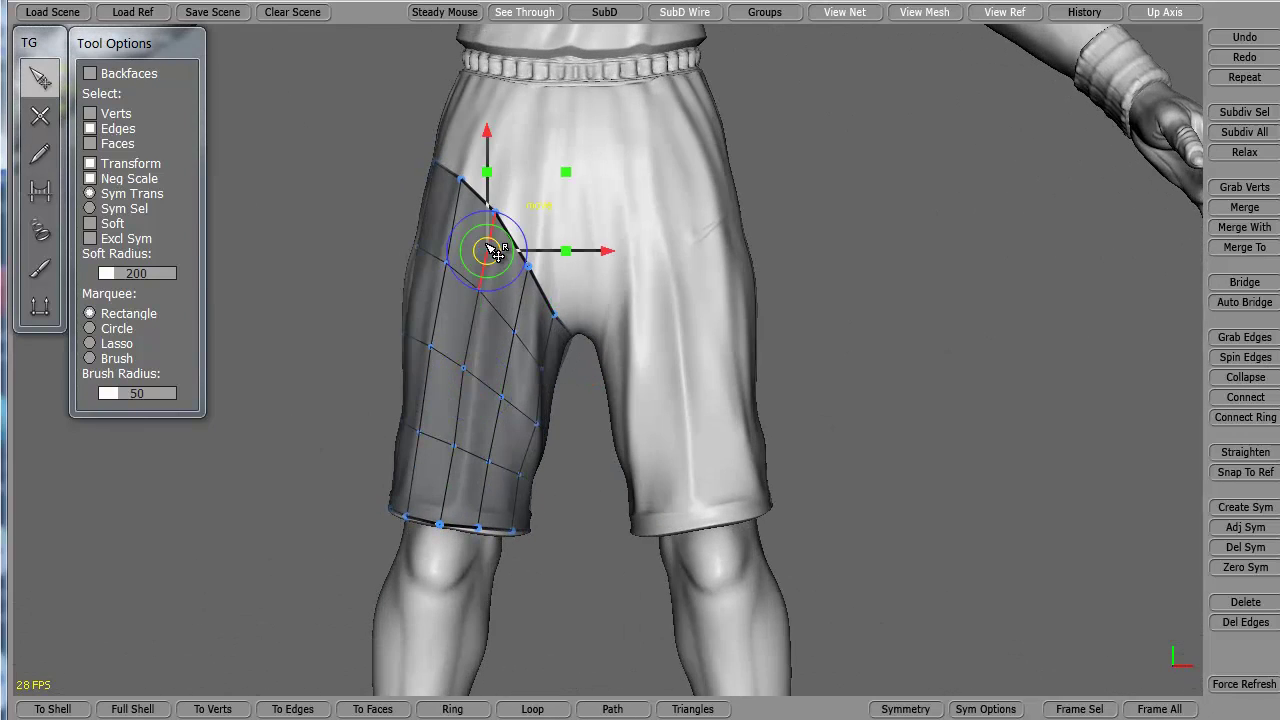
left_click(1240, 399)
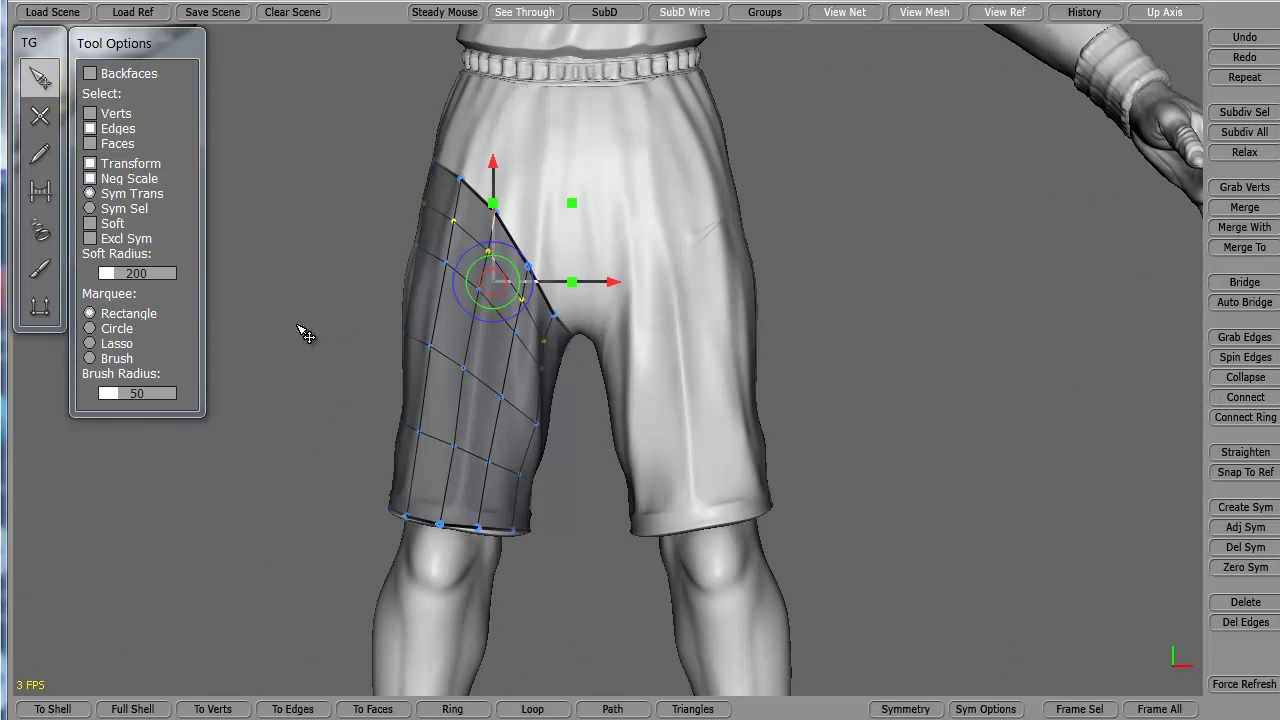
- Examine the right knee and lower leg below the shorts hem and the new edge loops on the front of the thigh
right_click_drag(298, 337, 371, 302)
middle_click_drag(405, 374, 414, 326, "alt")
right_click_drag(414, 326, 415, 378, "alt")
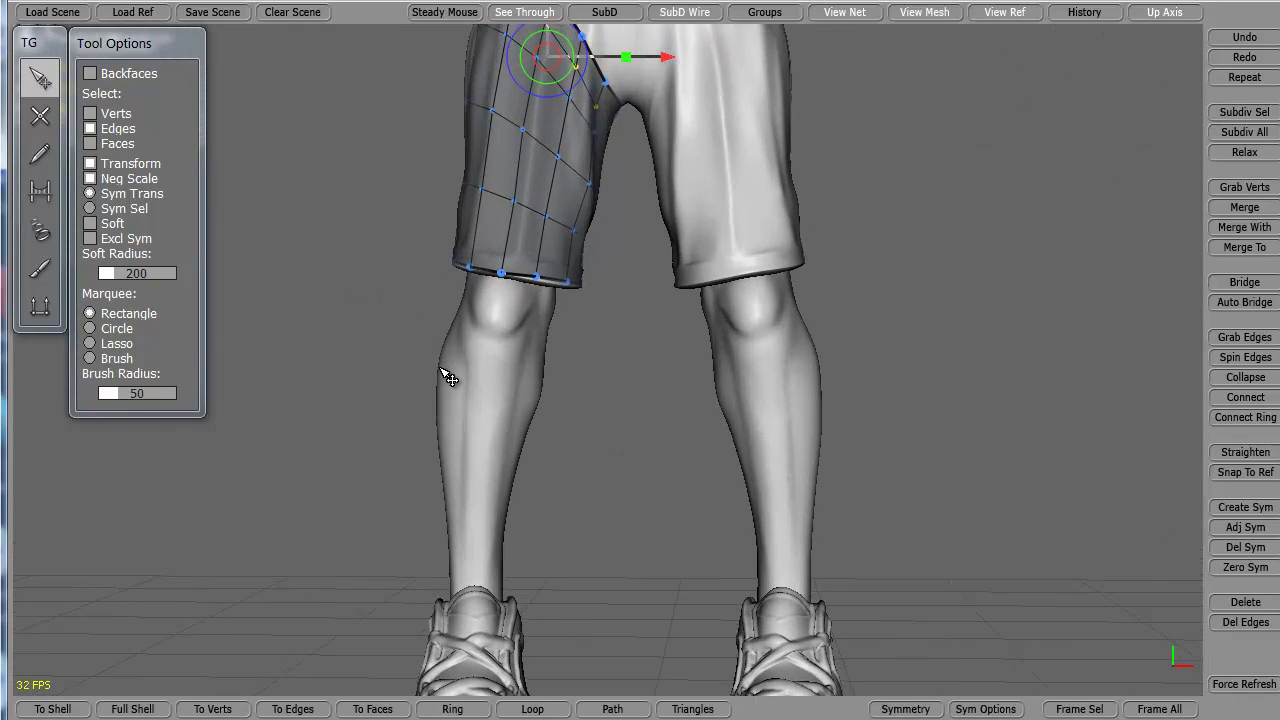
left_click_drag(415, 378, 390, 356, "alt")
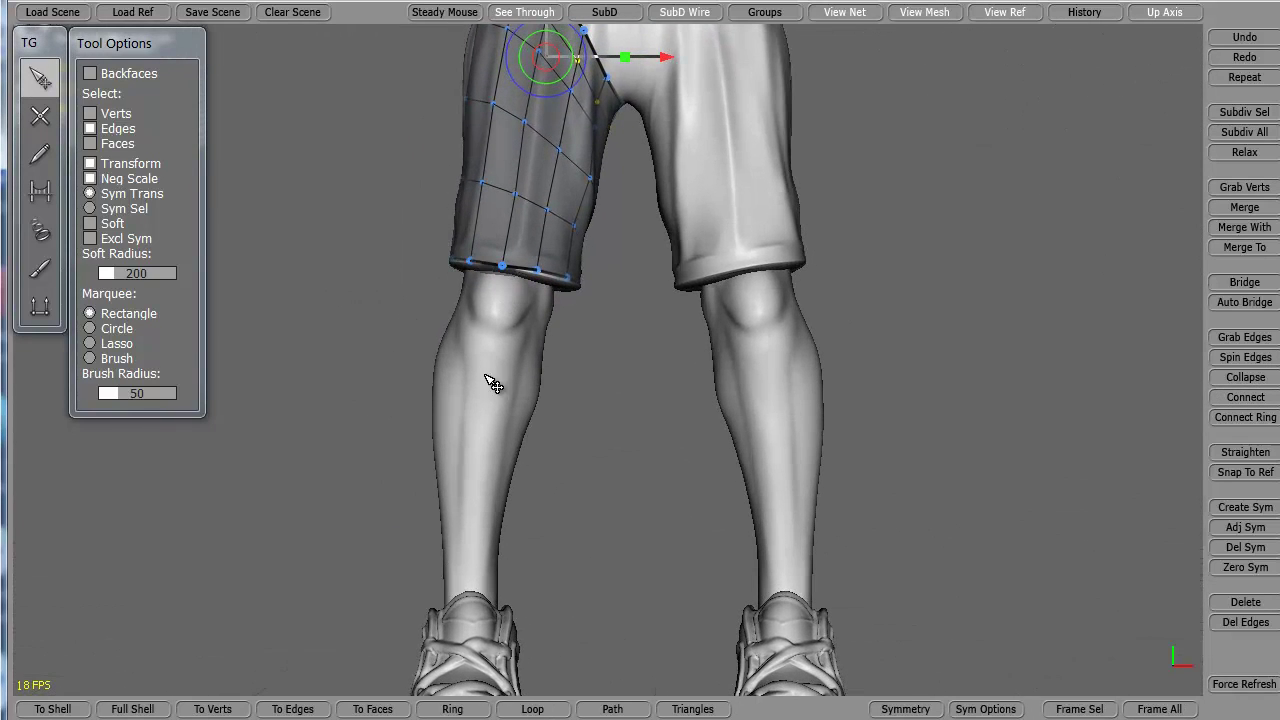
left_click_drag(341, 390, 508, 298, "alt")
middle_click_drag(508, 298, 514, 338, "alt")
left_click_drag(514, 338, 398, 350, "alt")
middle_click_drag(473, 269, 478, 283, "alt")
left_click_drag(416, 312, 453, 297, "alt")
scroll(480, 380, "up", 4)
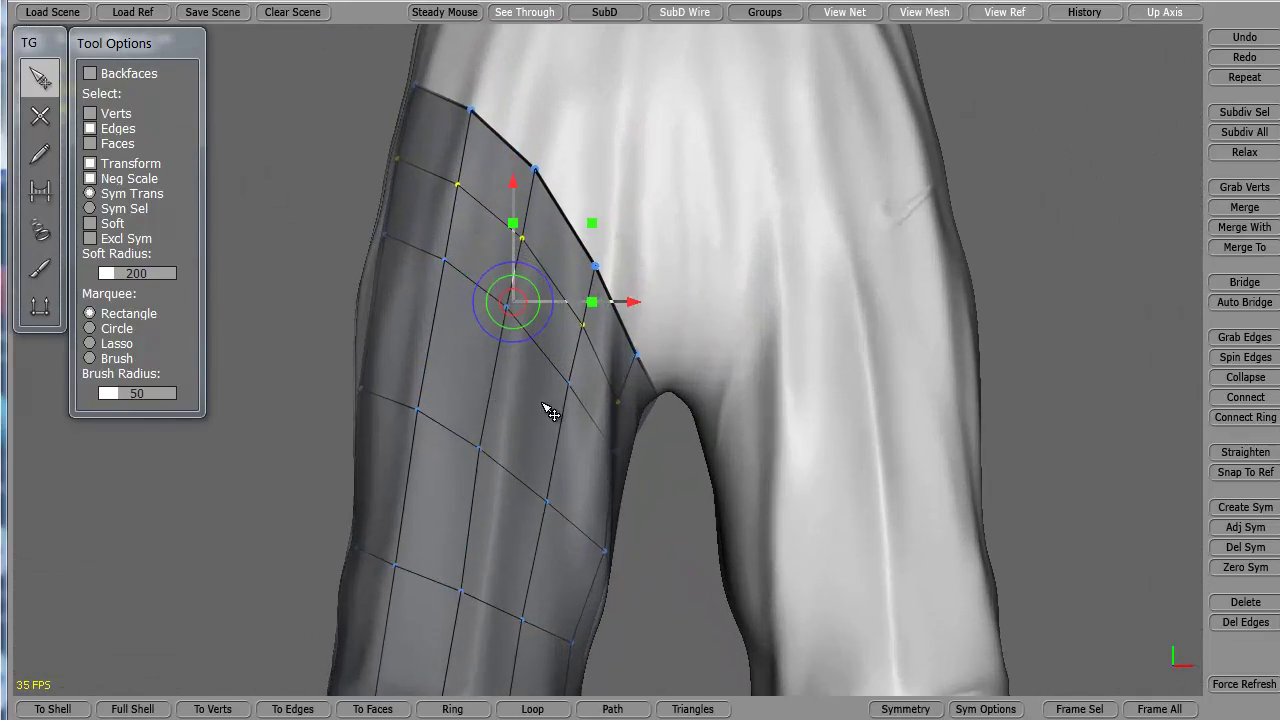
- Connect the topmost ring of lengthwise edges to insert another edge loop just below the thigh's border loop
left_click(462, 152)
left_click(1214, 415)
left_click_drag(342, 380, 376, 347, "alt")
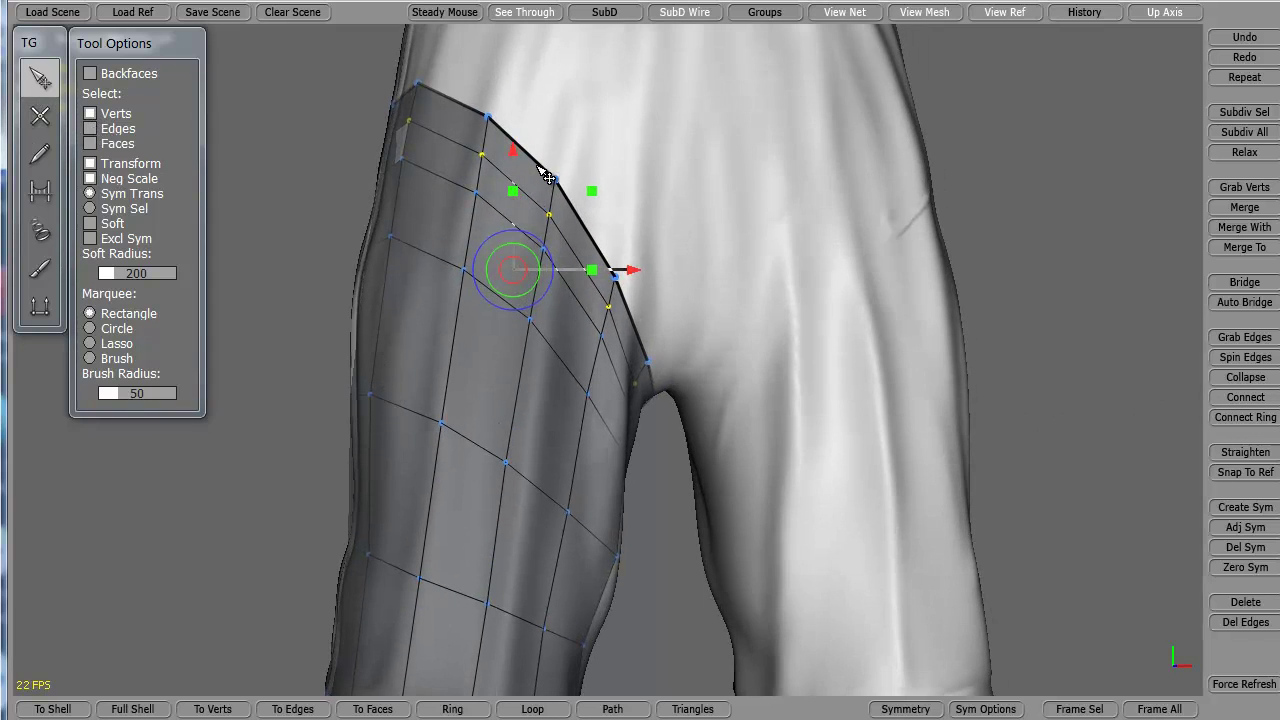
- Shift the border vertices and those of the loop just below upward along the front of the right thigh, refining the joint line
left_click_drag(488, 116, 502, 99)
left_click_drag(555, 179, 573, 161)
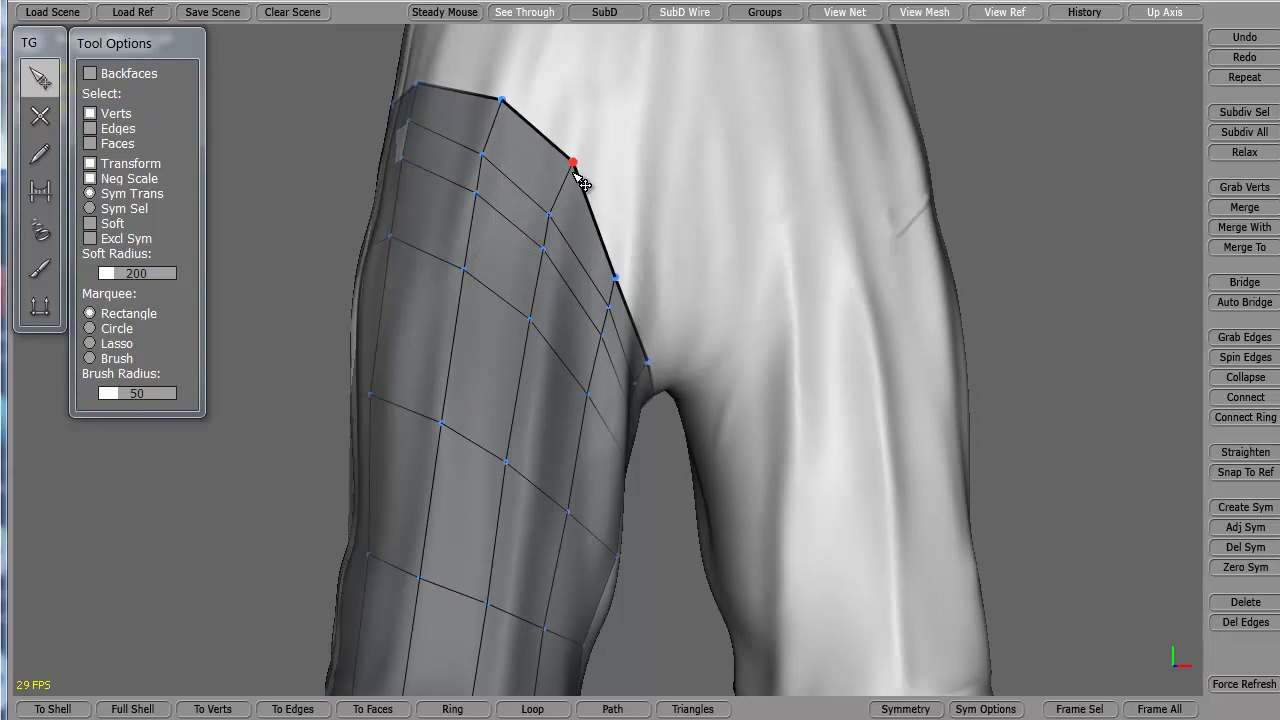
left_click_drag(614, 275, 630, 268)
left_click_drag(655, 369, 660, 359)
left_click_drag(615, 318, 619, 306)
left_click_drag(549, 214, 555, 204)
left_click_drag(483, 152, 489, 141)
left_click_drag(361, 231, 745, 272, "alt")
left_click_drag(529, 290, 650, 271, "alt")
mouse_move(711, 112)
left_mouse_down()
mouse_move(711, 147)
mouse_move(643, 162)
mouse_move(629, 150)
mouse_move(712, 118)
left_mouse_up()
- Remove the edges crossing the unfilled patches on the back and outer side of the right leg and bridge the gaps with faces
middle_click_drag(575, 405, 720, 375)
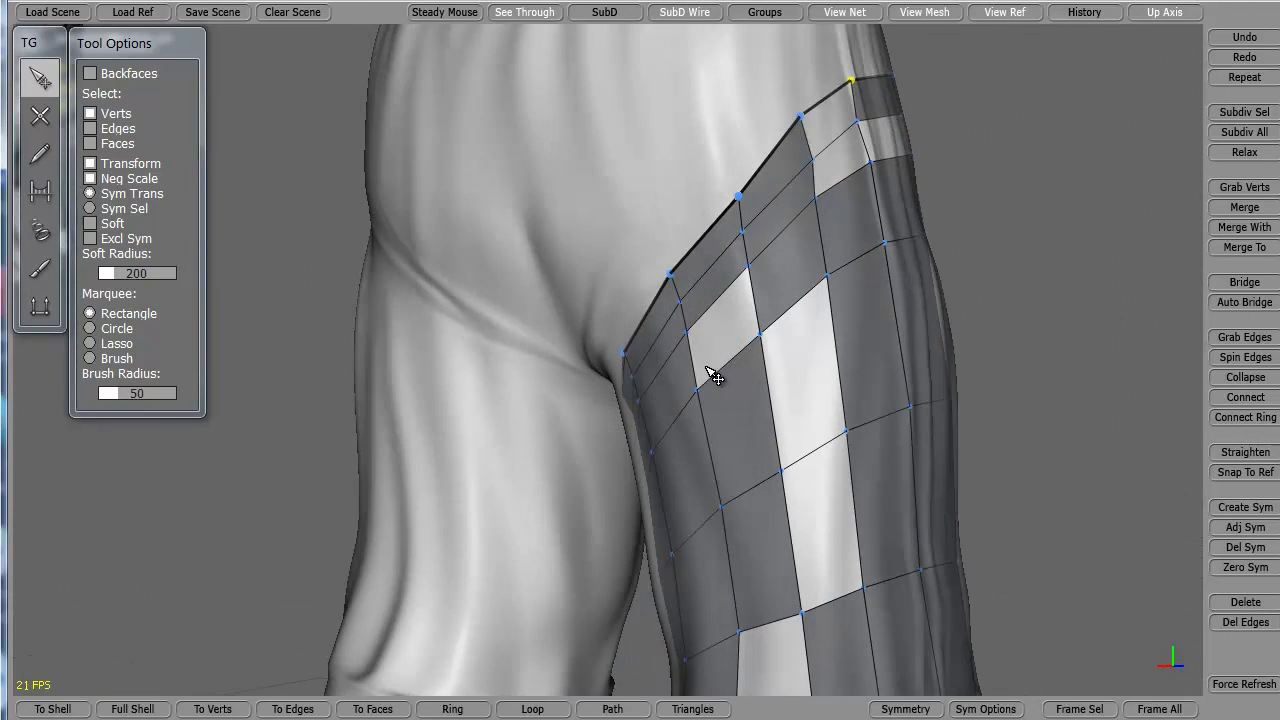
left_click_drag(744, 428, 566, 336, "alt")
middle_click_drag(575, 343, 600, 340)
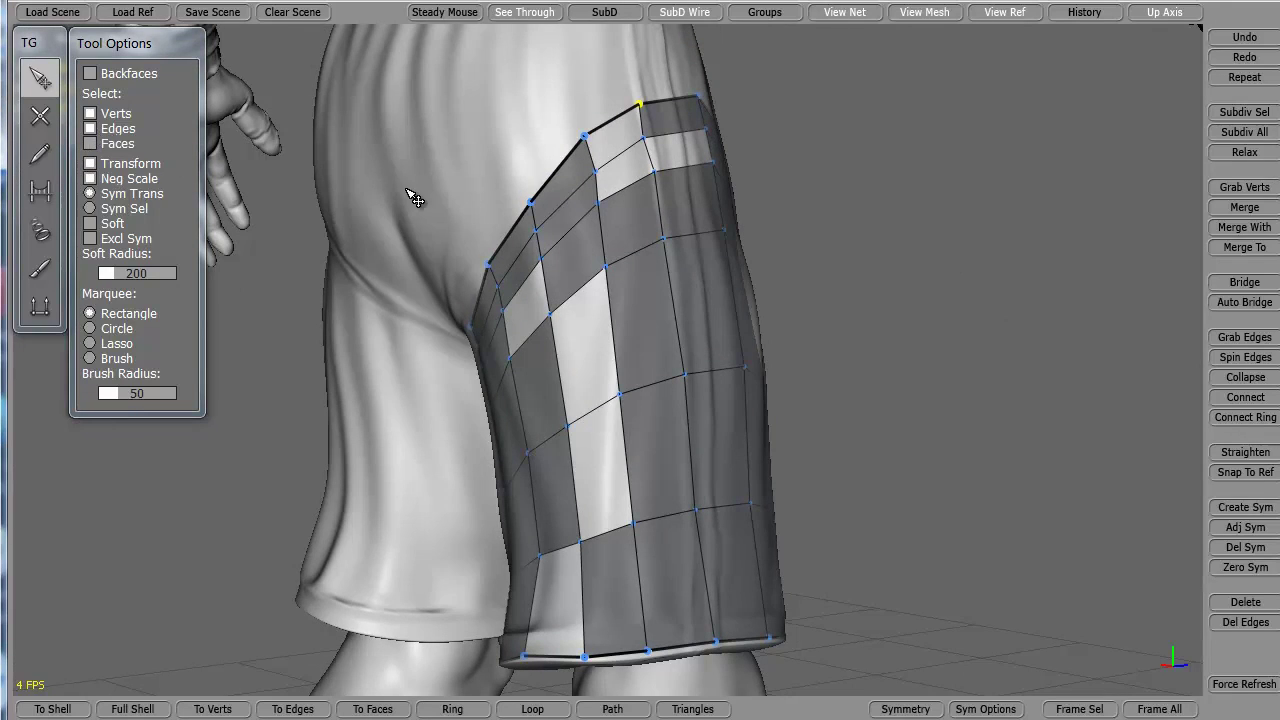
left_click(614, 158)
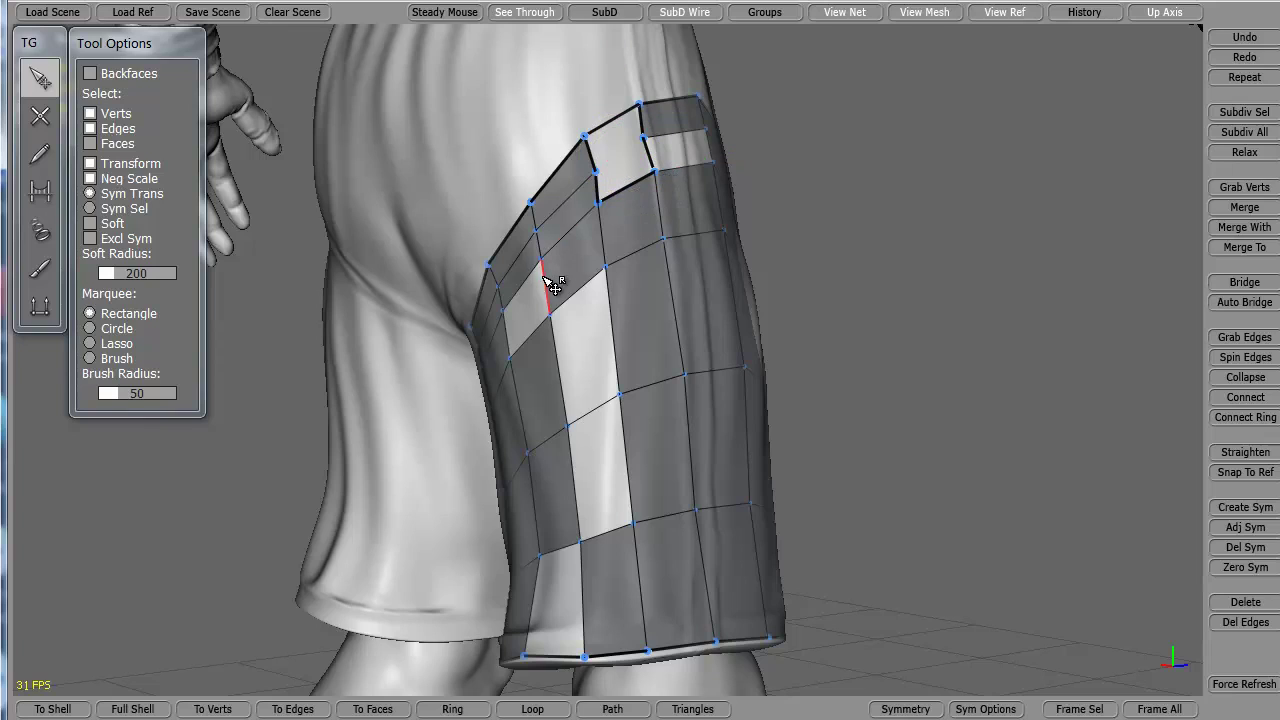
left_click(608, 408)
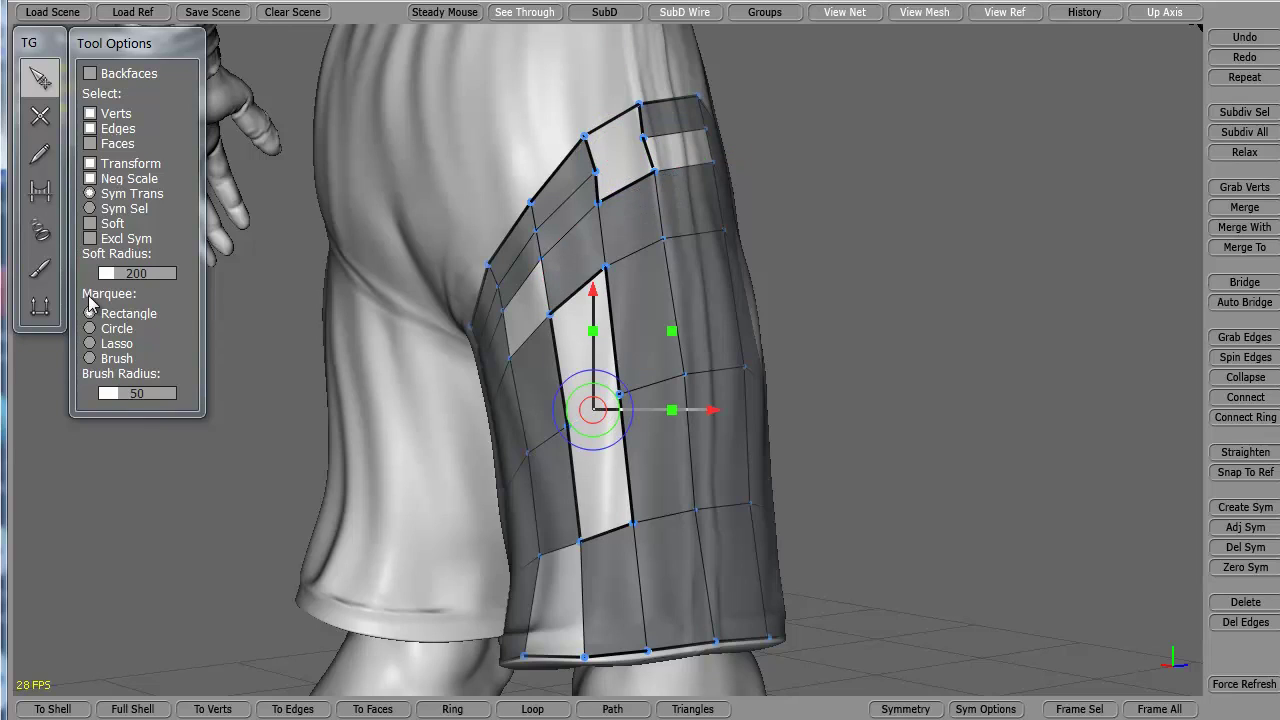
left_click(40, 191)
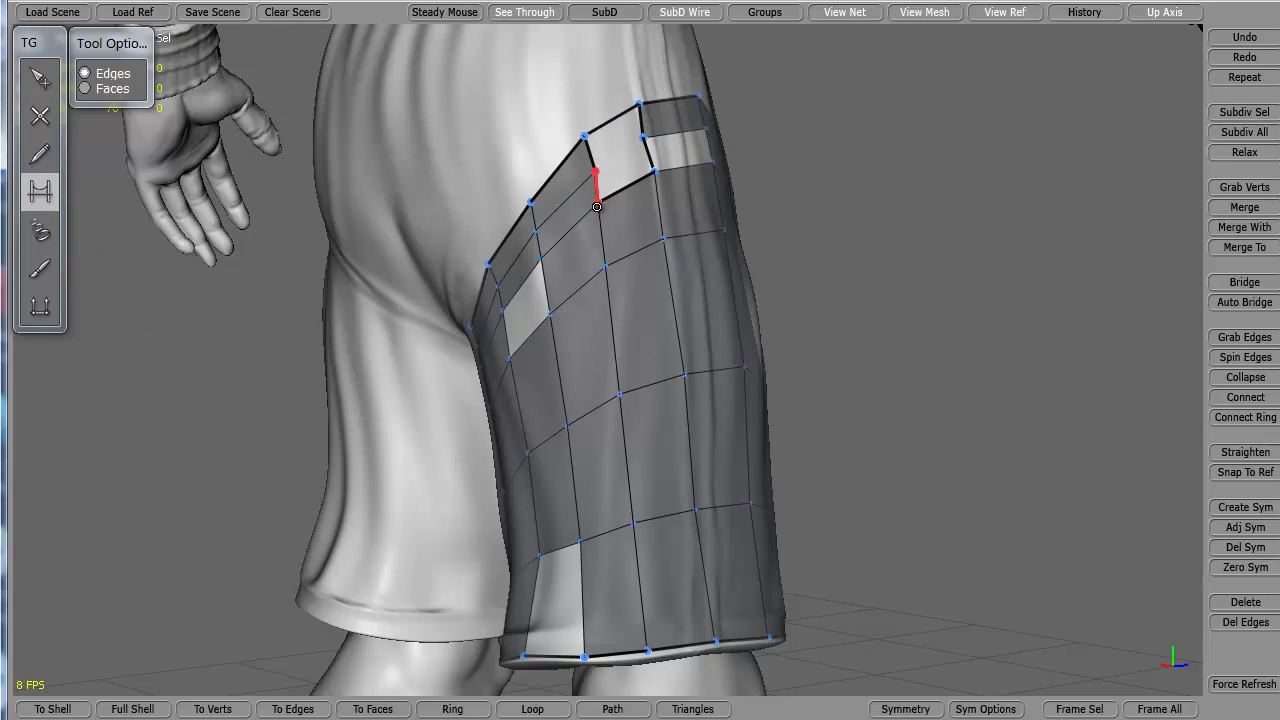
left_click(622, 158)
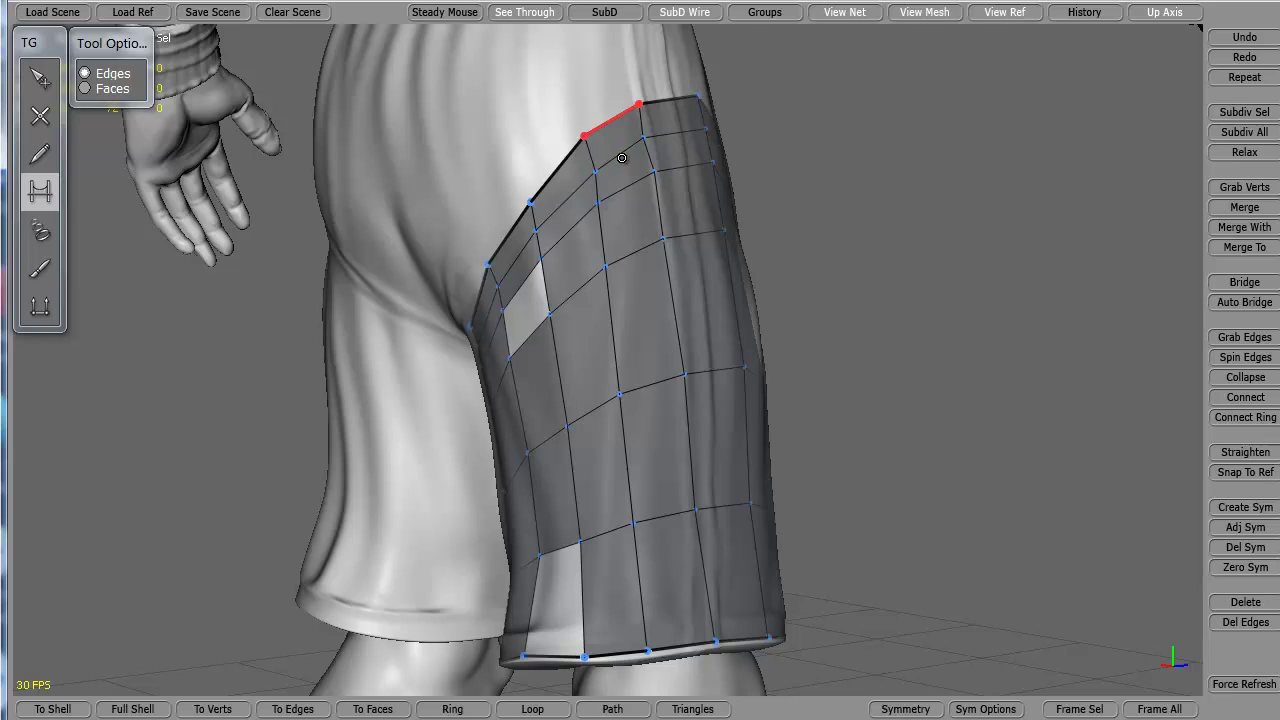
- Delete the edge beside the unfilled patch at the upper back of the right thigh and bridge the resulting opening
left_click(40, 116)
left_click(40, 77)
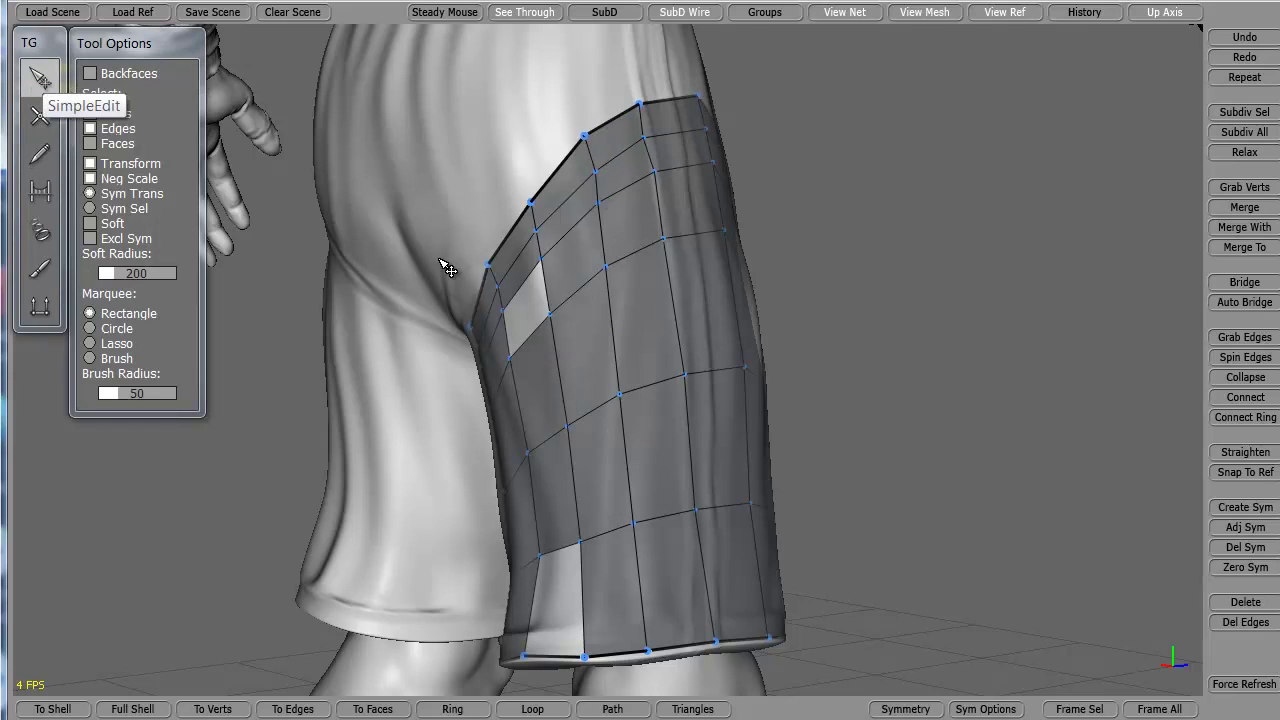
left_click(543, 285)
key("Delete")
left_click(32, 205)
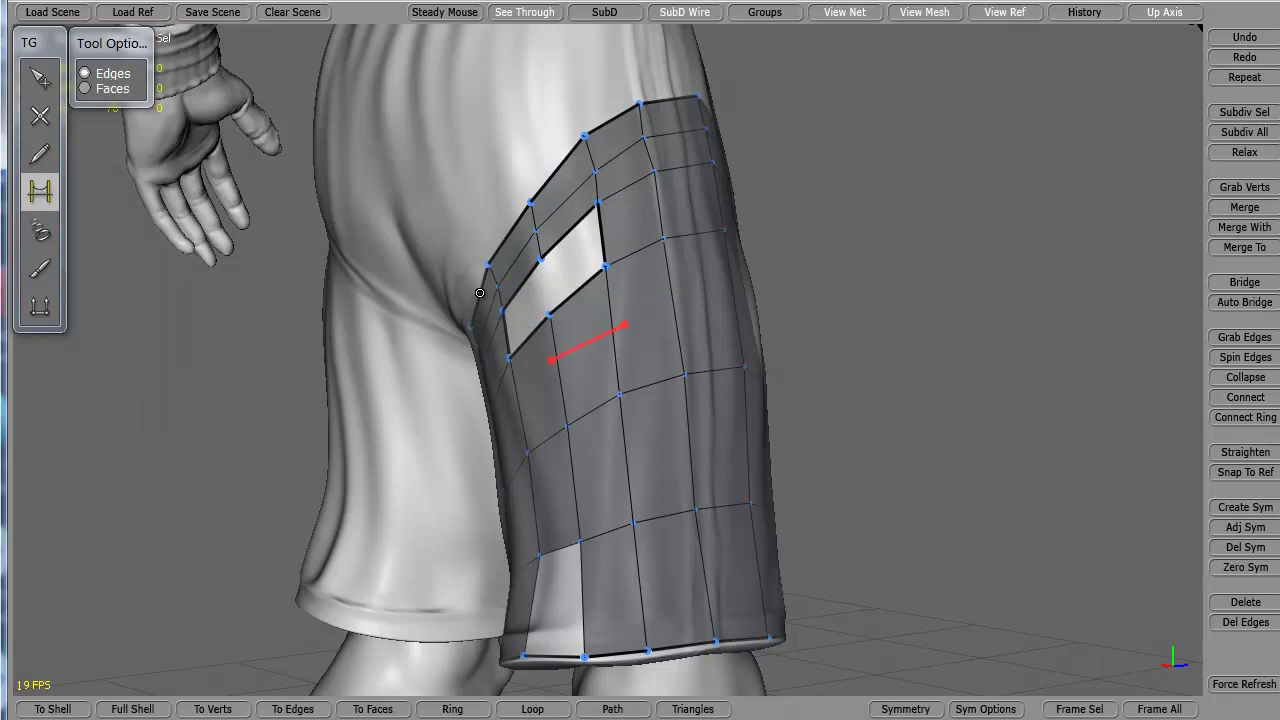
left_click(530, 290)
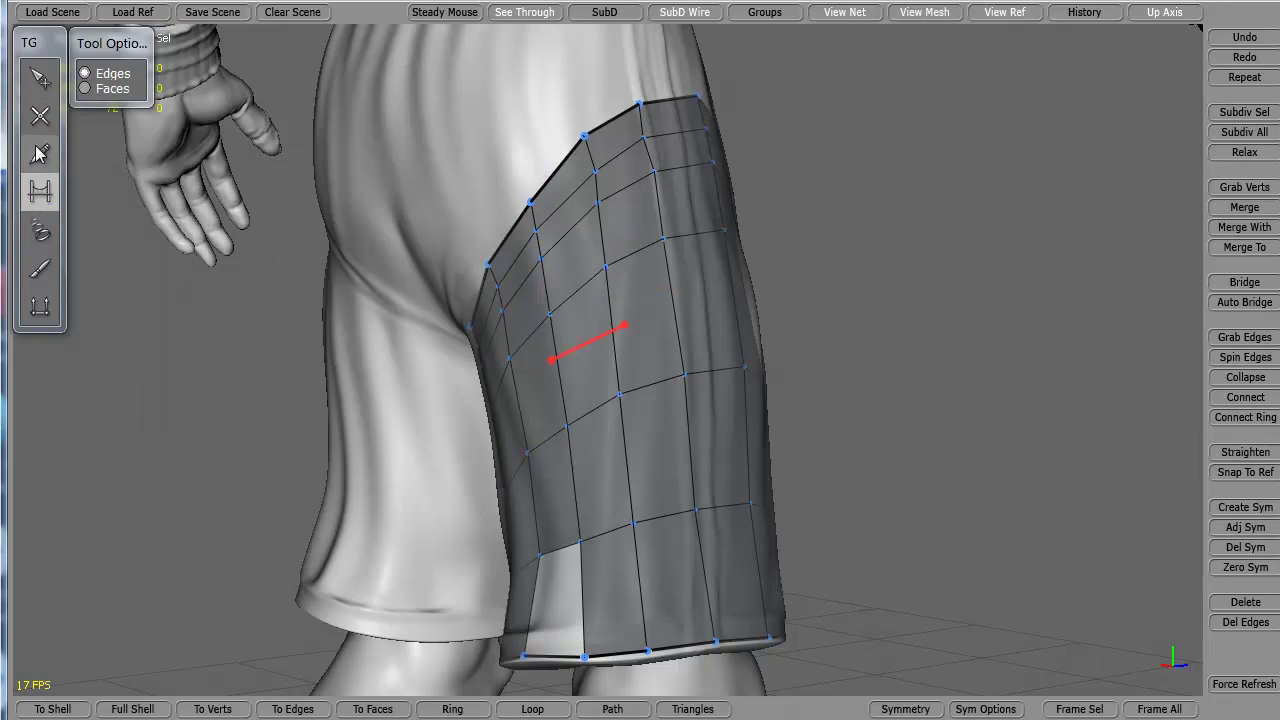
- Delete the hem edge under the open patch at the back of the right leg and bridge that gap with a face
left_click(40, 77)
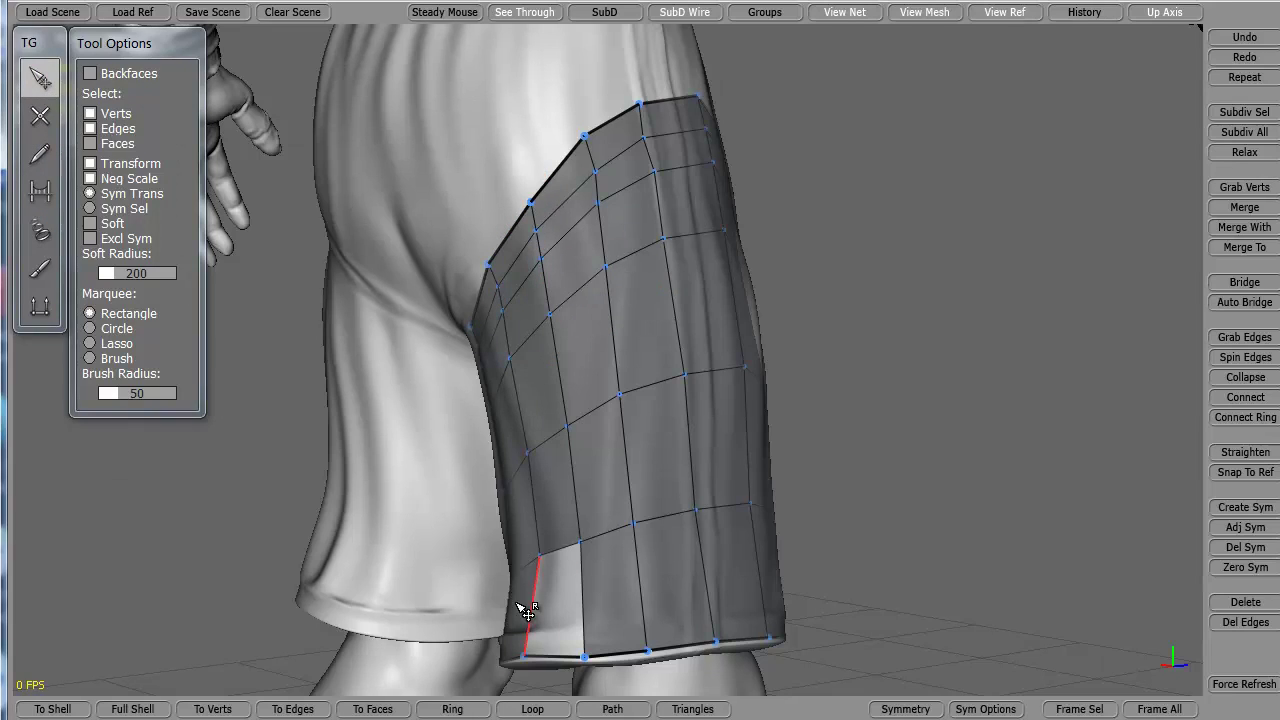
left_click(554, 657)
key("Delete")
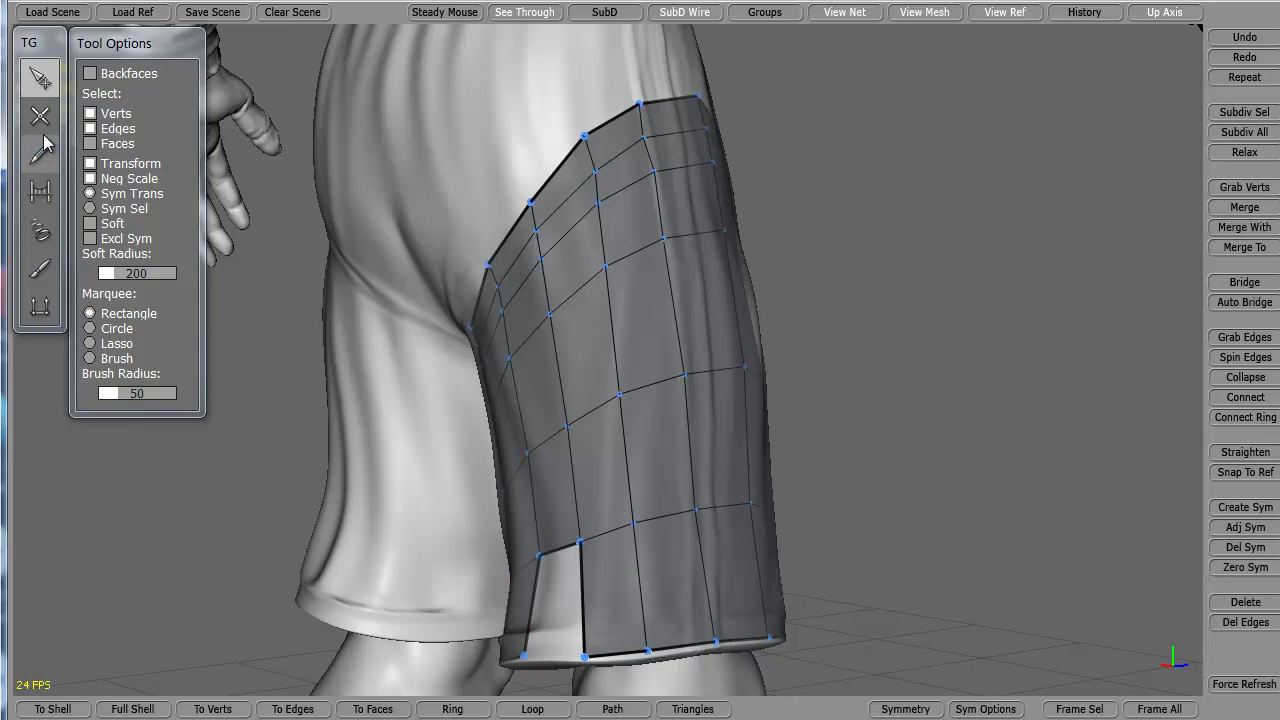
left_click(40, 116)
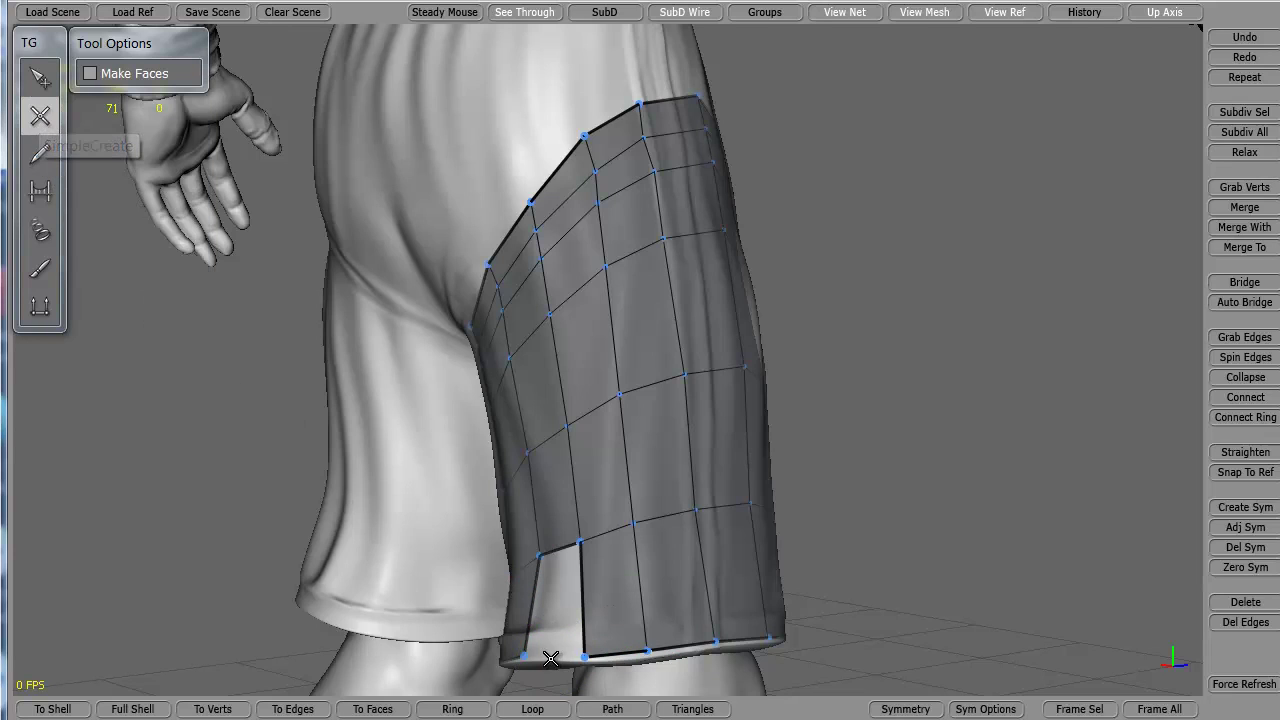
left_click(40, 191)
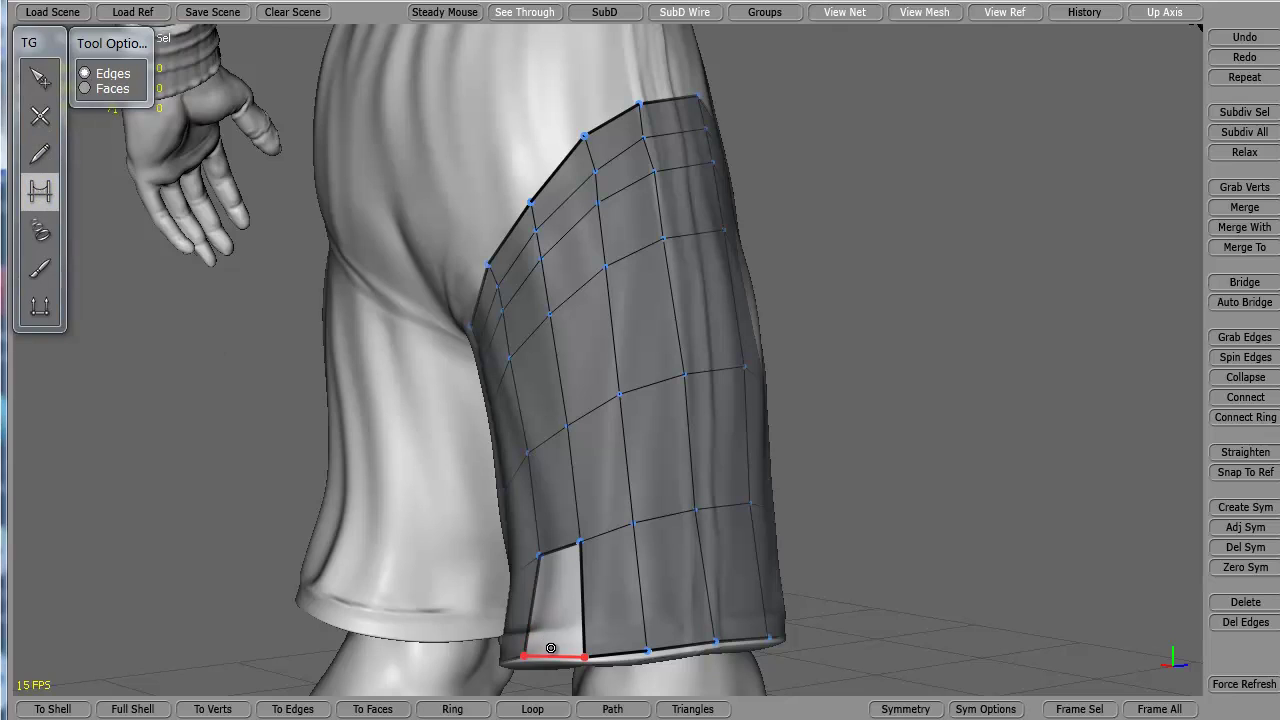
key("q")
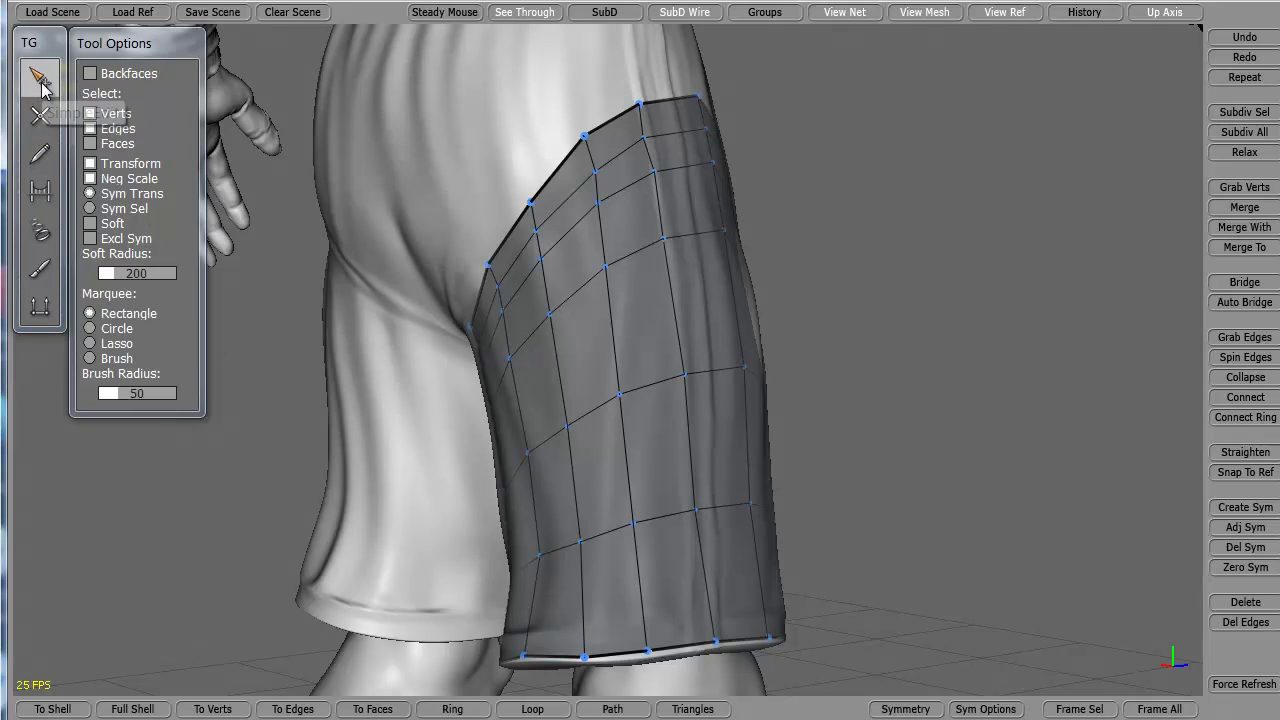
- Raise the border loop's vertices across the back of the right thigh toward the buttock, limiting selection to vertices
middle_click_drag(566, 429, 755, 365)
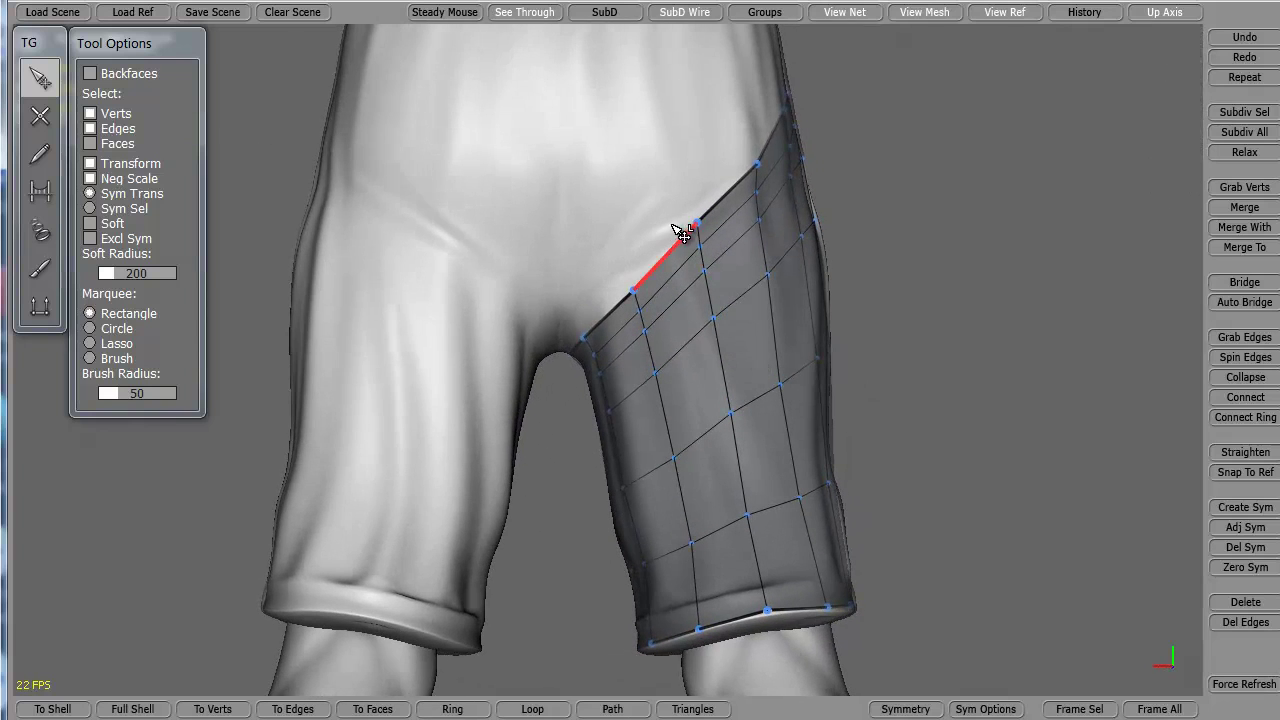
left_click_drag(695, 224, 692, 215)
left_click_drag(633, 290, 622, 282)
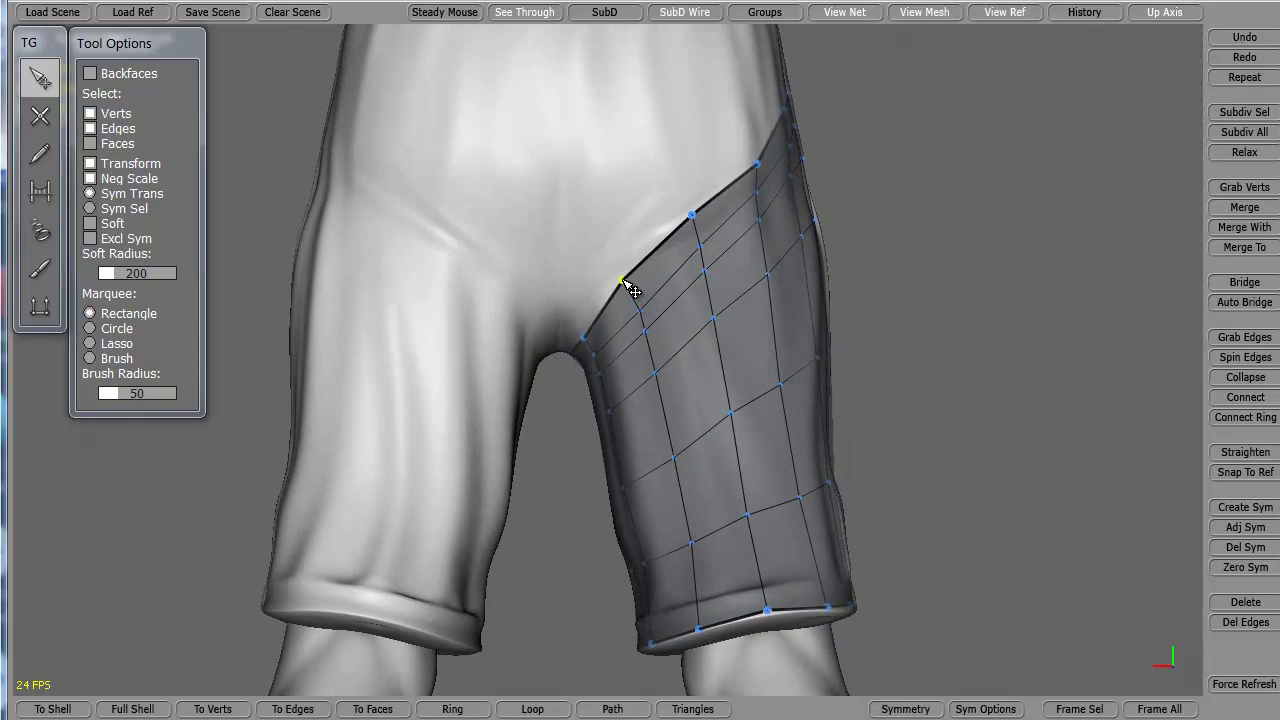
left_click_drag(584, 336, 582, 332)
left_click(764, 150)
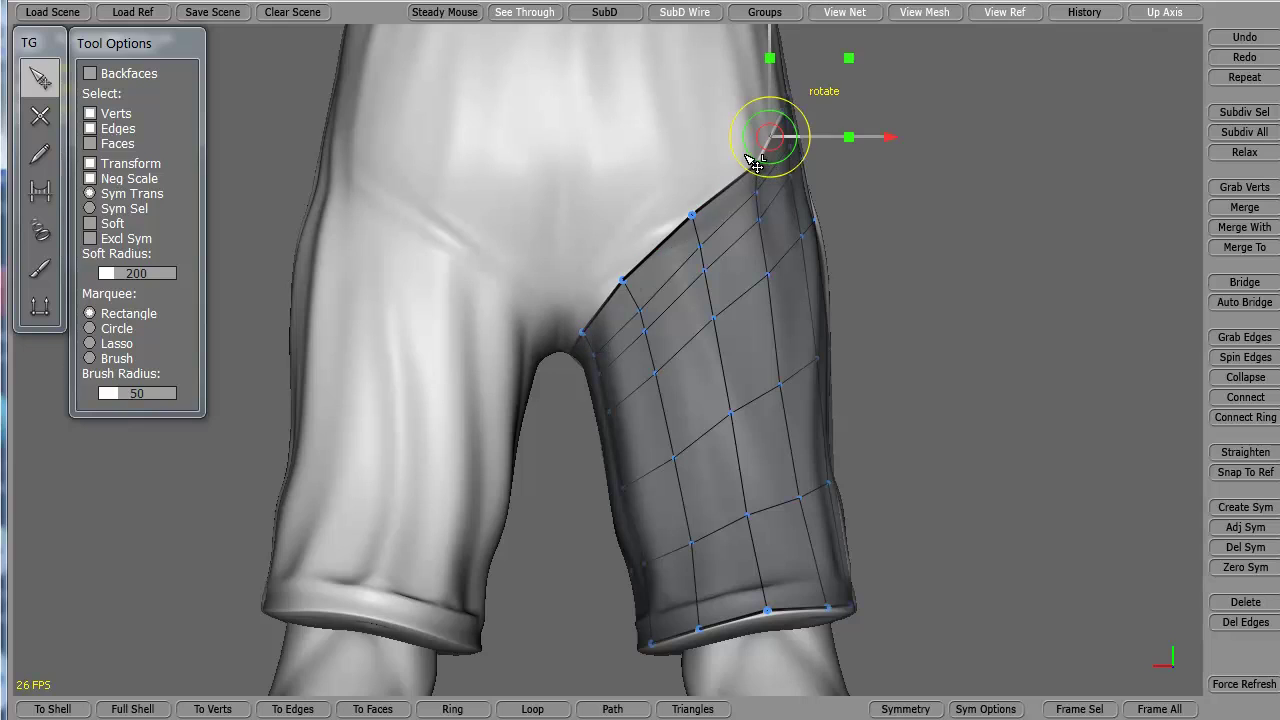
left_click(96, 128)
left_click(721, 145)
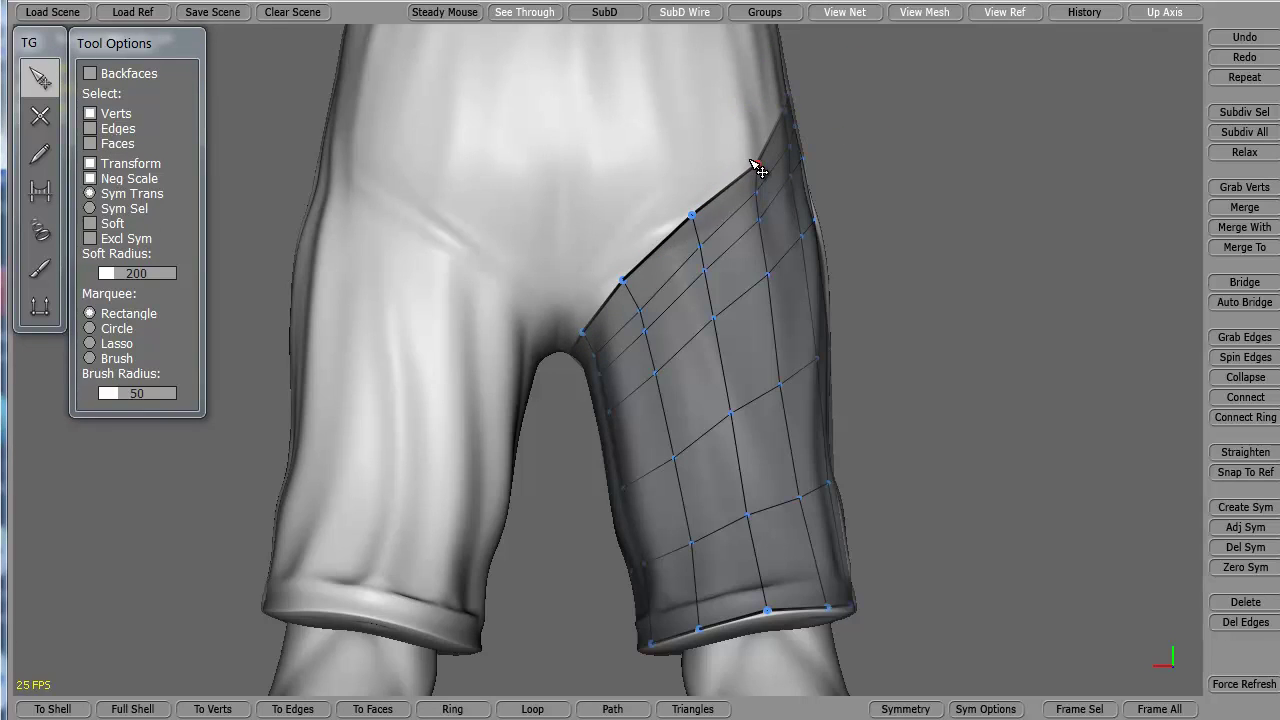
left_click_drag(753, 163, 742, 149)
- Examine the completed mesh on the right shorts leg from the front and outer side
right_click_drag(780, 400, 734, 354, "alt")
left_click_drag(734, 354, 425, 447, "alt")
middle_click_drag(433, 456, 489, 393)
middle_click_drag(612, 412, 605, 373)
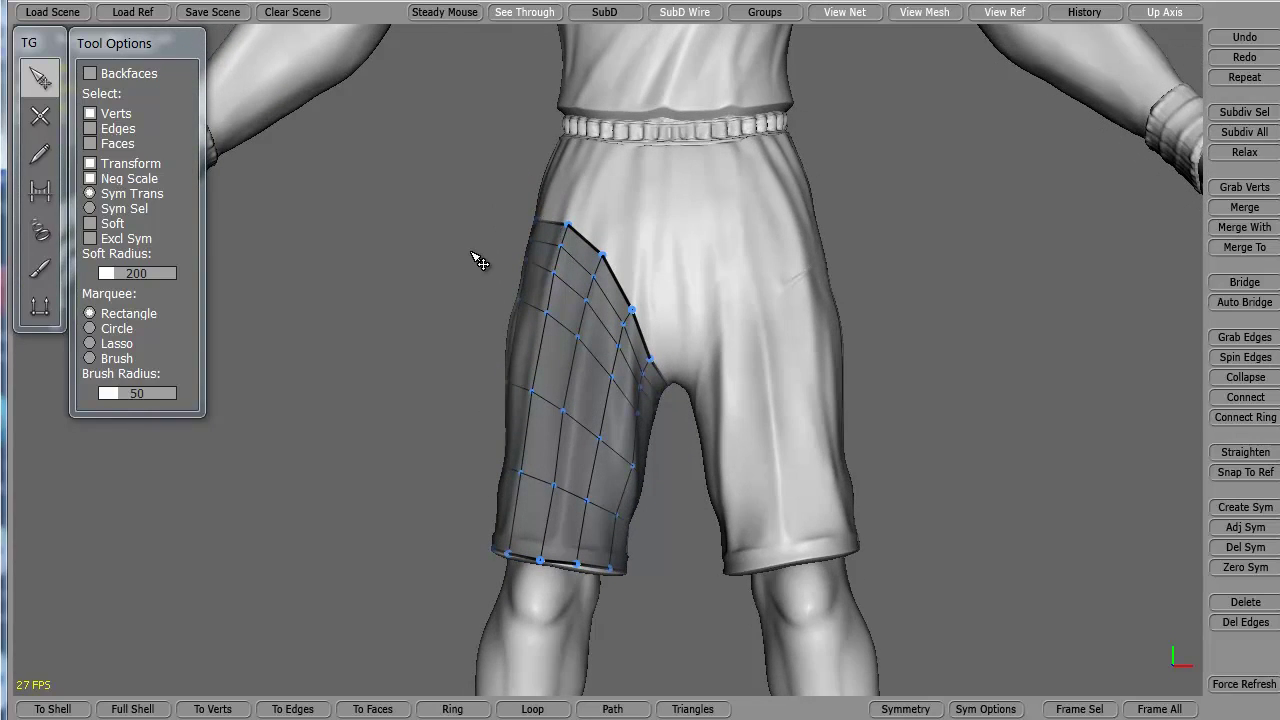
middle_click_drag(508, 264, 605, 250)
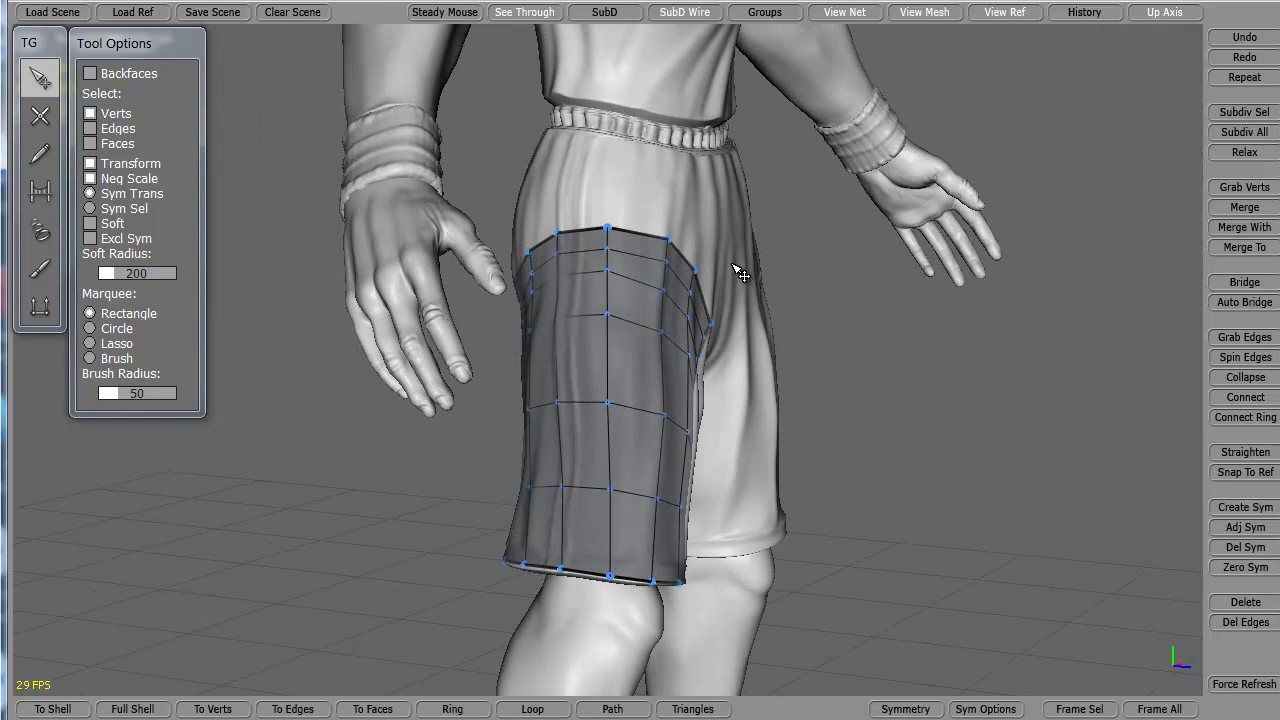
left_click_drag(696, 474, 519, 389, "alt")
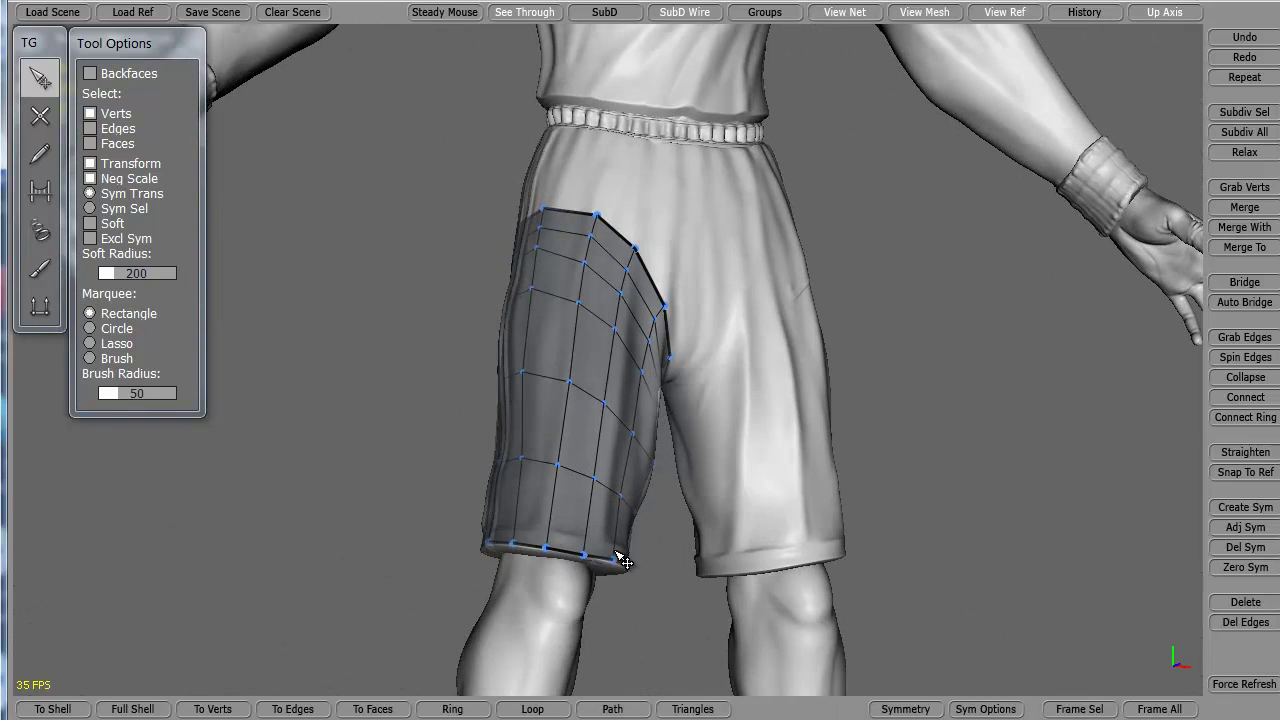
- Build a 12-division tube mesh around the torso from the upper shorts to just below the chest, using five horizontal cross-sections
middle_click_drag(608, 563, 557, 508)
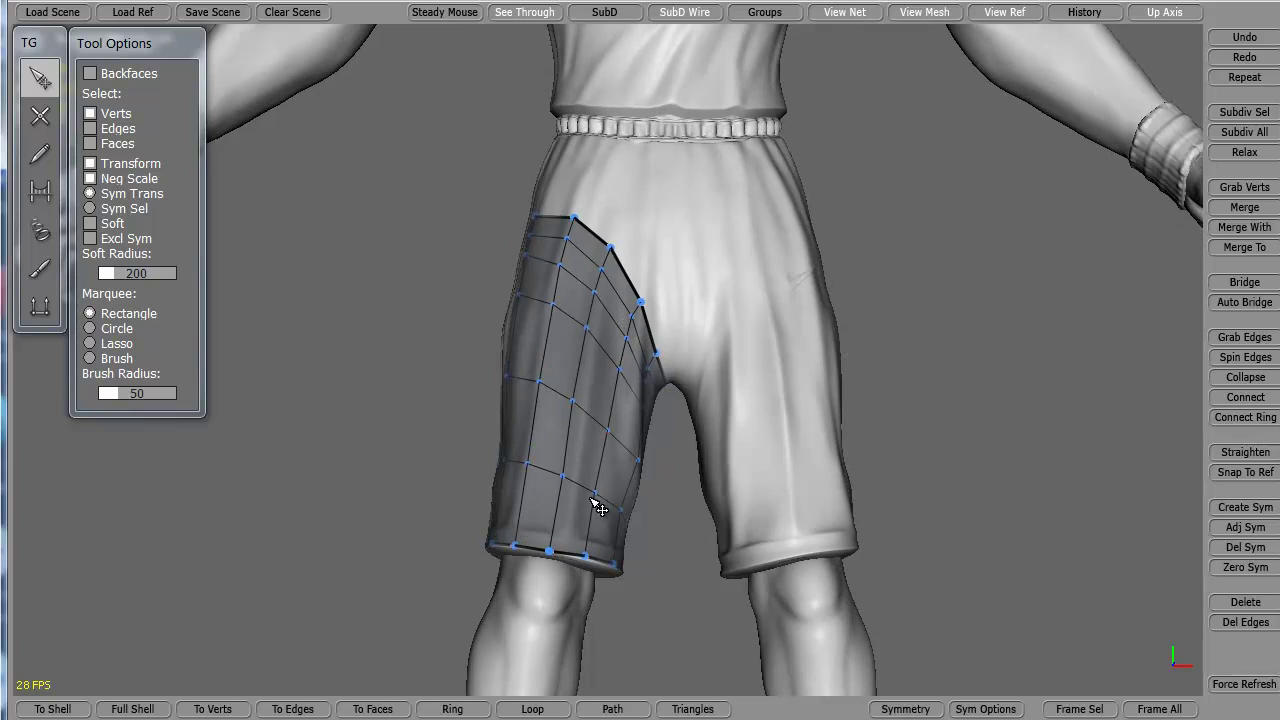
middle_click_drag(521, 337, 293, 473)
scroll(489, 437, "down", 5)
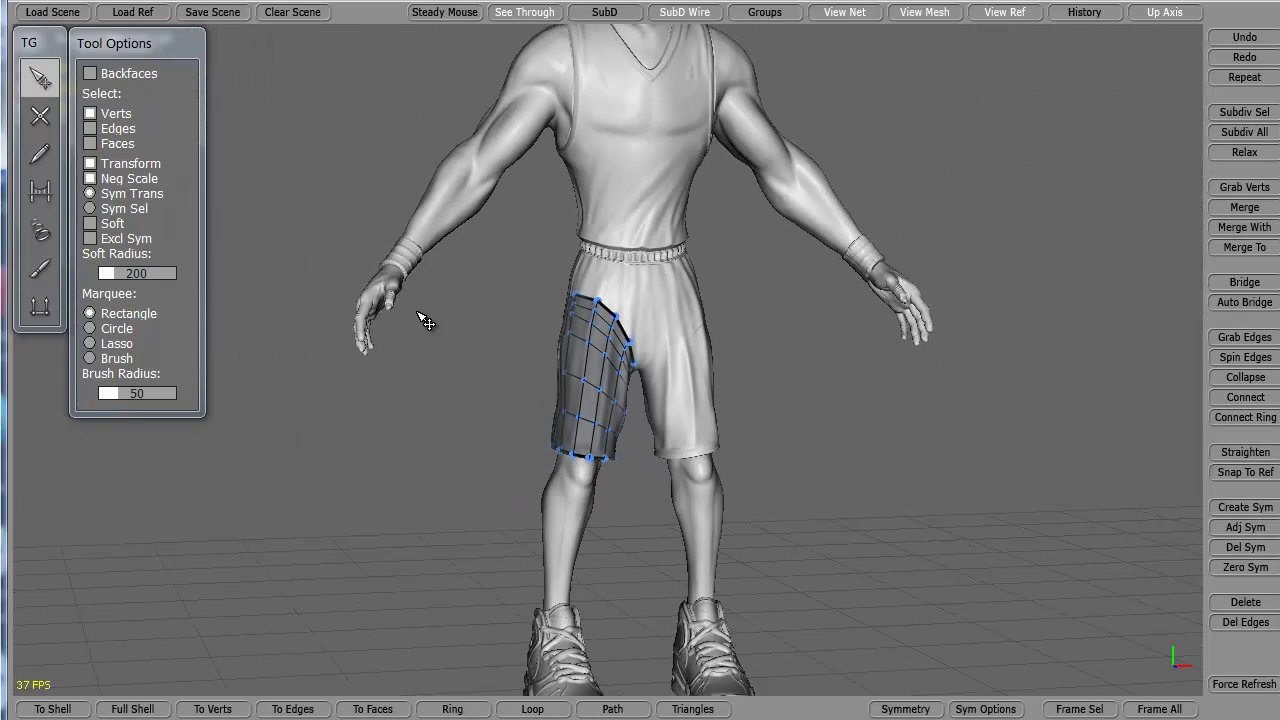
middle_click_drag(548, 404, 510, 398)
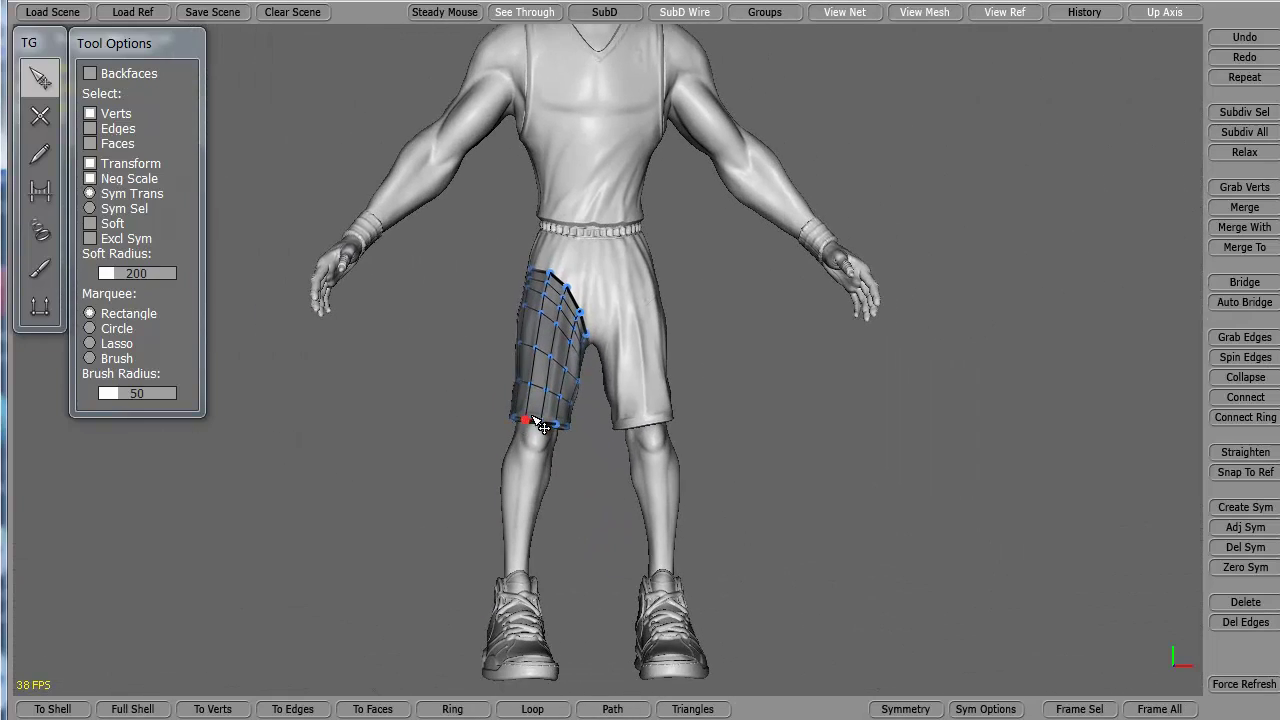
middle_click_drag(530, 318, 535, 364)
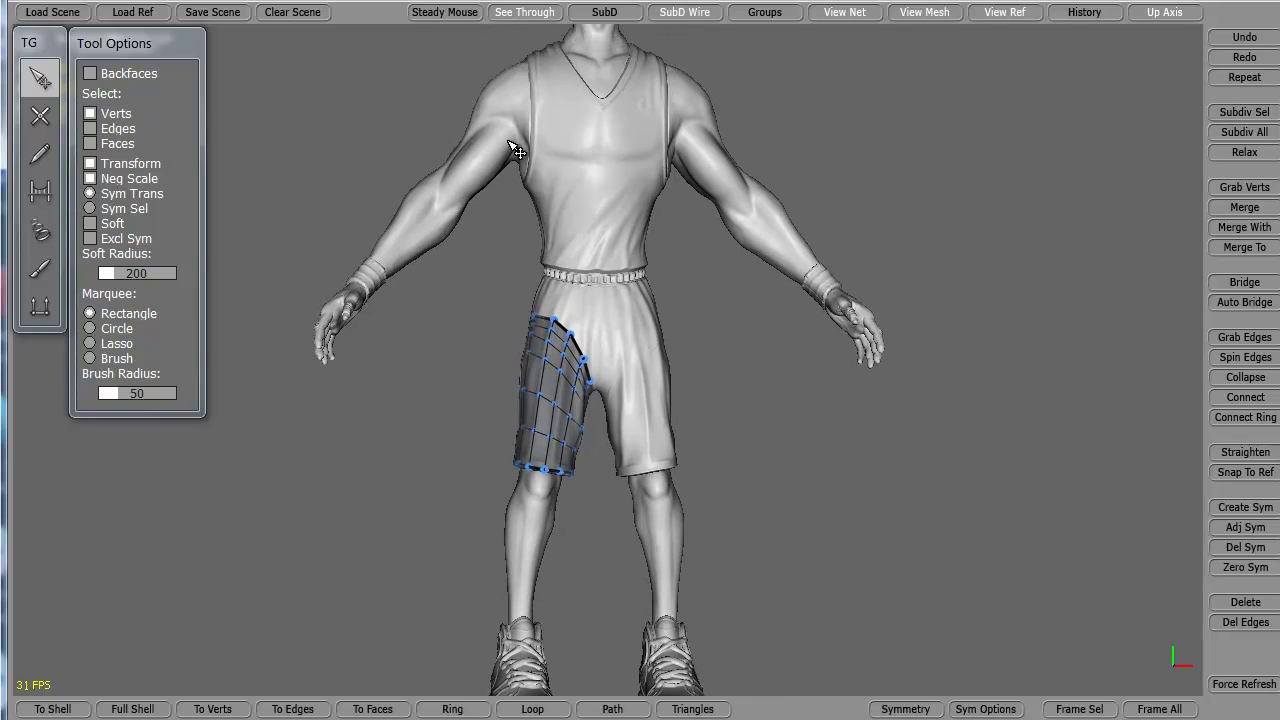
right_click_drag(482, 349, 495, 388, "alt")
left_click(46, 231)
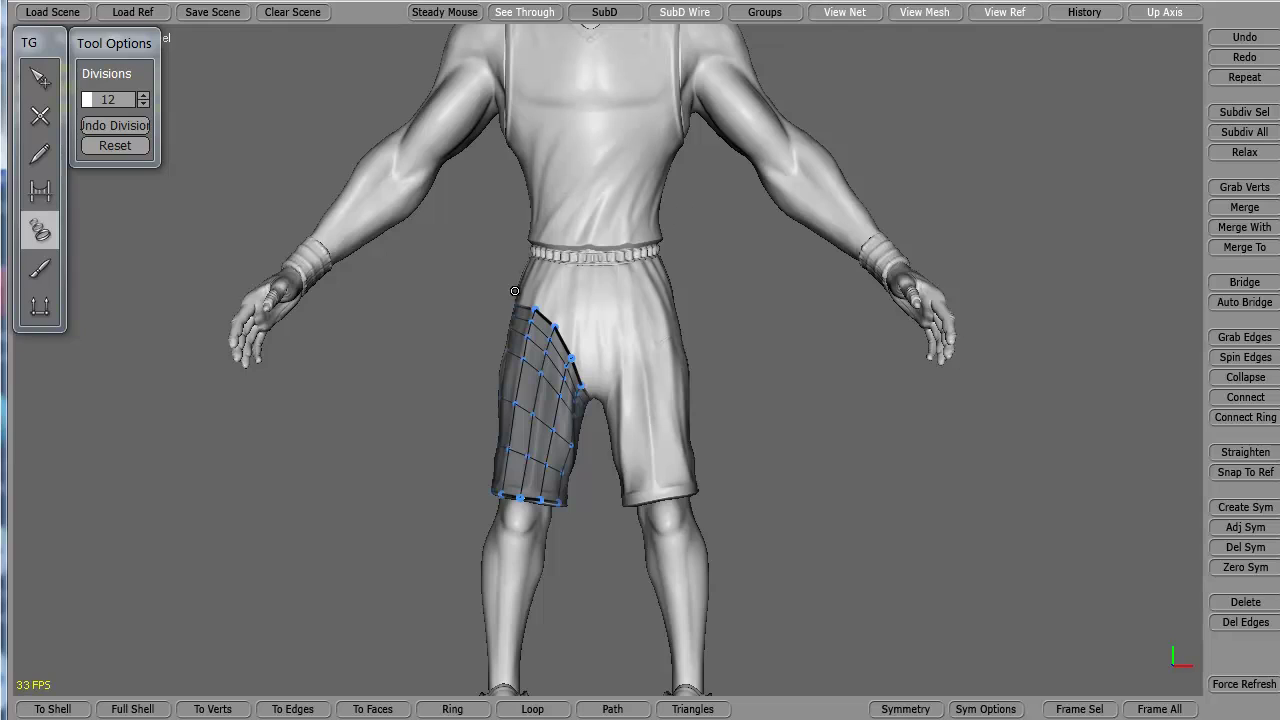
left_click_drag(534, 277, 712, 278)
left_click_drag(515, 210, 702, 212)
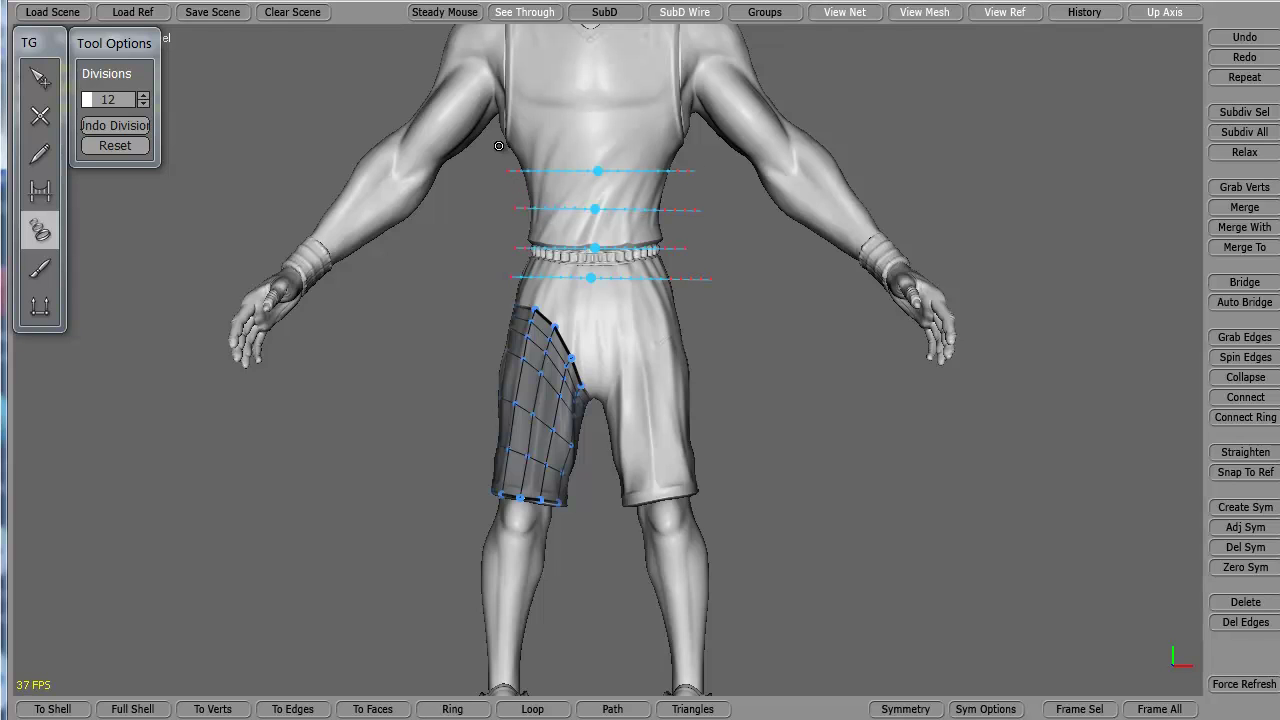
left_click_drag(561, 133, 705, 139)
key("Return")
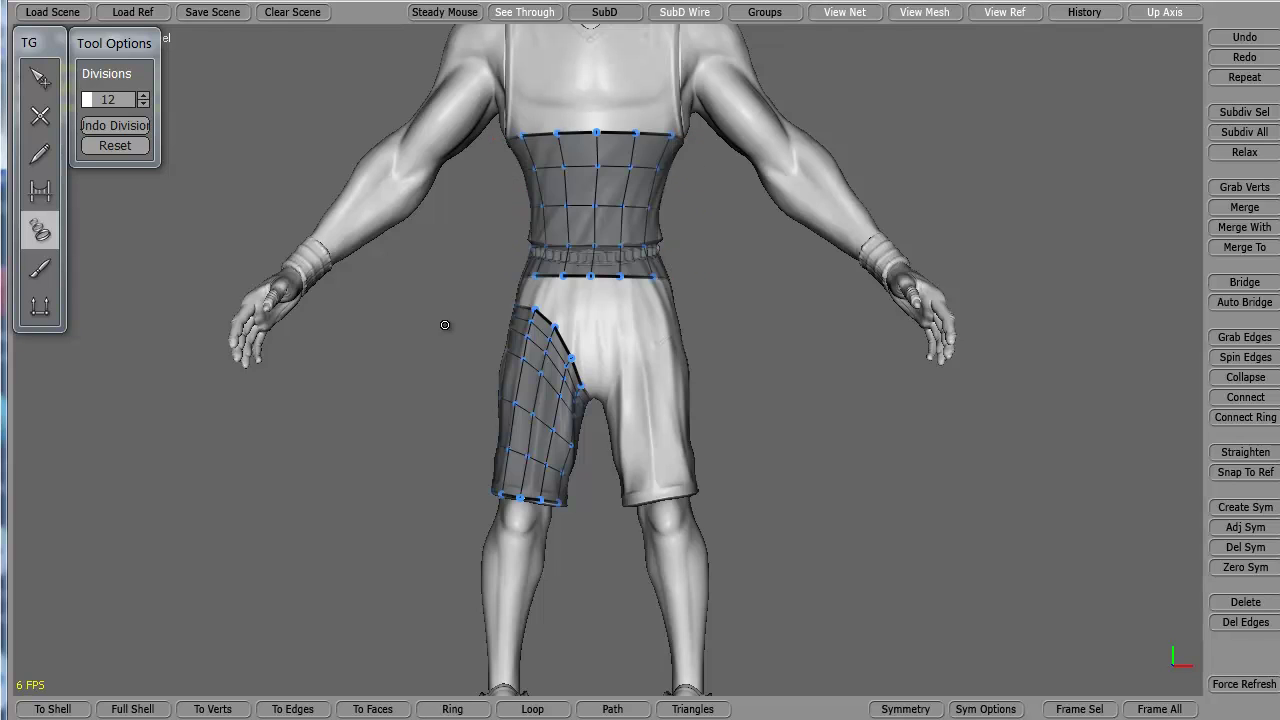
- Examine the new torso tube and the gap between it and the right shorts leg's mesh
left_click_drag(402, 385, 343, 383, "alt")
right_click_drag(467, 453, 441, 418, "alt")
left_click_drag(411, 475, 489, 456, "alt")
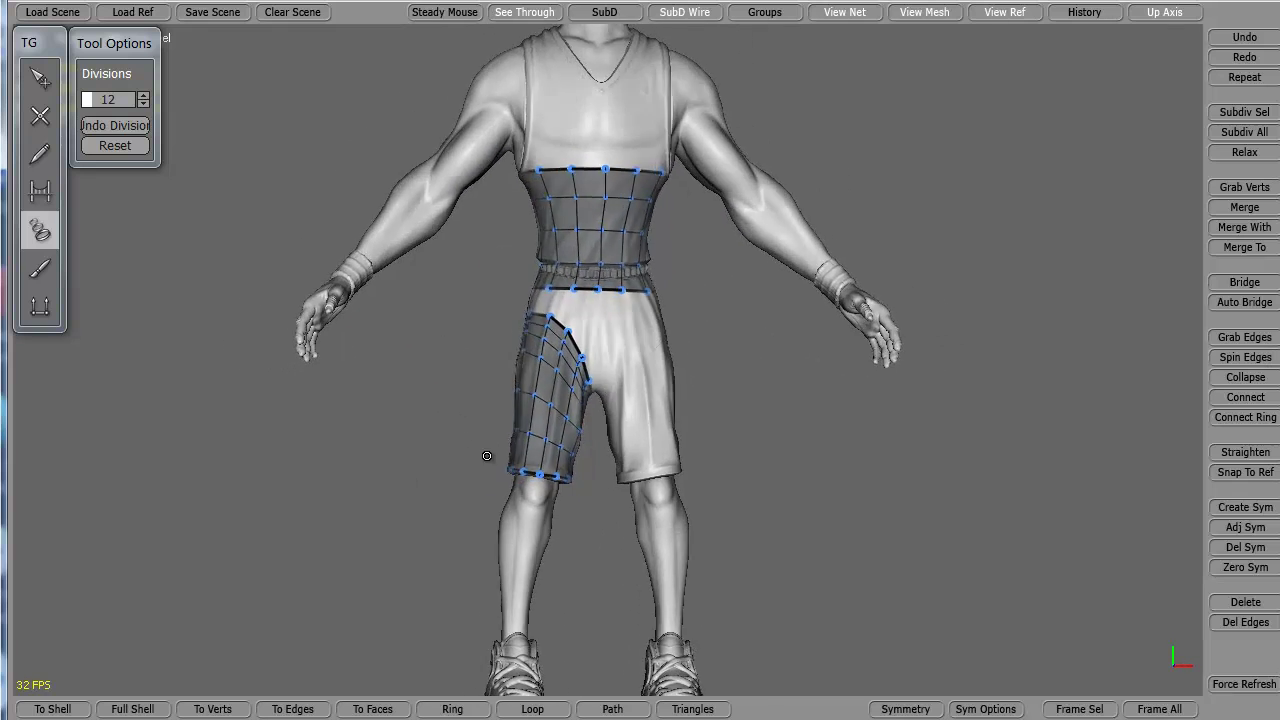
middle_click_drag(532, 451, 532, 385, "alt")
right_click_drag(525, 355, 586, 432, "alt")
right_click_drag(582, 368, 558, 420)
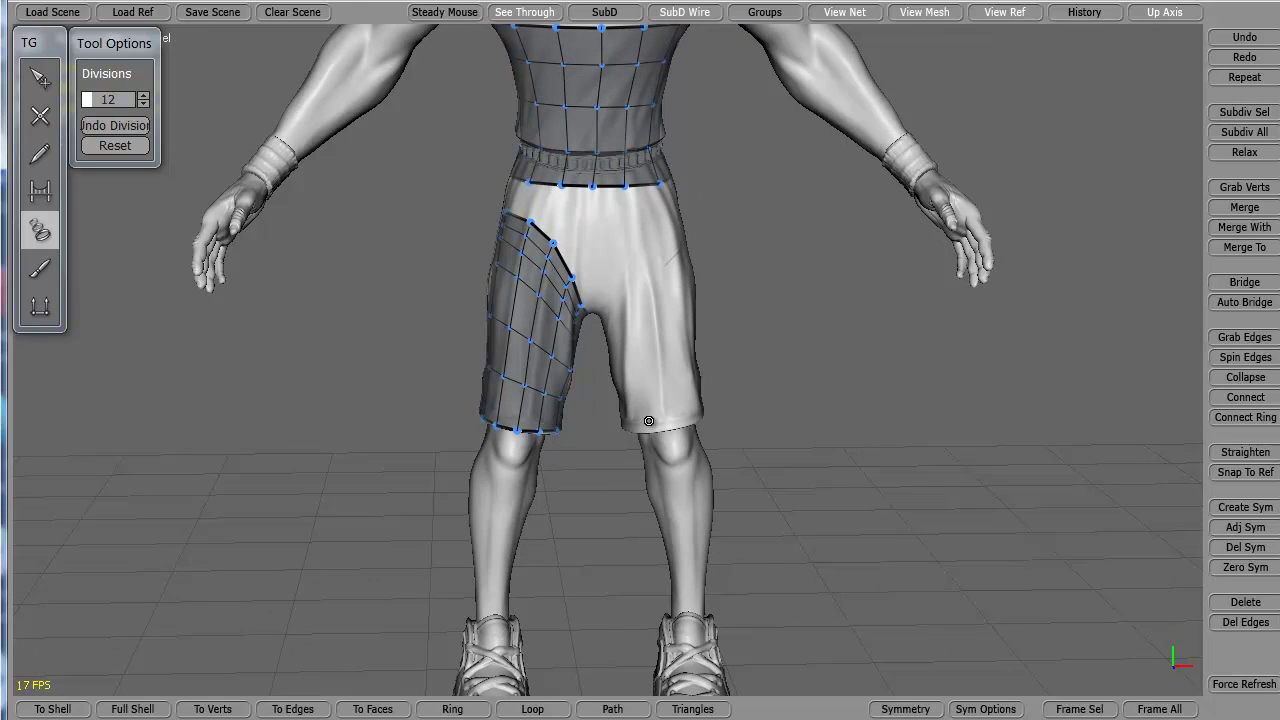